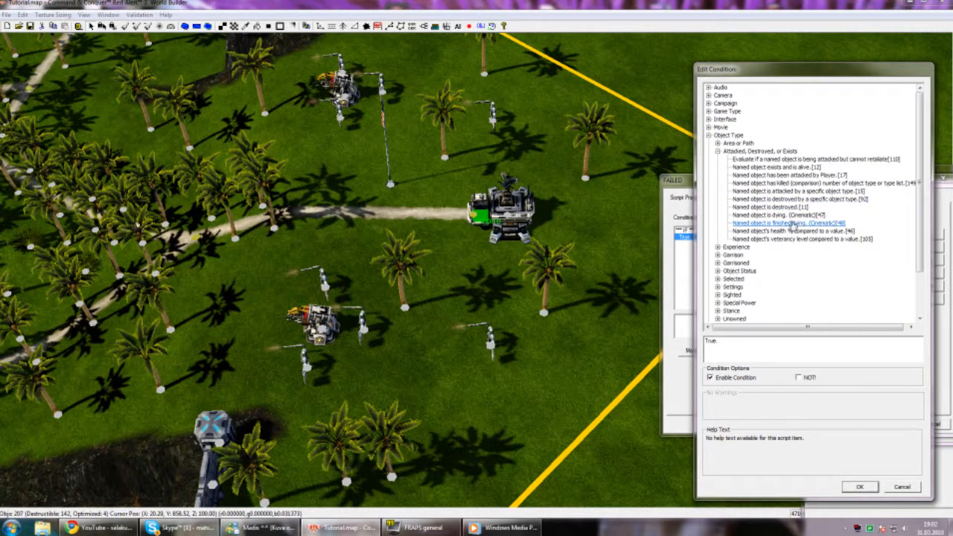
Step: Set the FAILED script's condition to Named object is destroyed, using the object 'king'
{"action": "left_click", "coordinate": [775, 208]}
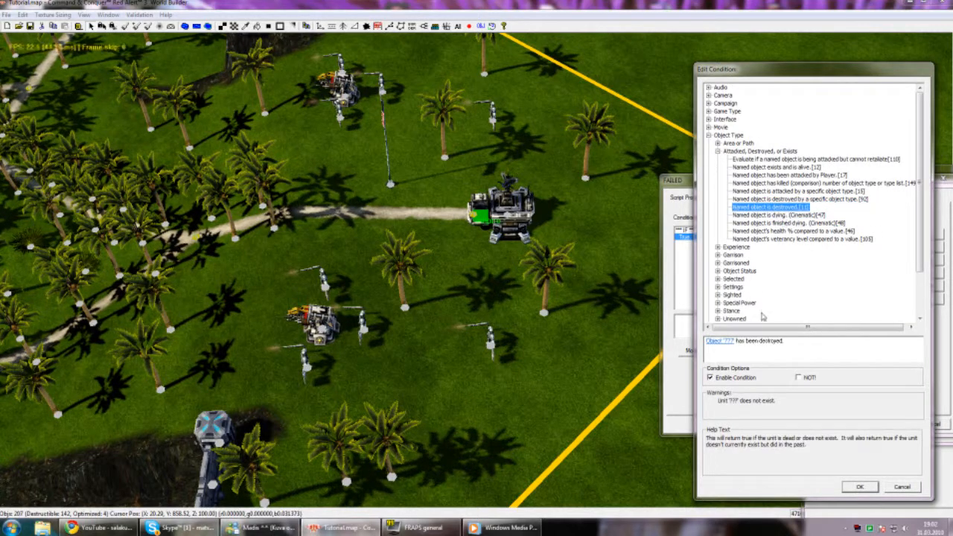
{"action": "left_click", "coordinate": [719, 341]}
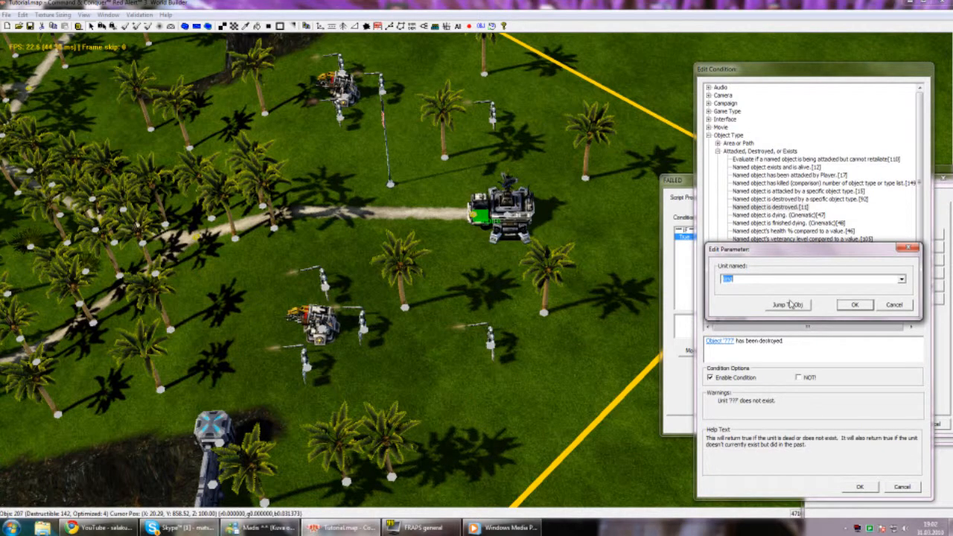
{"action": "left_click", "coordinate": [853, 305]}
{"action": "left_click", "coordinate": [860, 487]}
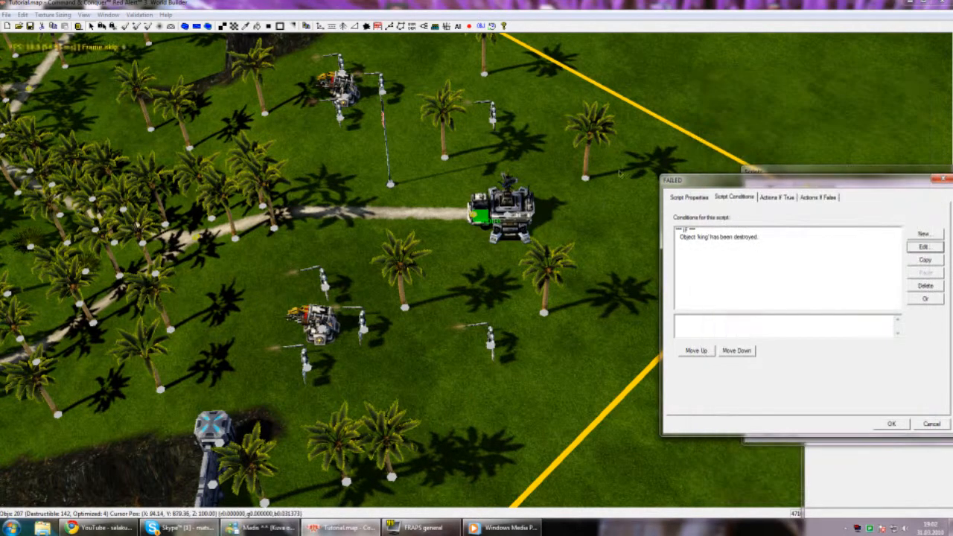
Step: Replace the null action for a true condition with one setting the flag 'failed' to true, and save the script
{"action": "right_click_drag", "start_coordinate": [509, 208], "coordinate": [707, 235]}
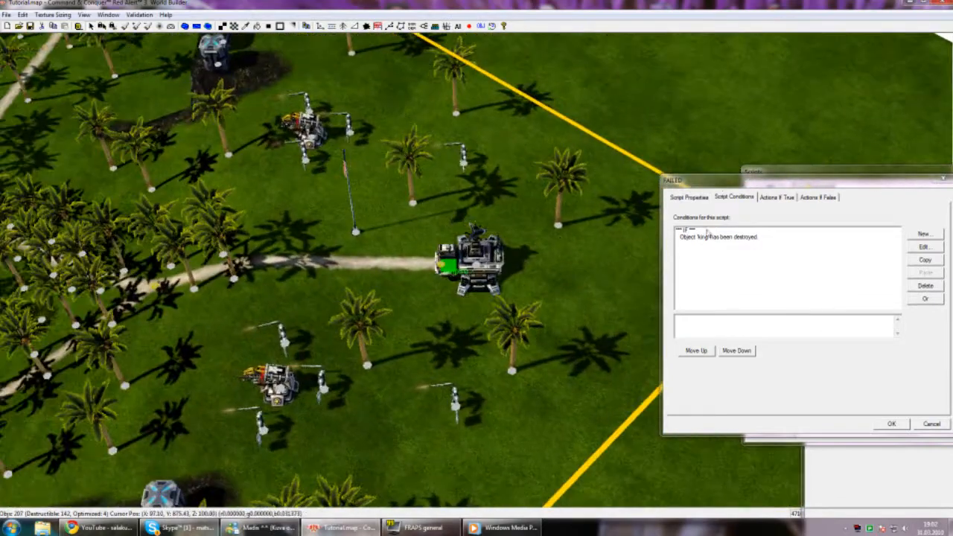
{"action": "left_click", "coordinate": [773, 198]}
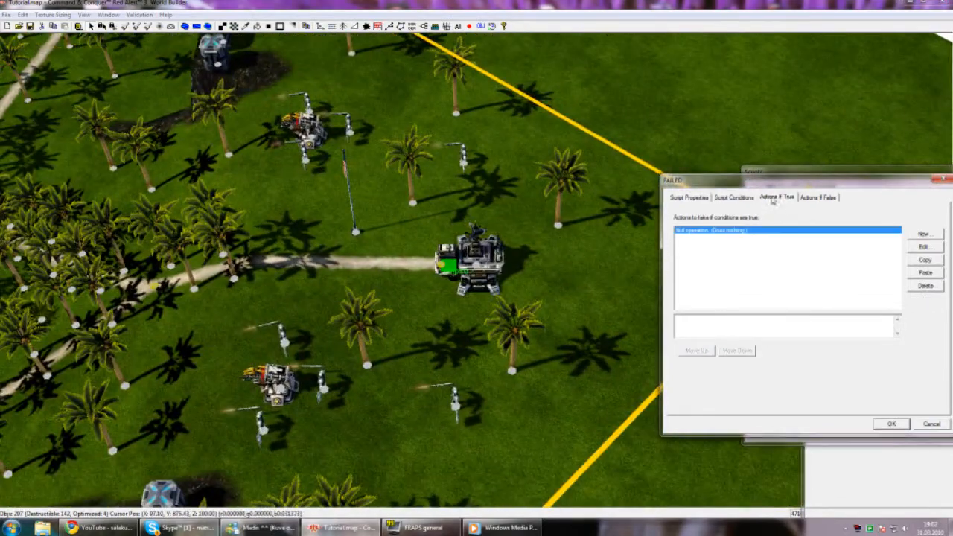
{"action": "left_click", "coordinate": [916, 248]}
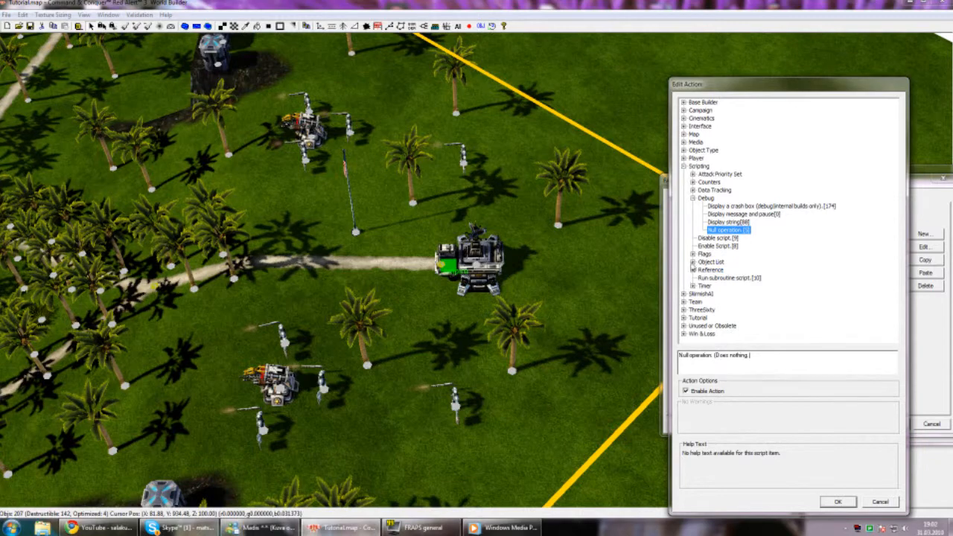
{"action": "left_click", "coordinate": [692, 254]}
{"action": "left_click", "coordinate": [720, 269]}
{"action": "left_click", "coordinate": [704, 356]}
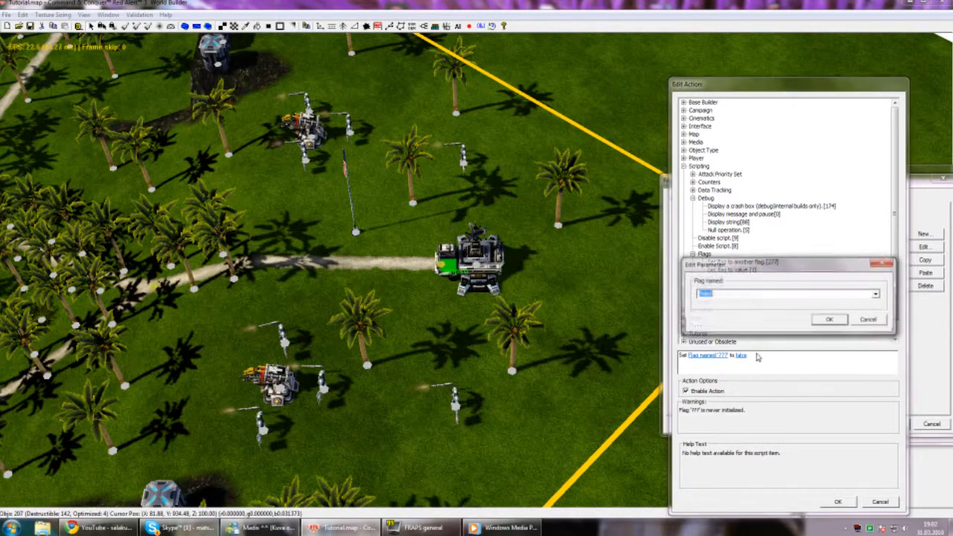
{"action": "left_click", "coordinate": [830, 324]}
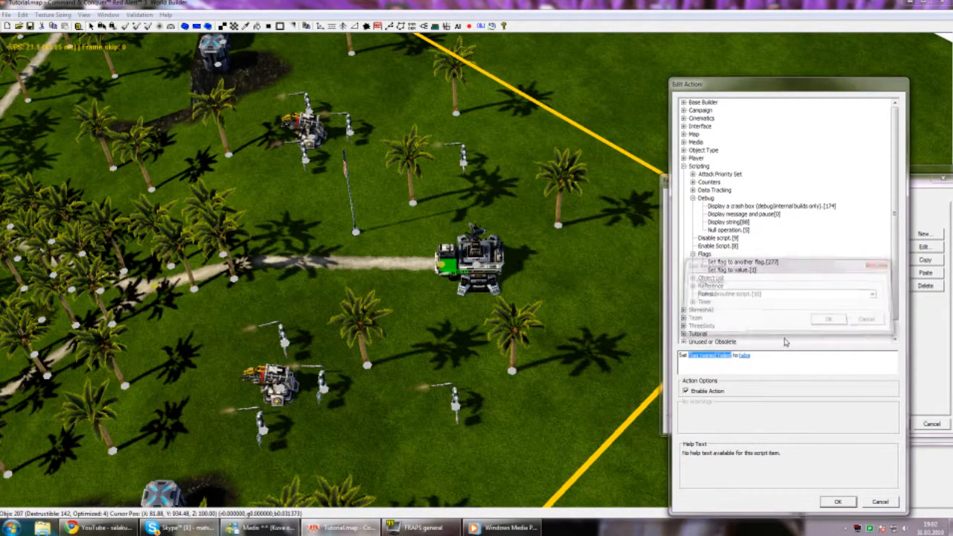
{"action": "left_click", "coordinate": [742, 356]}
{"action": "left_click", "coordinate": [826, 323]}
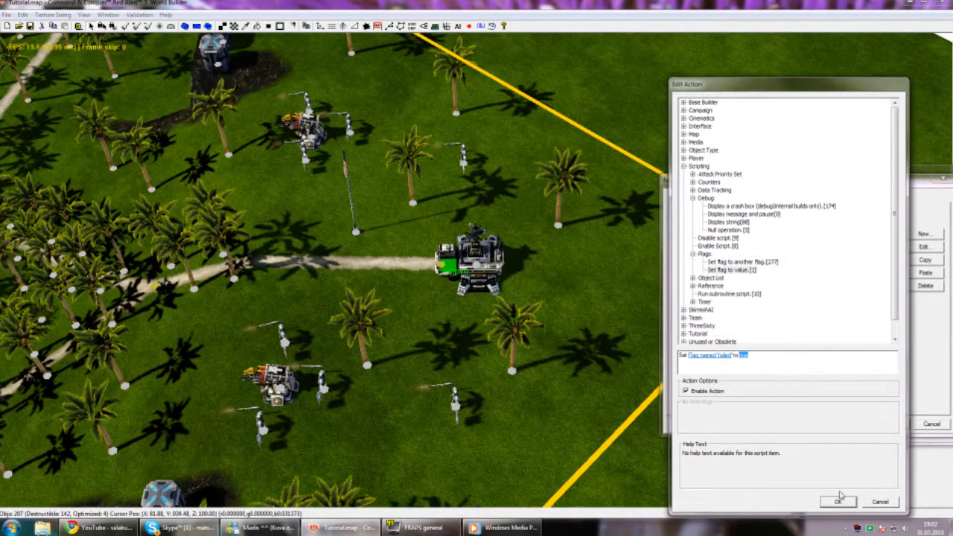
{"action": "left_click", "coordinate": [844, 504]}
{"action": "left_click", "coordinate": [895, 424]}
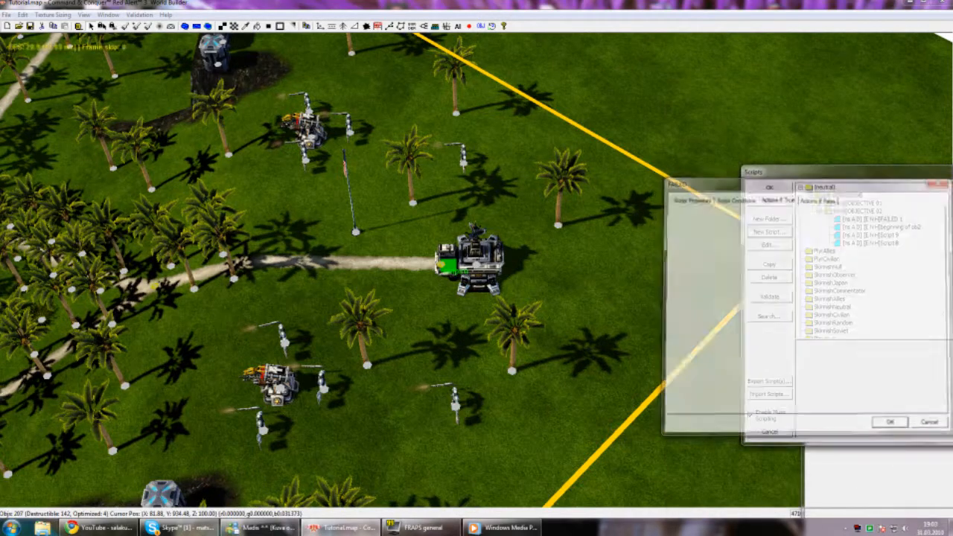
{"action": "right_click_drag", "start_coordinate": [666, 359], "coordinate": [665, 297]}
{"action": "scroll", "coordinate": [665, 297], "scroll_direction": "down", "scroll_amount": 5}
{"action": "scroll", "coordinate": [665, 297], "scroll_direction": "down", "scroll_amount": 1}
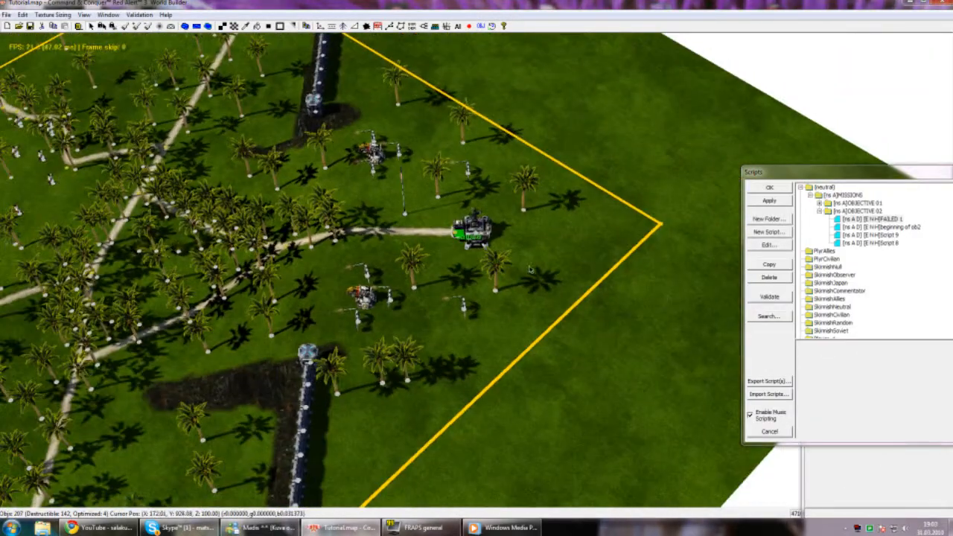
{"action": "right_click_drag", "start_coordinate": [500, 264], "coordinate": [585, 277]}
{"action": "scroll", "coordinate": [541, 283], "scroll_direction": "up", "scroll_amount": 5}
{"action": "scroll", "coordinate": [542, 285], "scroll_direction": "up", "scroll_amount": 4}
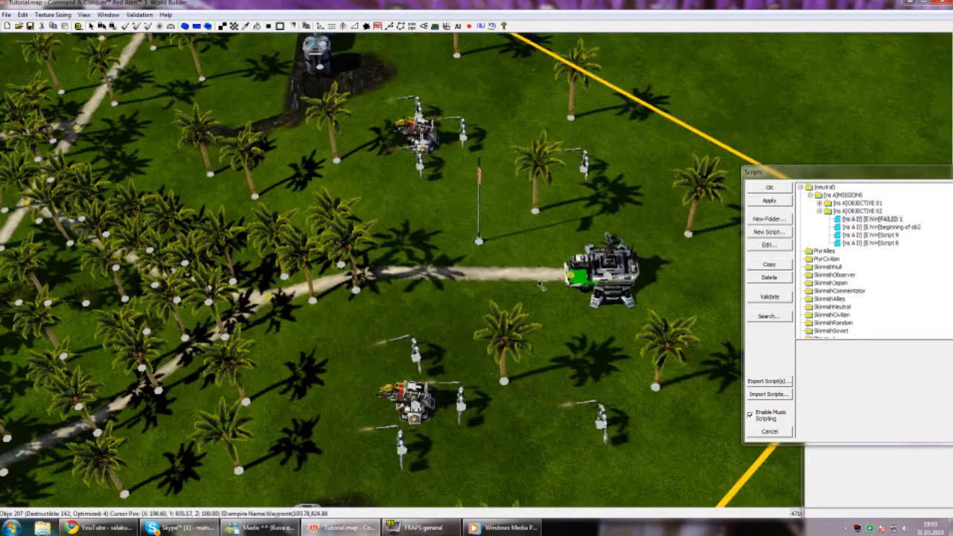
{"action": "right_click_drag", "start_coordinate": [665, 290], "coordinate": [558, 276]}
{"action": "scroll", "coordinate": [557, 280], "scroll_direction": "up", "scroll_amount": 1}
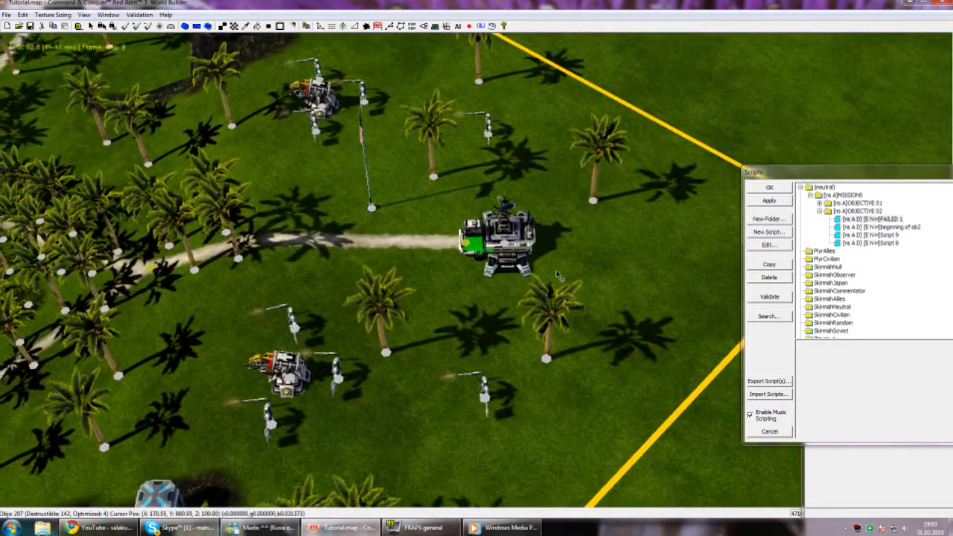
Step: Add an action to the FAILED 1 script that marks mission objective OBJ02 as not completed when its conditions are true
{"action": "double_click", "coordinate": [900, 218]}
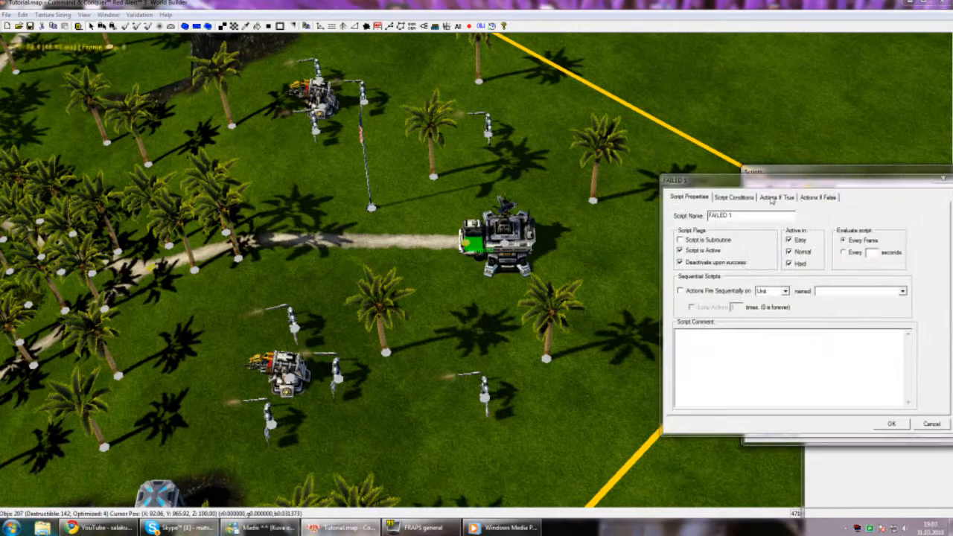
{"action": "left_click", "coordinate": [775, 197]}
{"action": "left_click", "coordinate": [923, 235]}
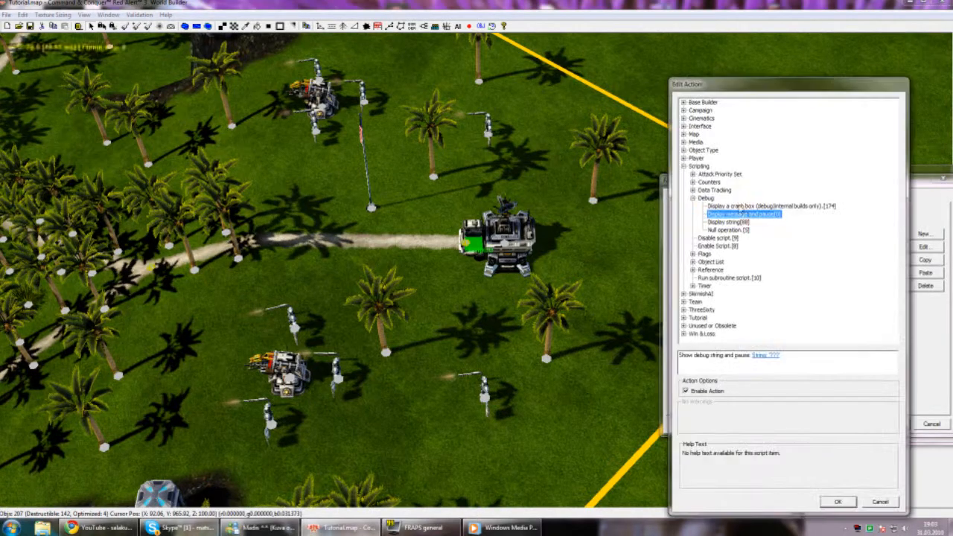
{"action": "left_click", "coordinate": [684, 126]}
{"action": "left_click", "coordinate": [693, 183]}
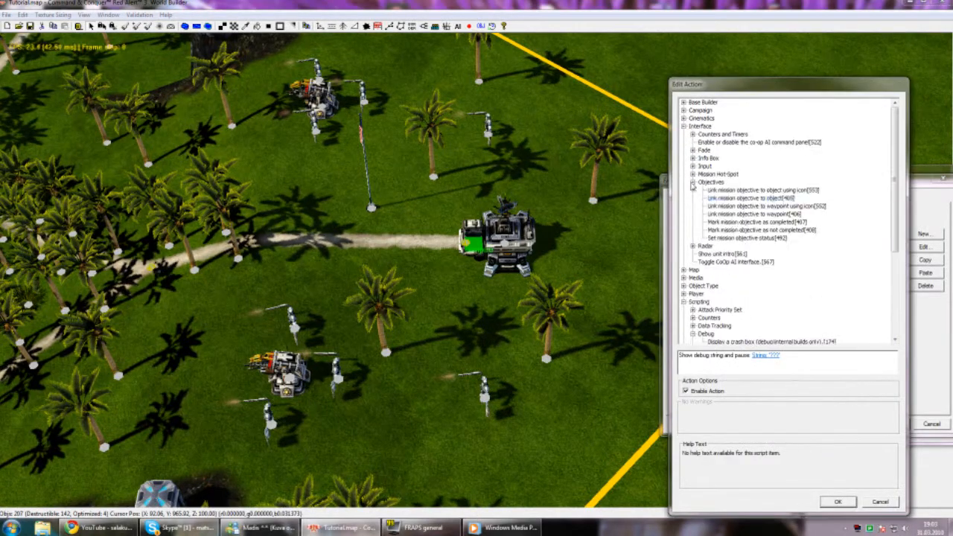
{"action": "left_click", "coordinate": [756, 230]}
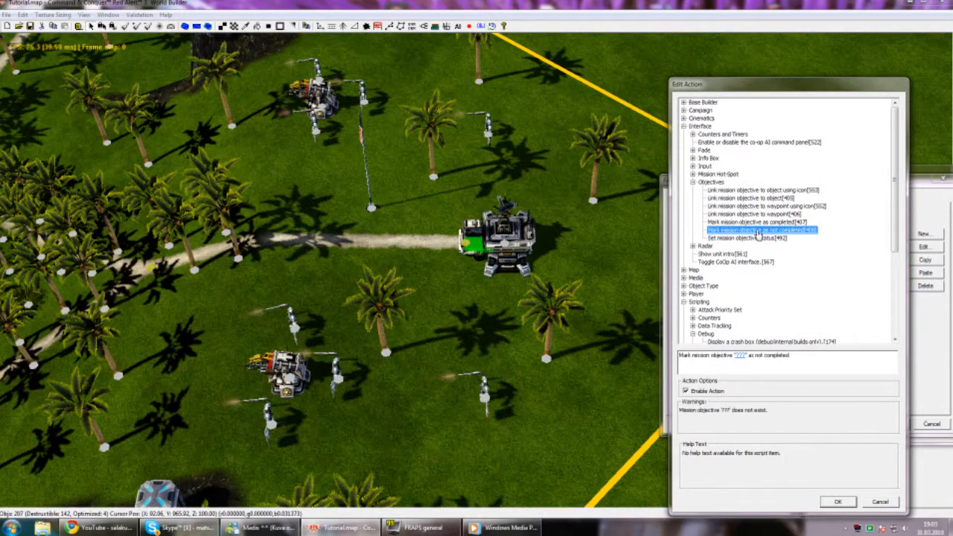
{"action": "left_click", "coordinate": [741, 356]}
{"action": "key", "text": "Return"}
{"action": "key", "text": "Return"}
Step: Duplicate the objective action and change the copy to set the status of mission objective OBJ02 to Failed
{"action": "left_click", "coordinate": [932, 260]}
{"action": "left_click", "coordinate": [928, 273]}
{"action": "double_click", "coordinate": [795, 244]}
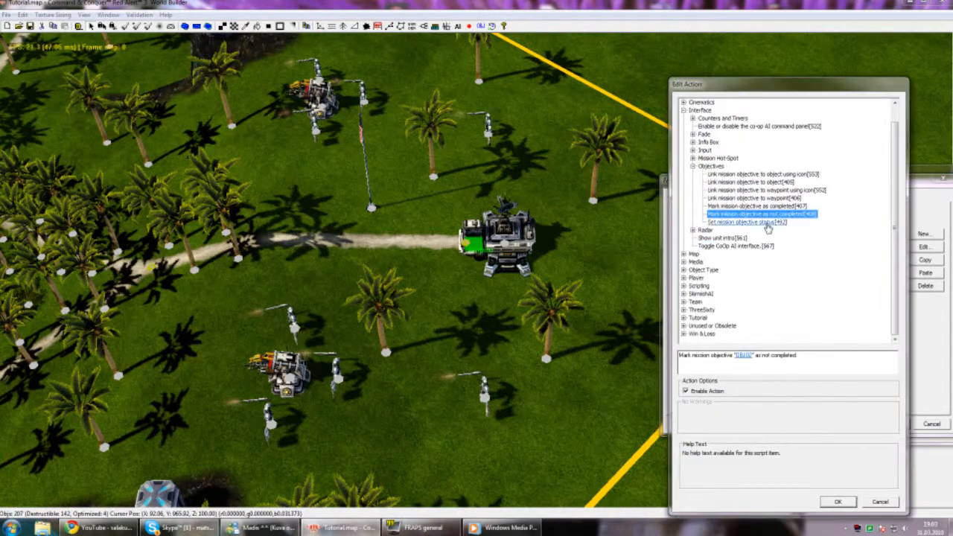
{"action": "left_click", "coordinate": [765, 223]}
{"action": "left_click", "coordinate": [760, 357]}
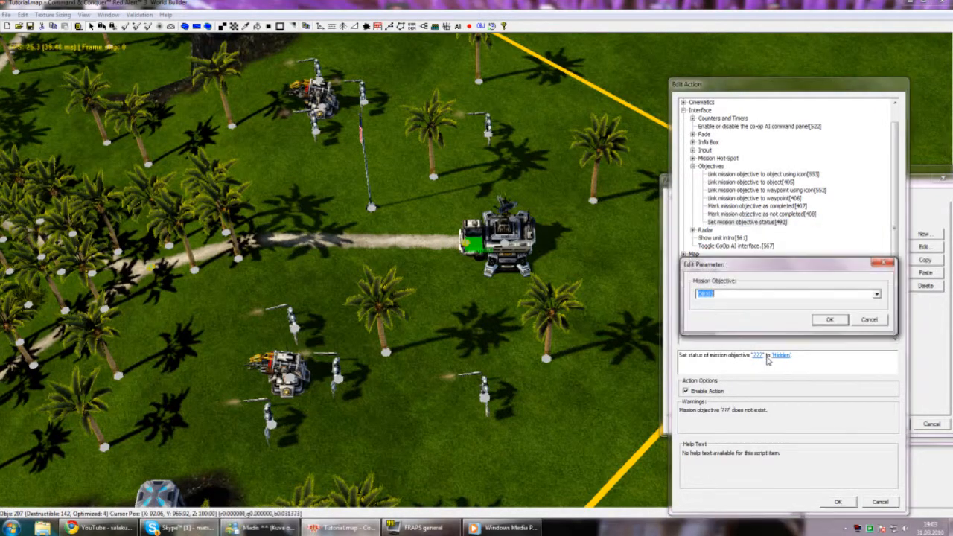
{"action": "key", "text": "Return"}
{"action": "left_click", "coordinate": [783, 357]}
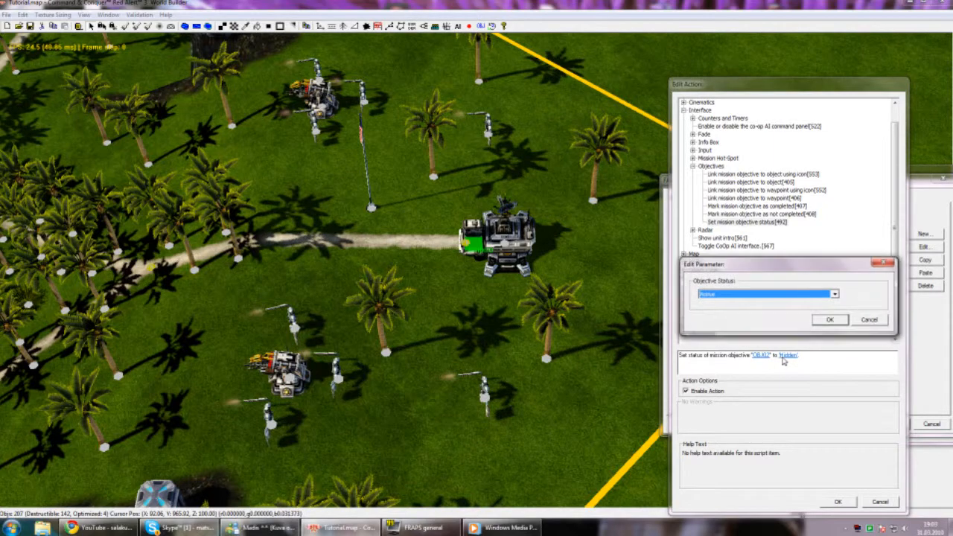
{"action": "key", "text": "Return"}
{"action": "key", "text": "Return"}
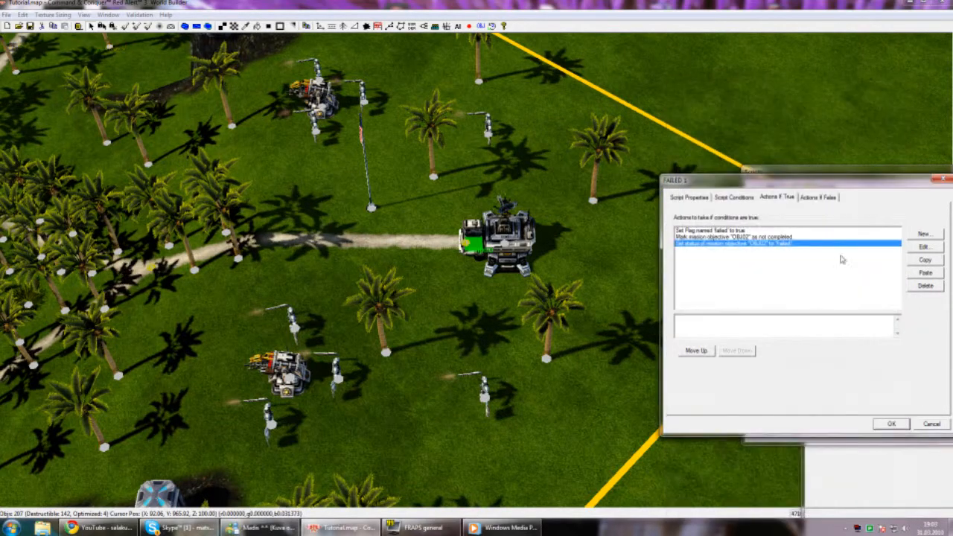
Step: Copy the two OBJ02 actions from FAILED 1 into the true actions of OBJECTIVE 01's FAILED script
{"action": "left_click", "coordinate": [923, 262]}
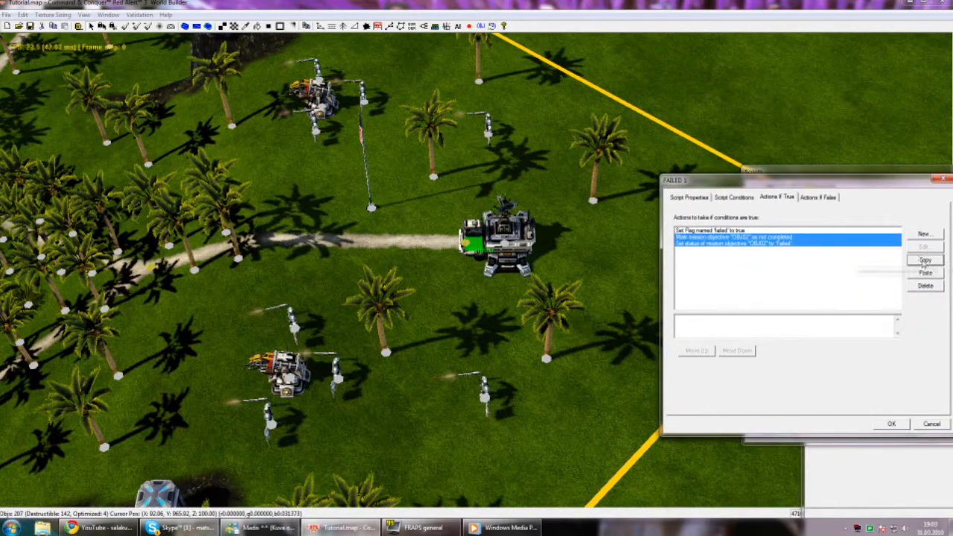
{"action": "left_click", "coordinate": [891, 424]}
{"action": "left_click", "coordinate": [819, 203]}
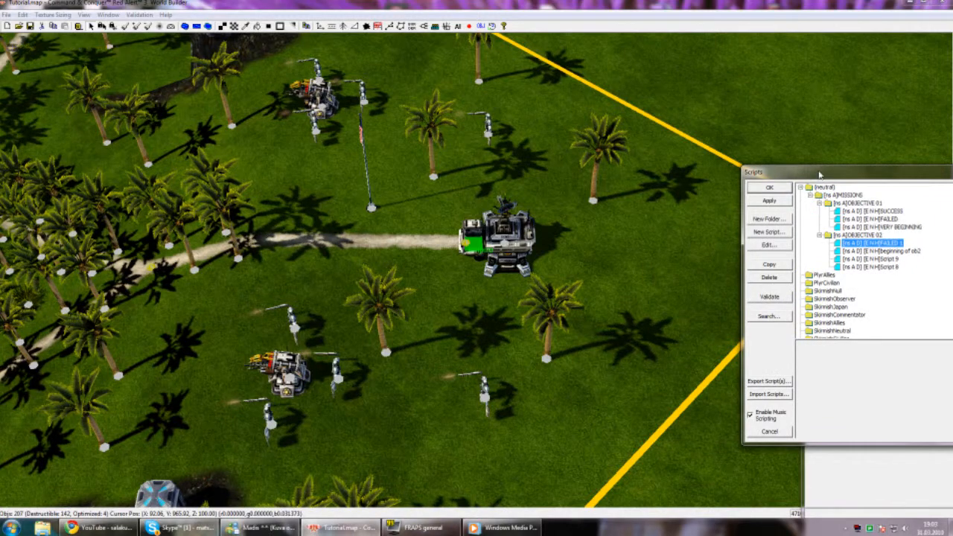
{"action": "left_click_drag", "start_coordinate": [819, 174], "coordinate": [714, 165]}
{"action": "double_click", "coordinate": [779, 210]}
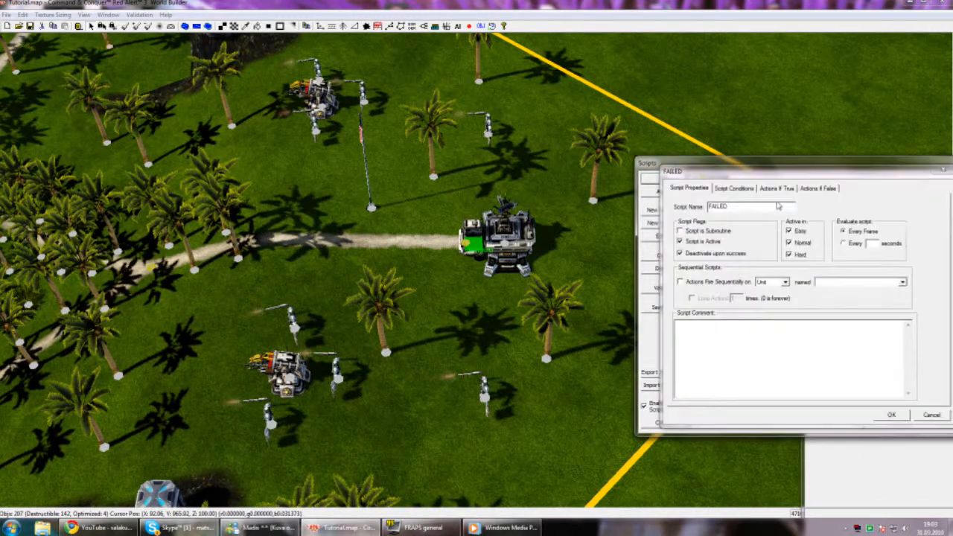
{"action": "left_click", "coordinate": [779, 189]}
{"action": "left_click", "coordinate": [925, 263]}
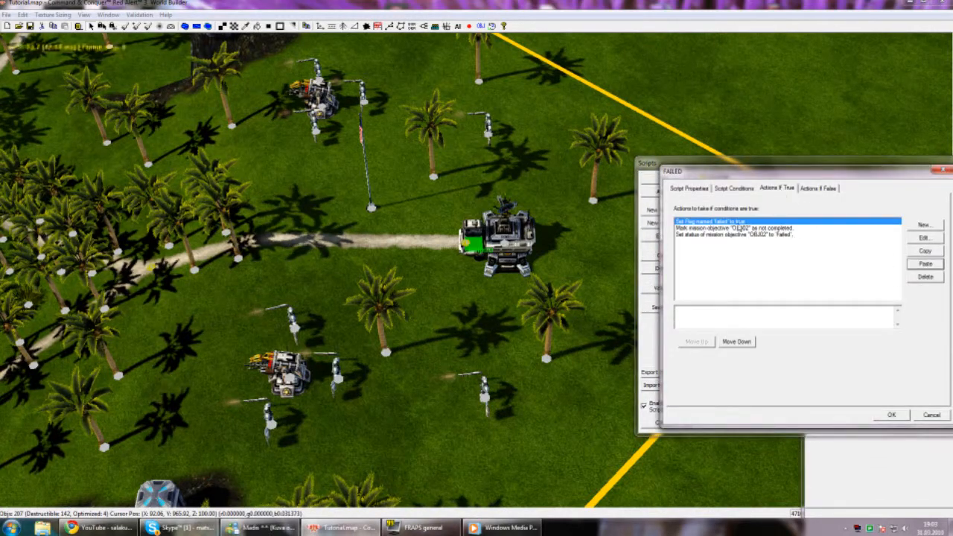
Step: Change the mission objective in both pasted actions to OBJ01 and save the script
{"action": "double_click", "coordinate": [741, 229]}
{"action": "left_click", "coordinate": [744, 355]}
{"action": "key", "text": "Return"}
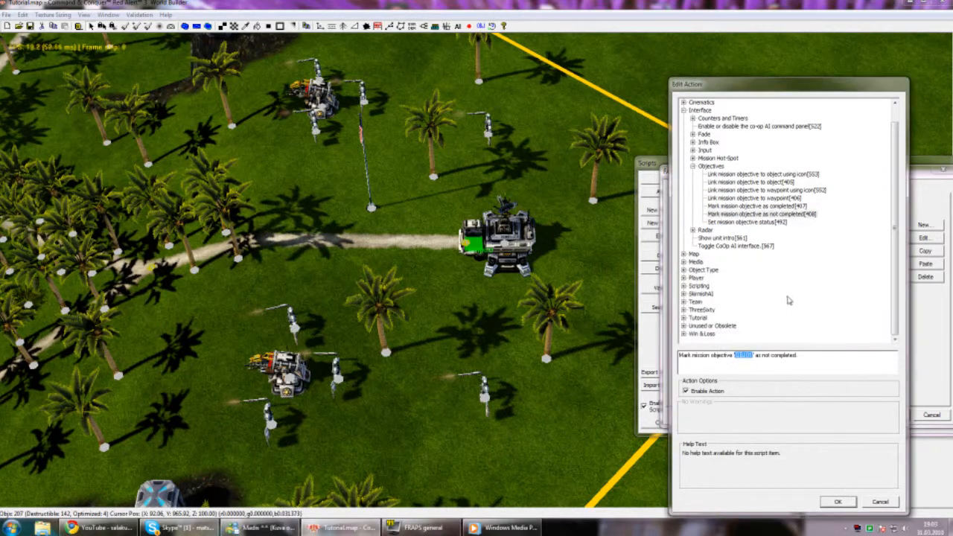
{"action": "key", "text": "Return"}
{"action": "double_click", "coordinate": [781, 235]}
{"action": "left_click", "coordinate": [769, 356]}
{"action": "key", "text": "Return"}
{"action": "key", "text": "Return"}
{"action": "left_click", "coordinate": [893, 415]}
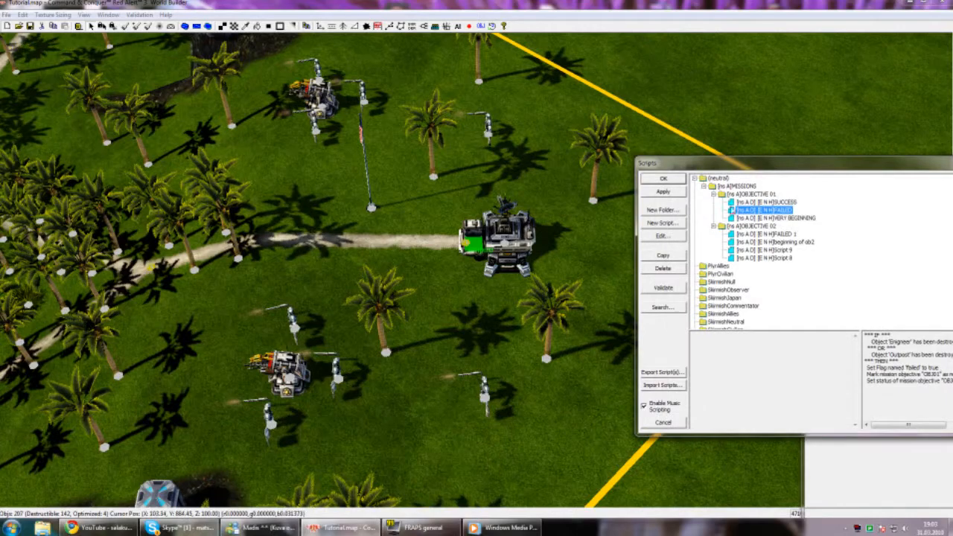
Step: Create a new script named SUCCESS in the OBJECTIVE 02 folder
{"action": "left_click", "coordinate": [713, 194]}
{"action": "left_click", "coordinate": [766, 211]}
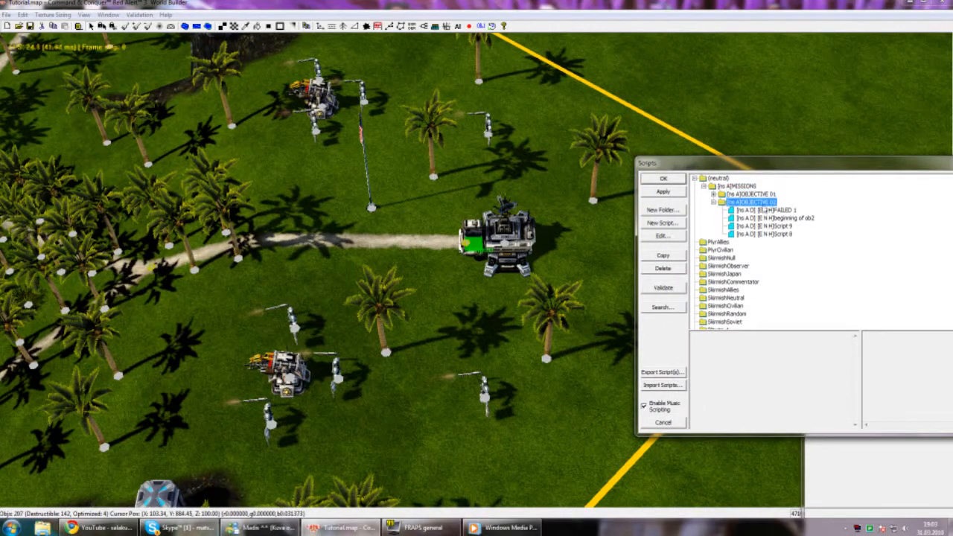
{"action": "right_click_drag", "start_coordinate": [260, 298], "coordinate": [611, 253]}
{"action": "right_click_drag", "start_coordinate": [730, 186], "coordinate": [697, 222]}
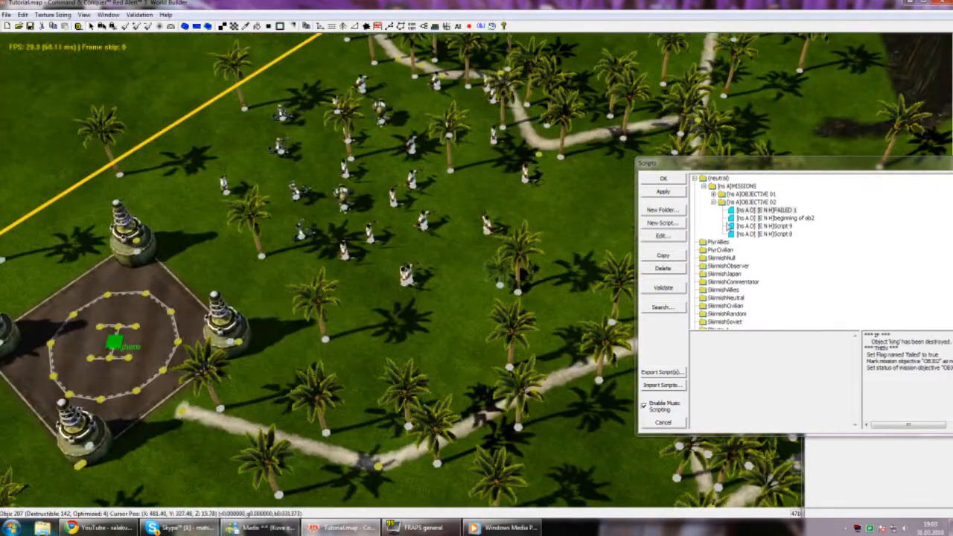
{"action": "left_click", "coordinate": [751, 202]}
{"action": "left_click", "coordinate": [662, 224]}
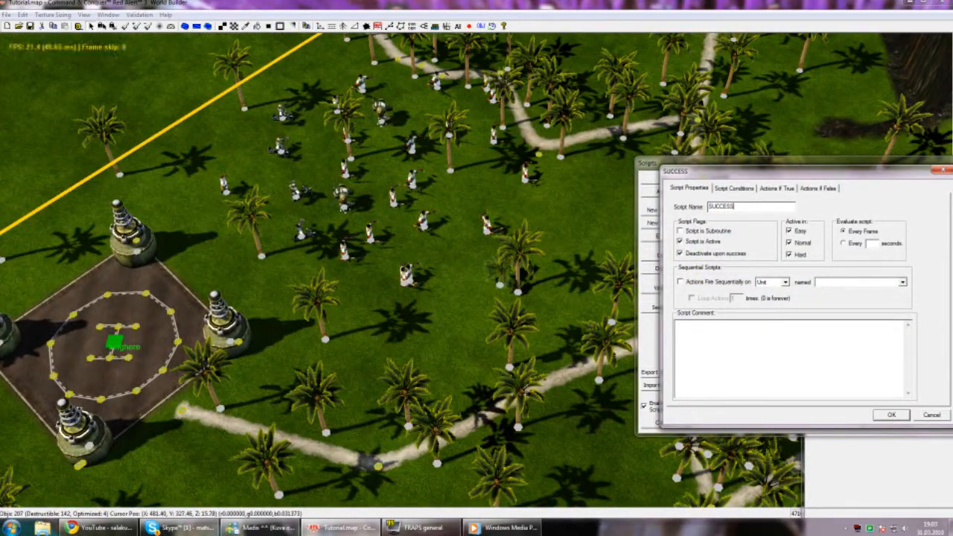
Step: Place two waypoints on the upper arc of the helipad's circular road marking
{"action": "right_click_drag", "start_coordinate": [304, 431], "coordinate": [584, 353]}
{"action": "middle_click_drag", "start_coordinate": [585, 353], "coordinate": [358, 75]}
{"action": "right_click_drag", "start_coordinate": [358, 74], "coordinate": [391, 33]}
{"action": "scroll", "coordinate": [391, 33], "scroll_direction": "up", "scroll_amount": 3}
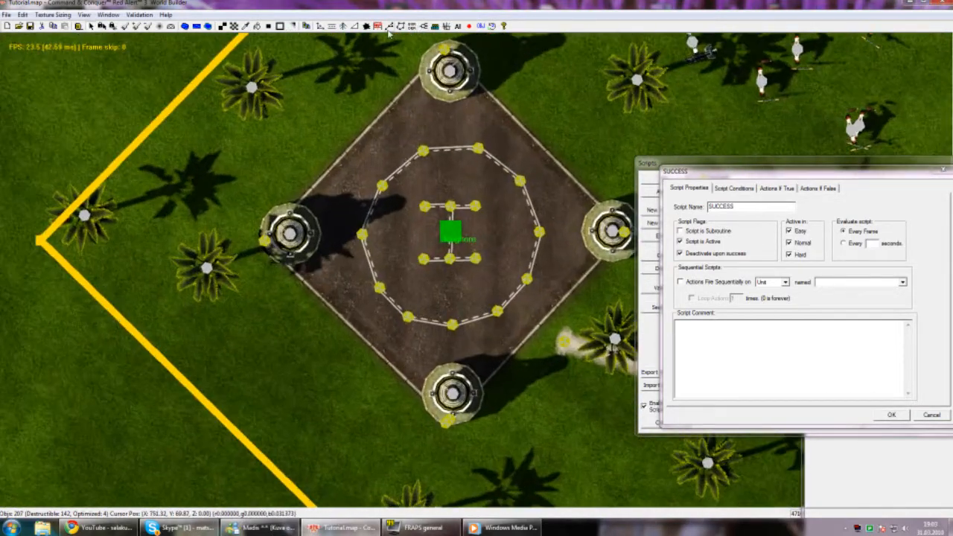
{"action": "left_click", "coordinate": [389, 27]}
{"action": "right_click_drag", "start_coordinate": [403, 149], "coordinate": [358, 214]}
{"action": "scroll", "coordinate": [353, 214], "scroll_direction": "up", "scroll_amount": 3}
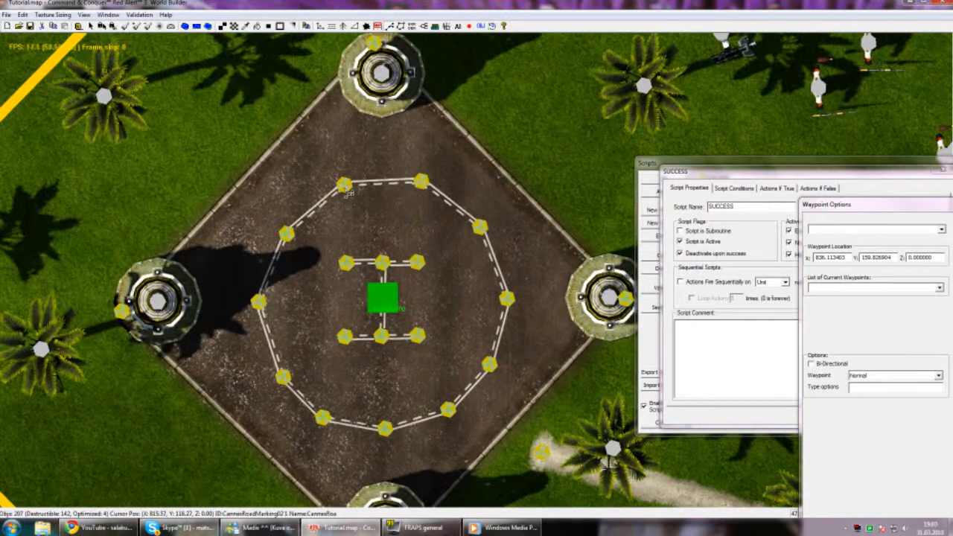
{"action": "left_click", "coordinate": [345, 187]}
{"action": "left_click", "coordinate": [434, 178]}
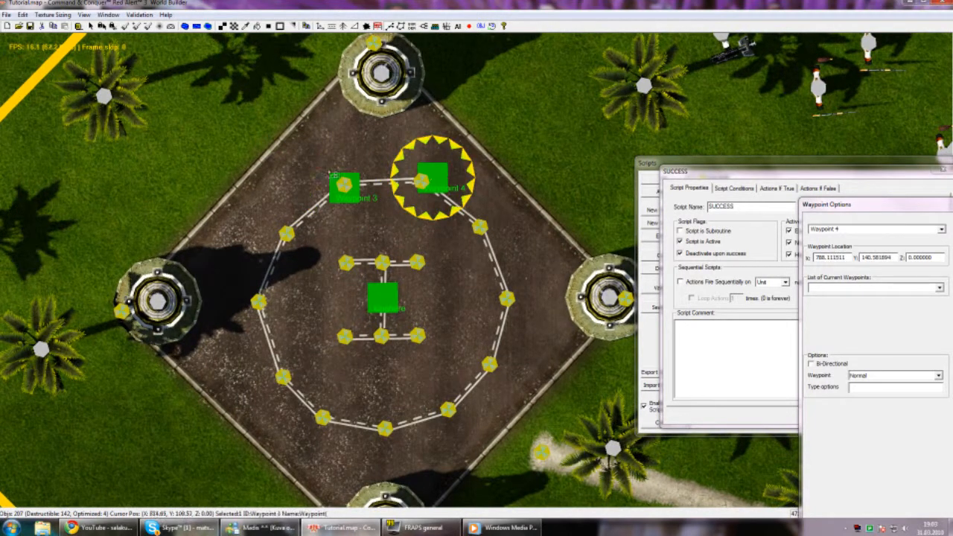
Step: Delete the second waypoint and try to delete the first one from the helipad's circular marking
{"action": "key", "text": "Delete"}
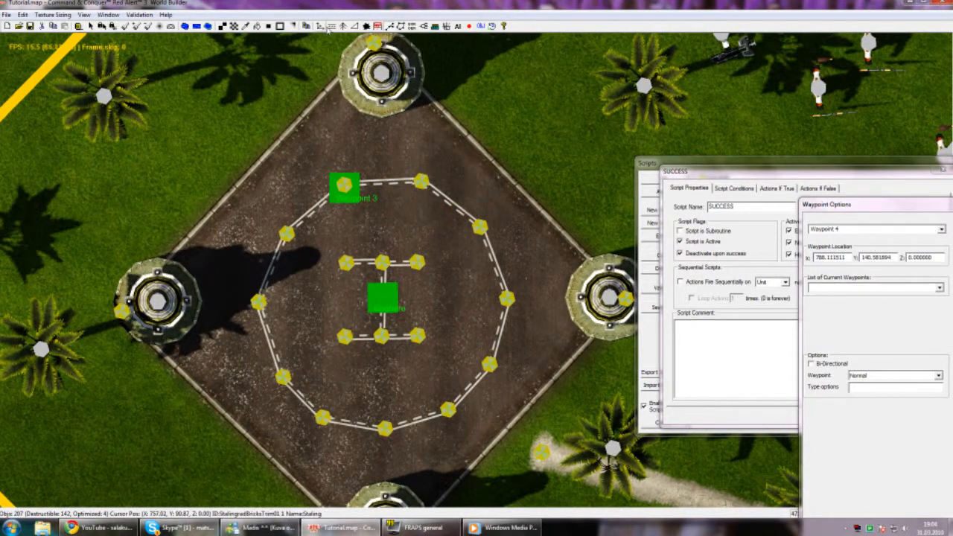
{"action": "left_click", "coordinate": [135, 27]}
{"action": "left_click", "coordinate": [126, 28]}
{"action": "left_click", "coordinate": [91, 27]}
{"action": "left_click", "coordinate": [387, 298]}
{"action": "left_click", "coordinate": [345, 187]}
{"action": "left_click", "coordinate": [345, 187]}
{"action": "key", "text": "Delete"}
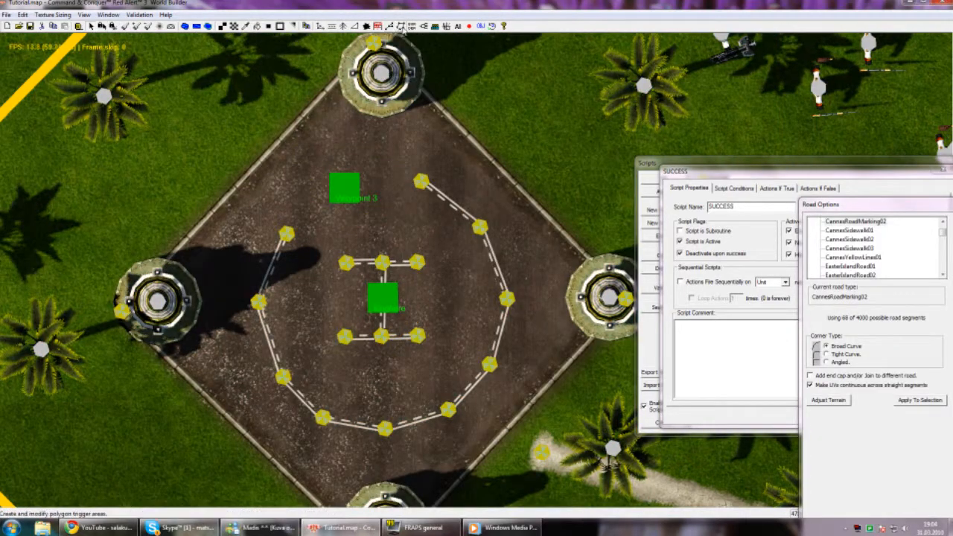
Step: Undo the deletion of the circular road marking's upper segment and delete the waypoint sitting on it
{"action": "key", "text": "ctrl+z"}
{"action": "left_click", "coordinate": [307, 157]}
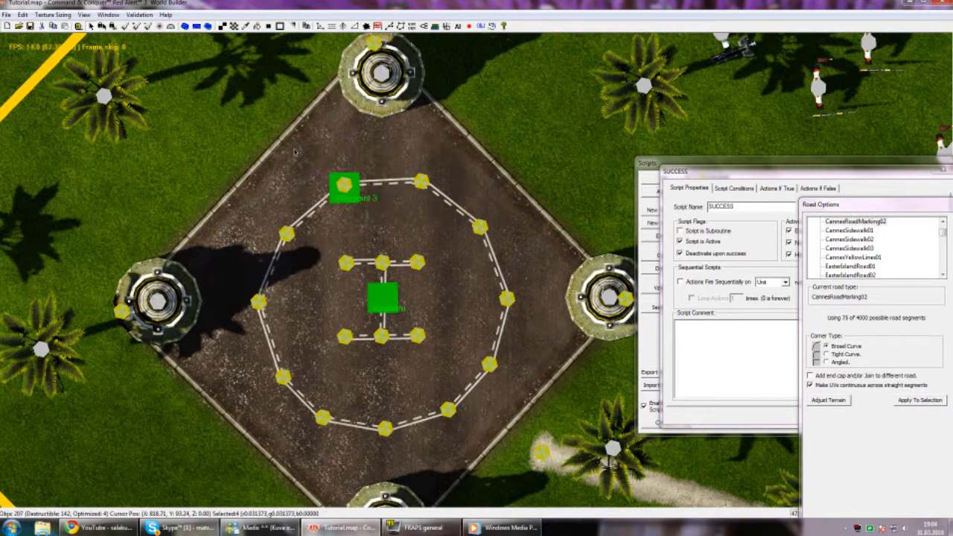
{"action": "left_click_drag", "start_coordinate": [324, 180], "coordinate": [338, 193]}
{"action": "left_click", "coordinate": [342, 194]}
{"action": "key", "text": "Delete"}
{"action": "left_click", "coordinate": [375, 126]}
Step: Draw a closed polygon trigger area along the points of the helipad's circular road marking
{"action": "left_click", "coordinate": [400, 26]}
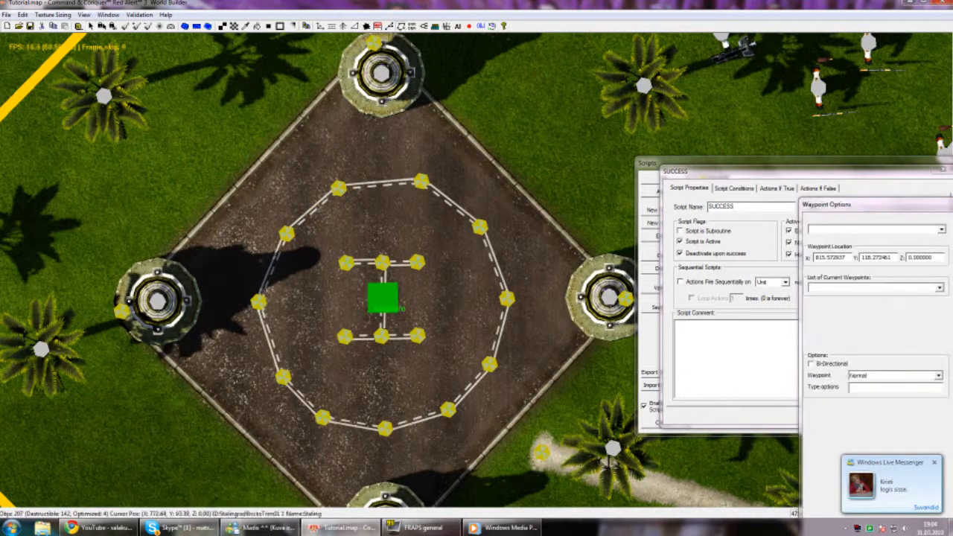
{"action": "left_click", "coordinate": [341, 188]}
{"action": "left_click", "coordinate": [421, 176]}
{"action": "left_click", "coordinate": [478, 225]}
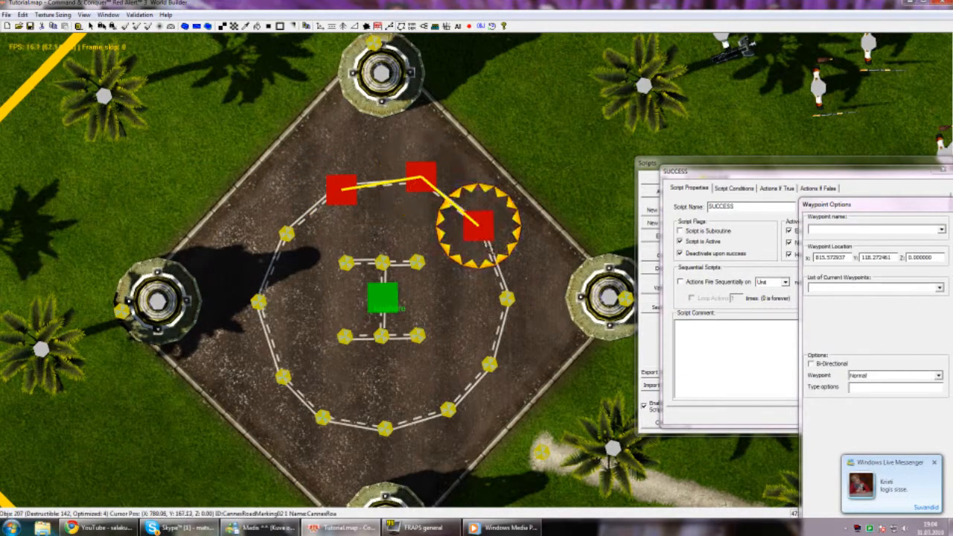
{"action": "left_click", "coordinate": [504, 297]}
{"action": "left_click", "coordinate": [487, 365]}
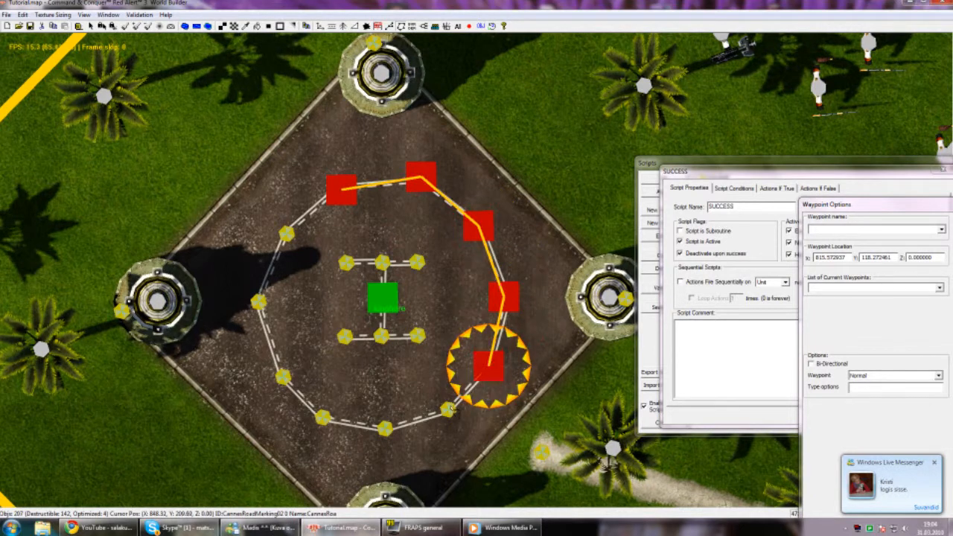
{"action": "left_click", "coordinate": [450, 406]}
{"action": "left_click", "coordinate": [382, 426]}
{"action": "left_click", "coordinate": [320, 424]}
{"action": "left_click", "coordinate": [288, 370]}
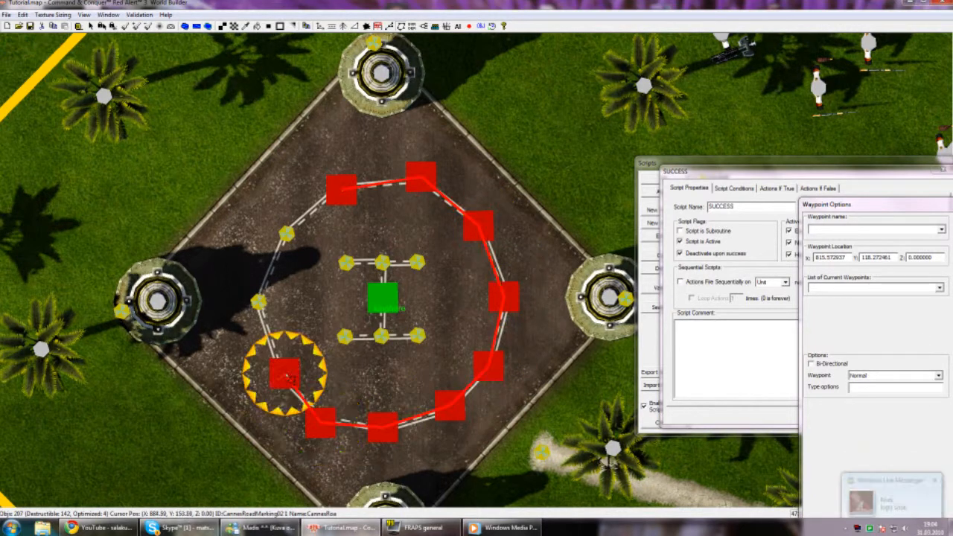
{"action": "left_click", "coordinate": [258, 302]}
{"action": "left_click", "coordinate": [290, 227]}
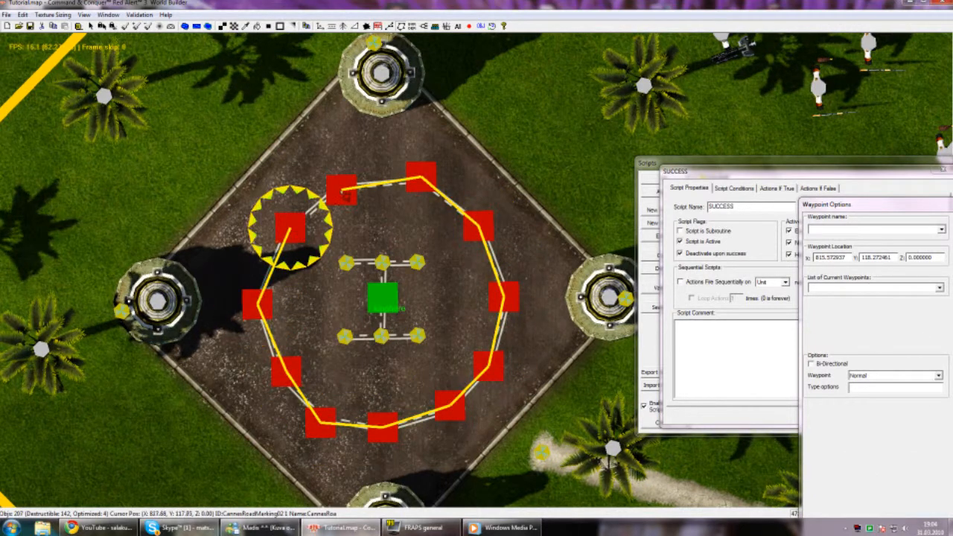
{"action": "left_click", "coordinate": [342, 189]}
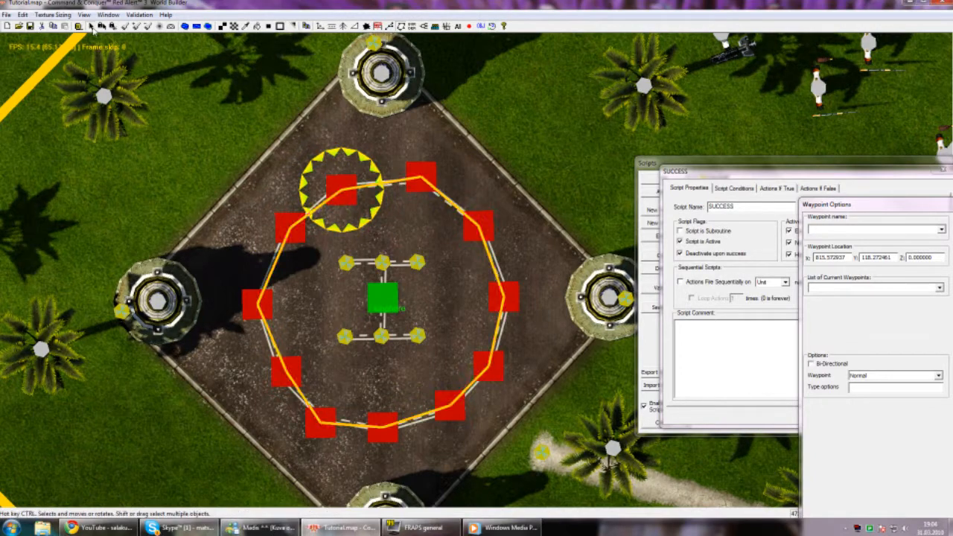
Step: Nudge the trigger area's upper-left and lower-right corner points to follow the circular marking
{"action": "left_click", "coordinate": [91, 26]}
{"action": "left_click", "coordinate": [336, 190]}
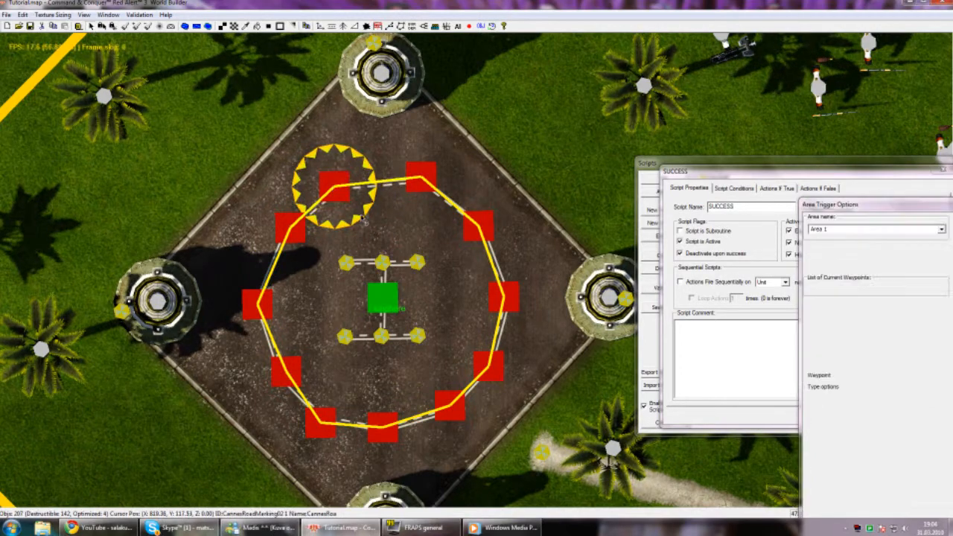
{"action": "left_click", "coordinate": [547, 234]}
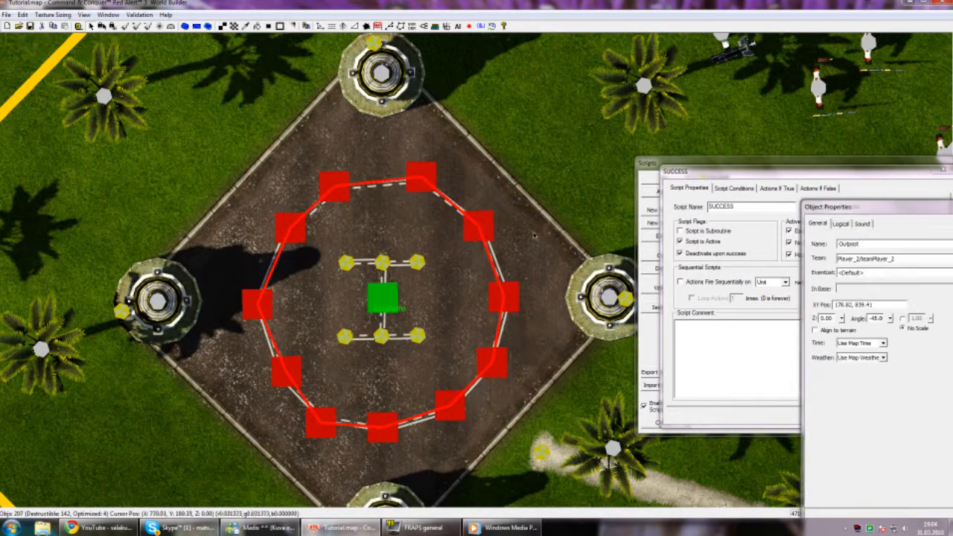
Step: Rename the helipad's trigger area as kinginside
{"action": "left_click", "coordinate": [501, 226]}
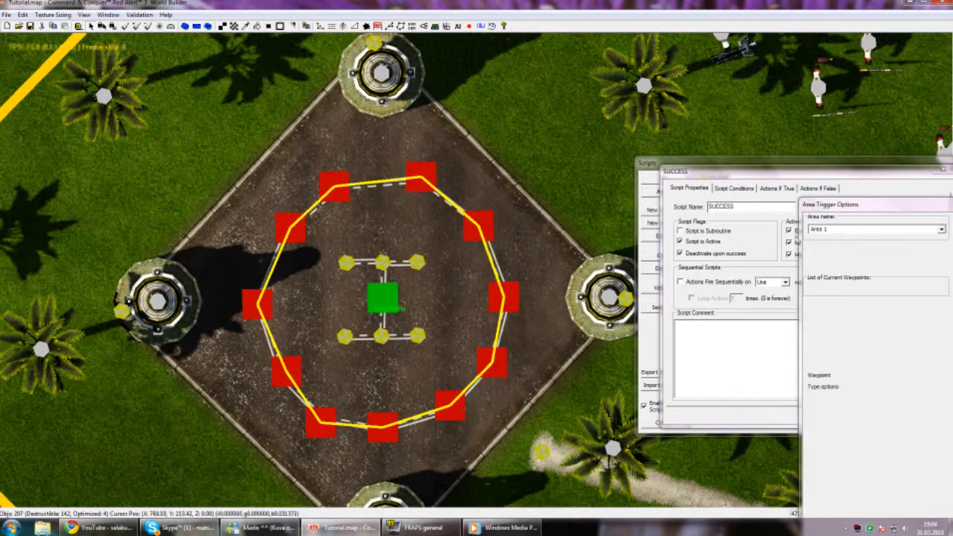
{"action": "double_click", "coordinate": [822, 227]}
{"action": "type", "text": "aingin"}
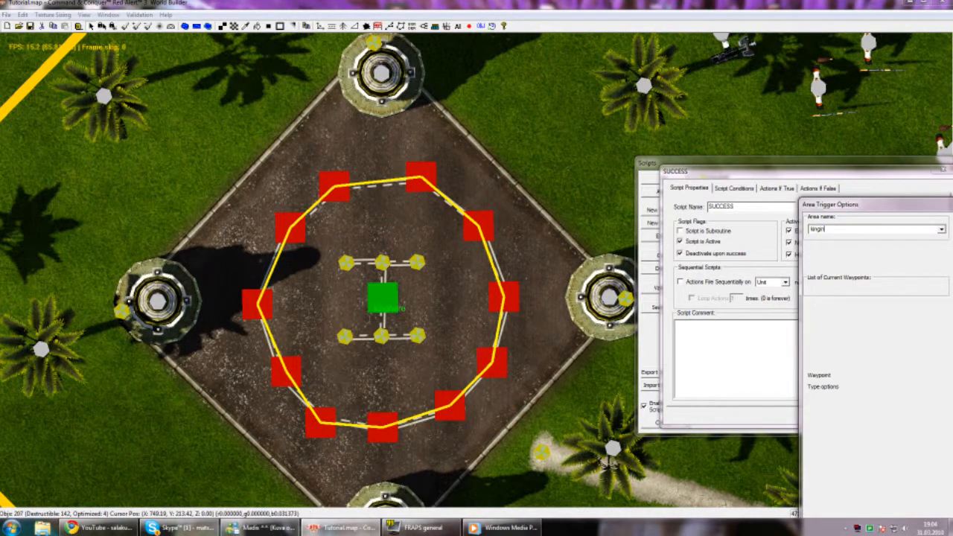
{"action": "type", "text": "side"}
{"action": "left_click", "coordinate": [680, 206]}
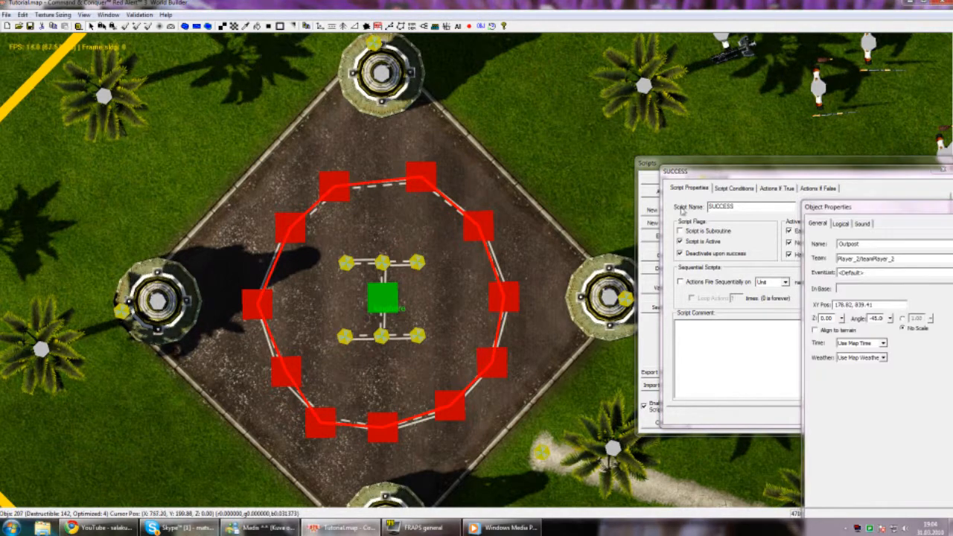
Step: Change the SUCCESS script's True condition to the object condition "Named object is inside an area"
{"action": "left_click", "coordinate": [694, 181]}
{"action": "left_click", "coordinate": [734, 189]}
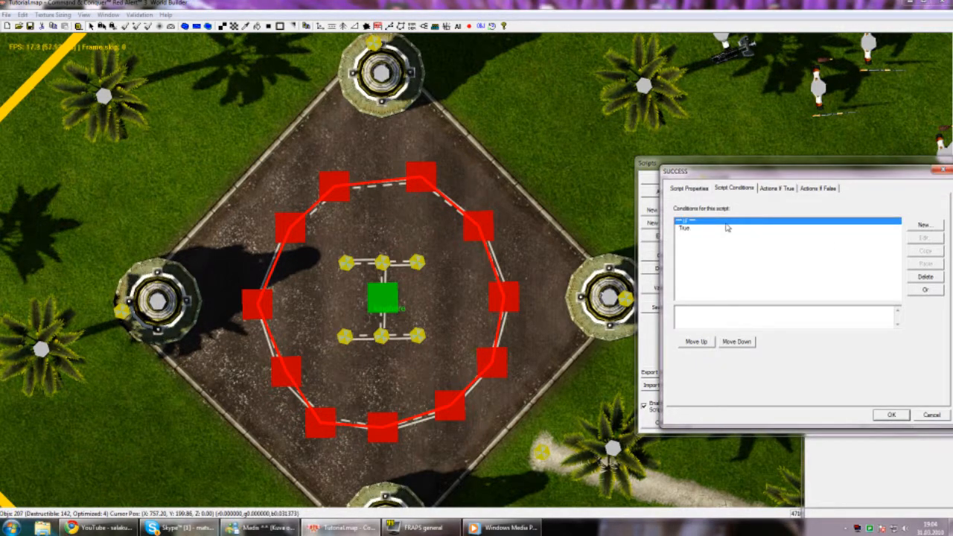
{"action": "left_click", "coordinate": [898, 228]}
{"action": "left_click", "coordinate": [924, 238]}
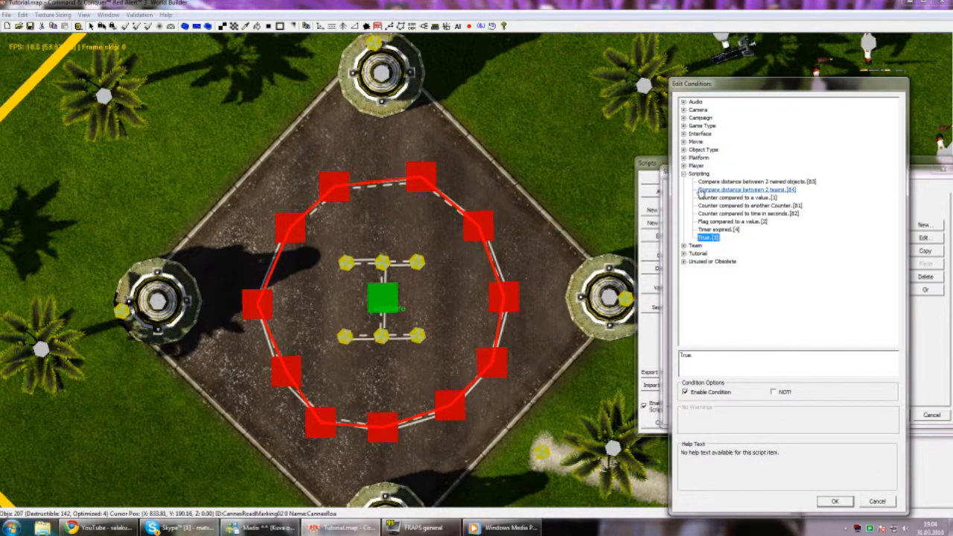
{"action": "left_click", "coordinate": [684, 174]}
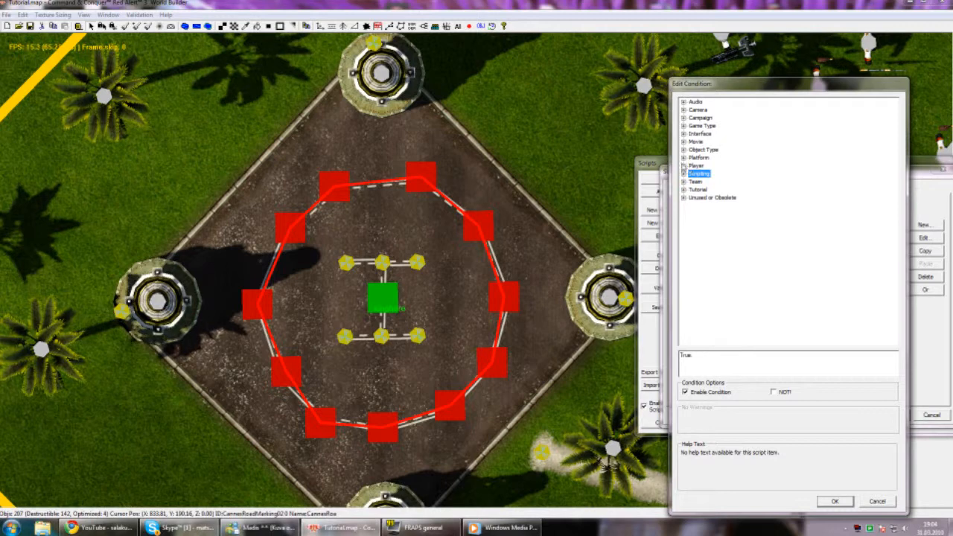
{"action": "left_click", "coordinate": [684, 150]}
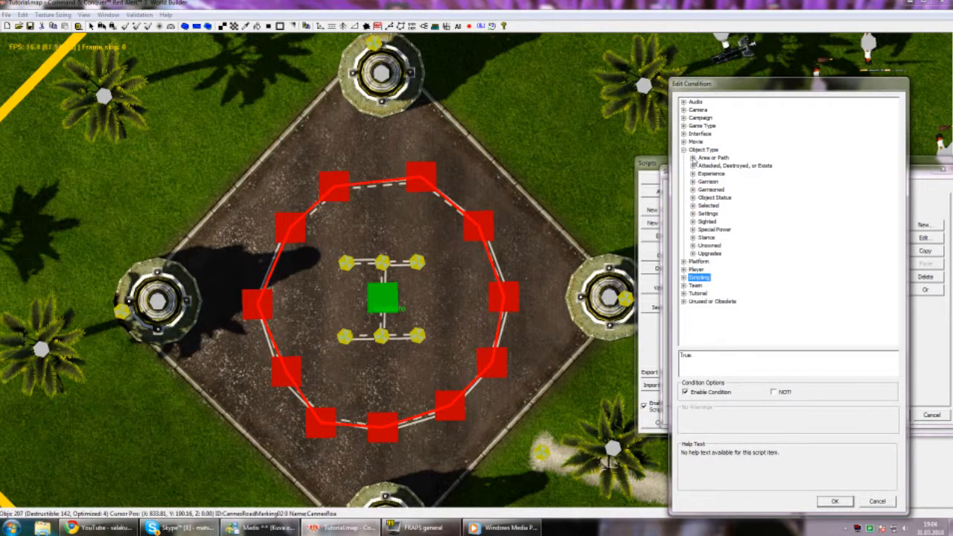
{"action": "left_click", "coordinate": [693, 158]}
{"action": "left_click", "coordinate": [739, 198]}
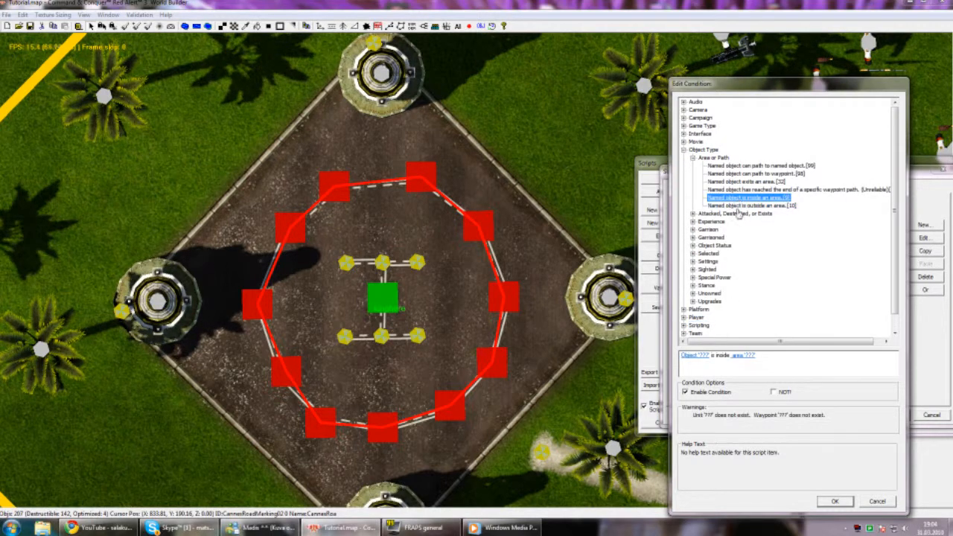
Step: Set the condition's object to king and its area to kinginside, and accept the condition
{"action": "left_click", "coordinate": [703, 356]}
{"action": "left_click", "coordinate": [830, 318]}
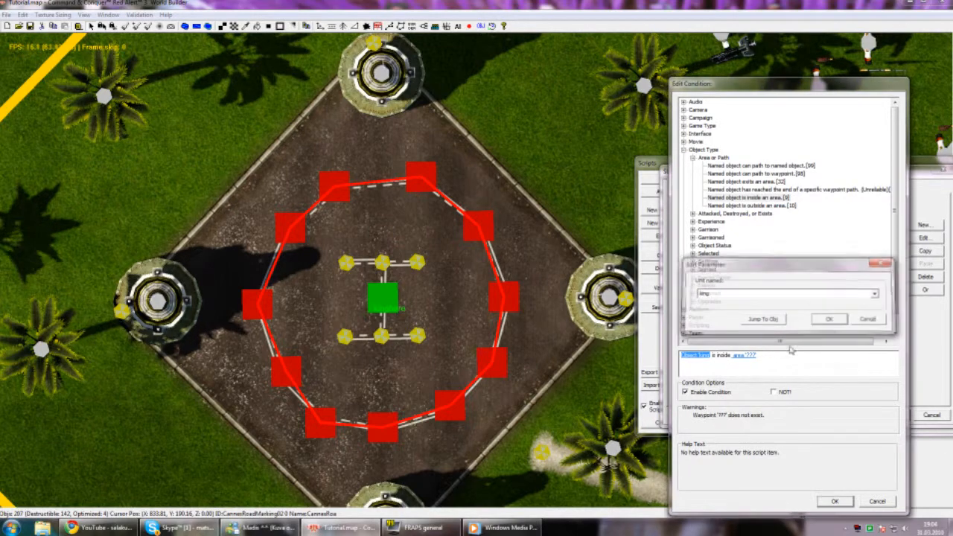
{"action": "left_click", "coordinate": [748, 355]}
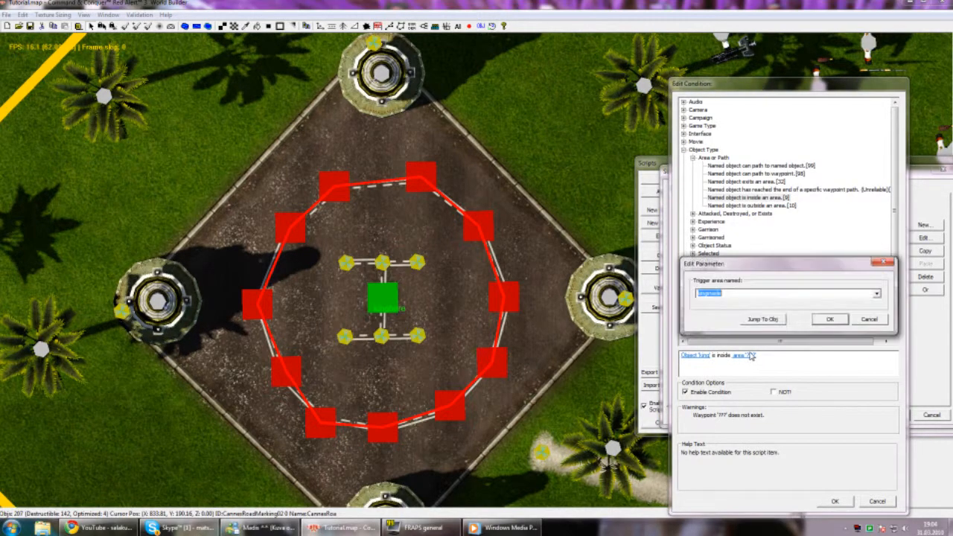
{"action": "left_click", "coordinate": [826, 319]}
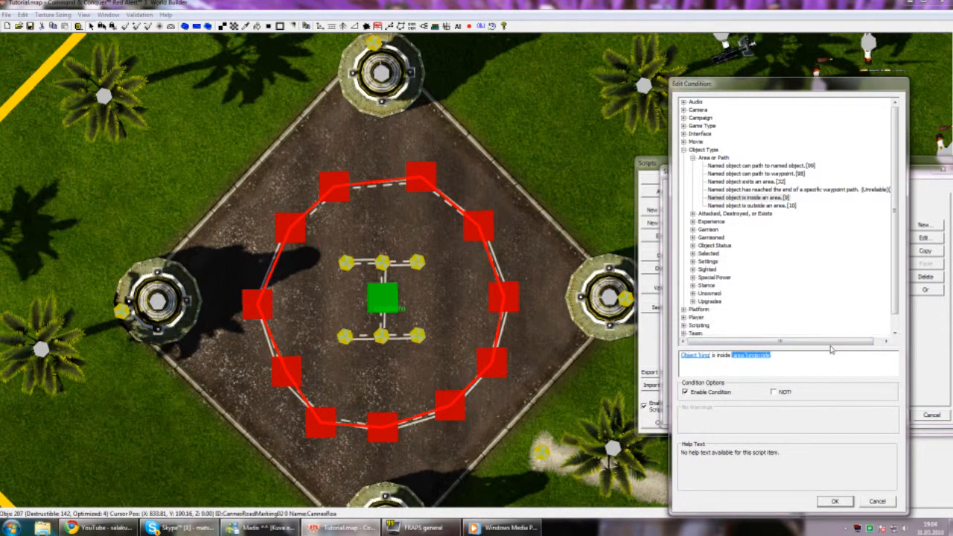
{"action": "left_click", "coordinate": [835, 502]}
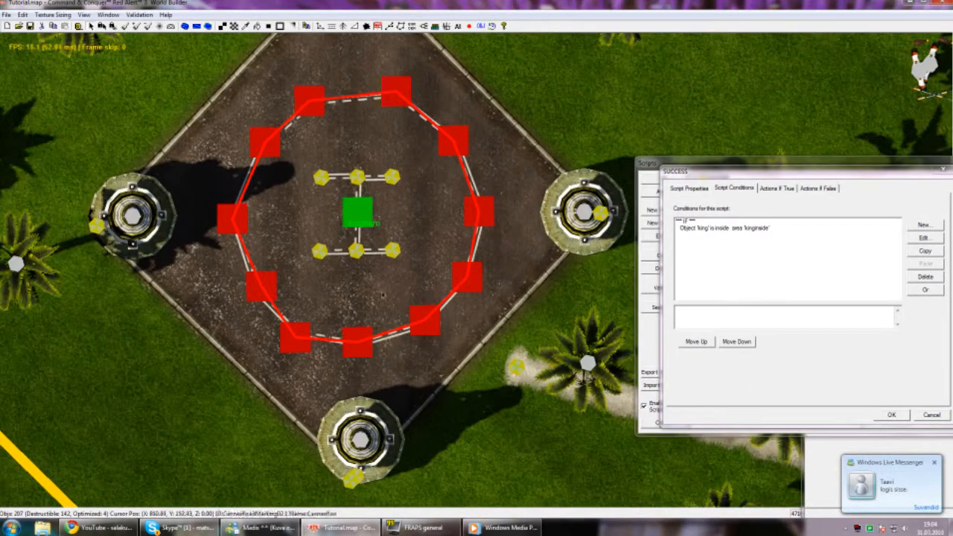
Step: Replace the SUCCESS script's null action for true conditions with the cinematic action "Start letterbox mode"
{"action": "right_click_drag", "start_coordinate": [320, 217], "coordinate": [291, 257]}
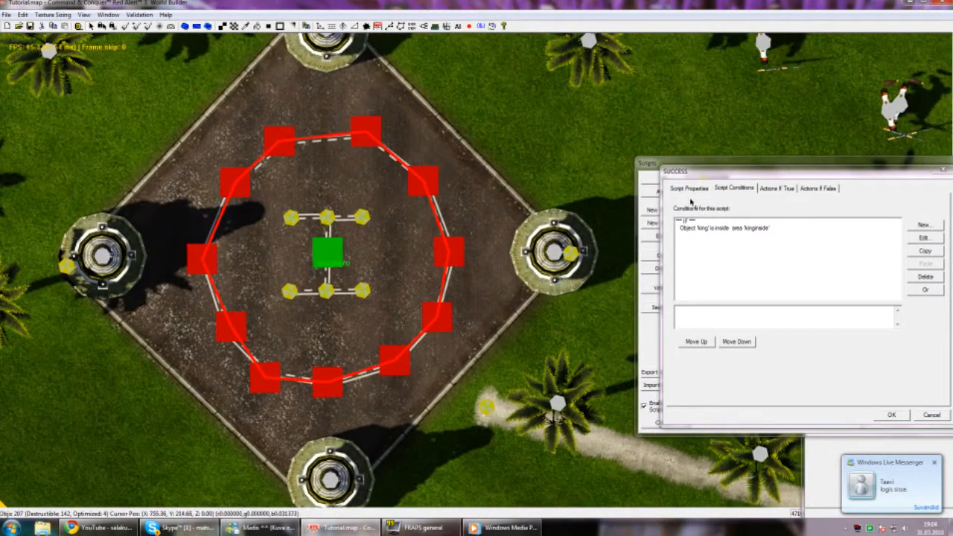
{"action": "left_click", "coordinate": [777, 189]}
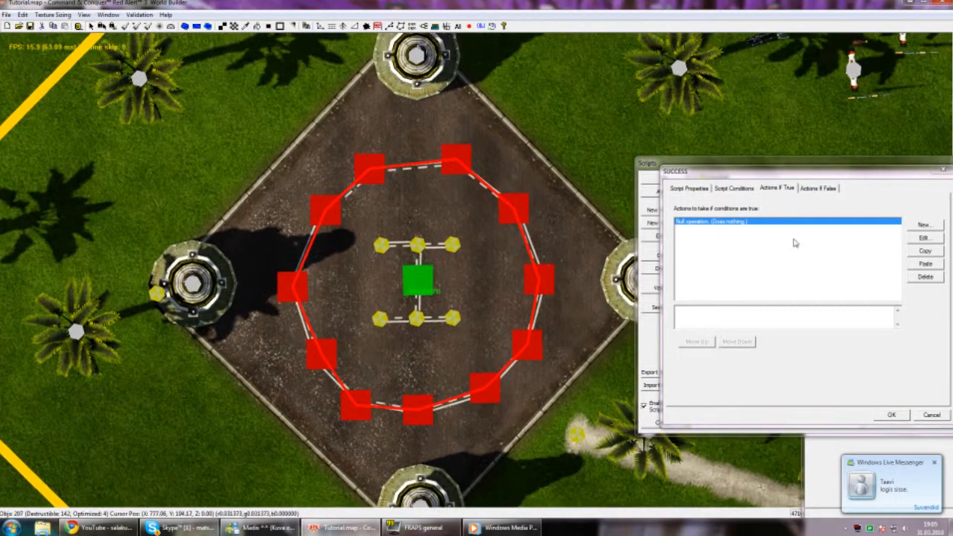
{"action": "left_click", "coordinate": [925, 238]}
{"action": "left_click", "coordinate": [692, 199]}
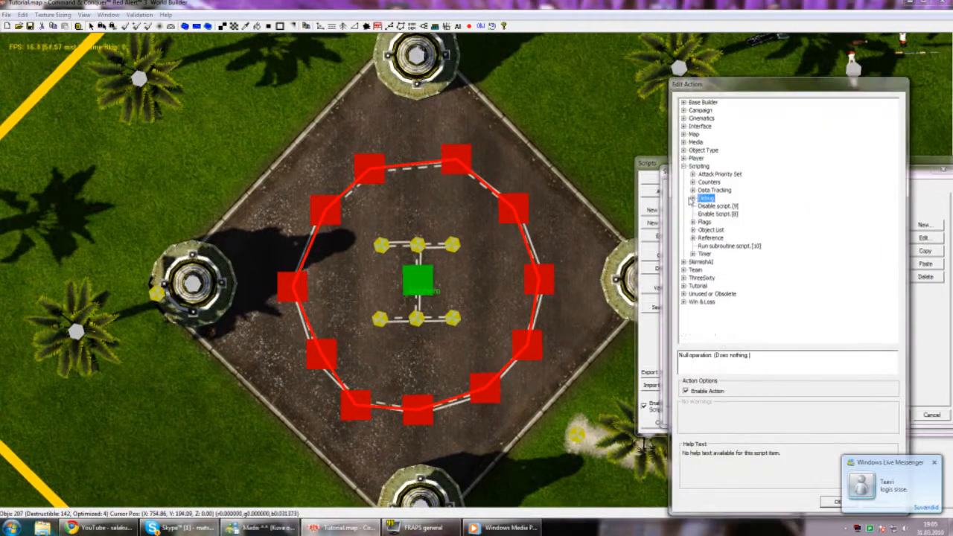
{"action": "left_click", "coordinate": [685, 167]}
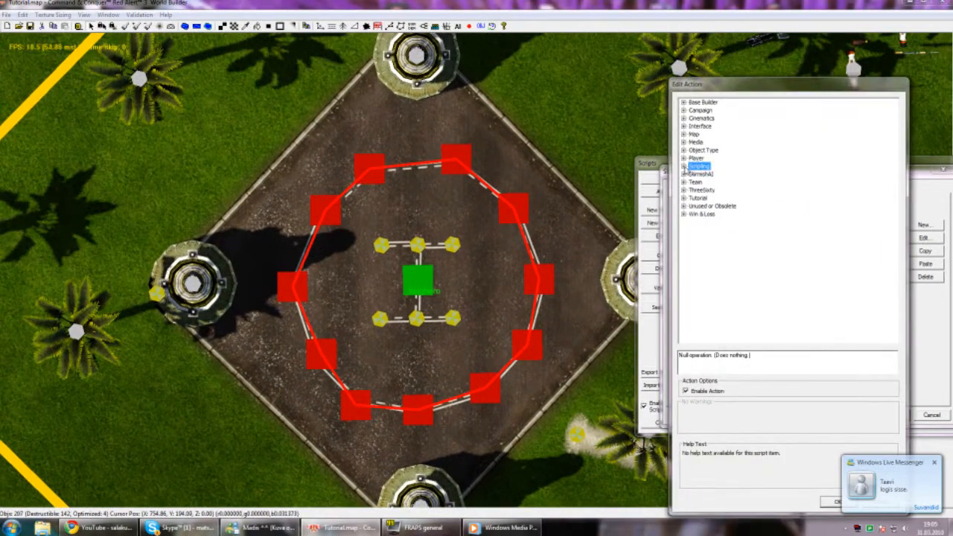
{"action": "left_click", "coordinate": [684, 118]}
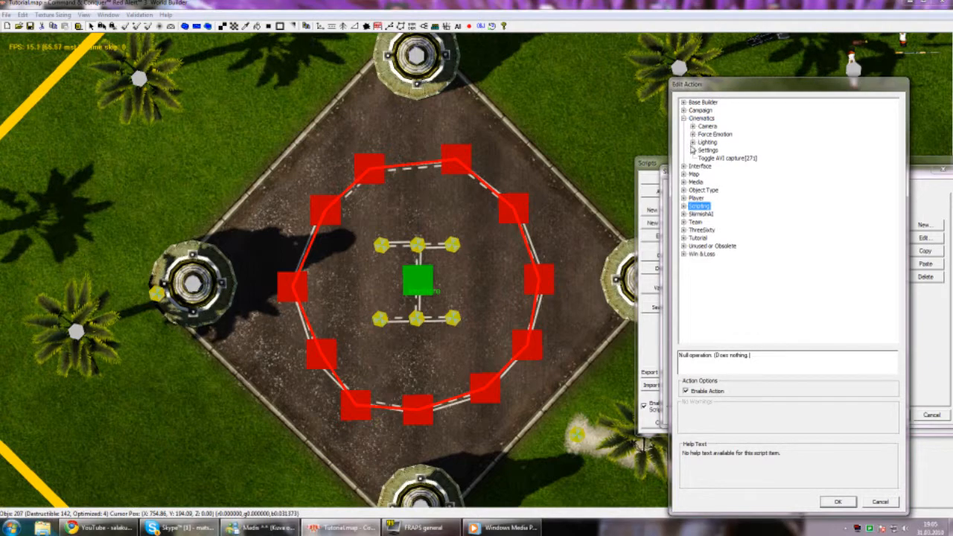
{"action": "left_click", "coordinate": [692, 150]}
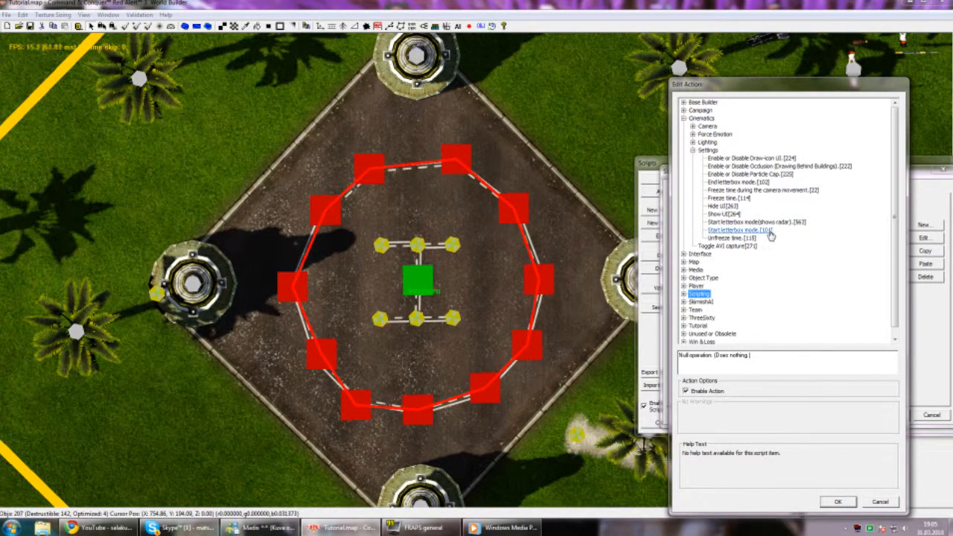
{"action": "left_click", "coordinate": [767, 232]}
{"action": "left_click", "coordinate": [838, 505]}
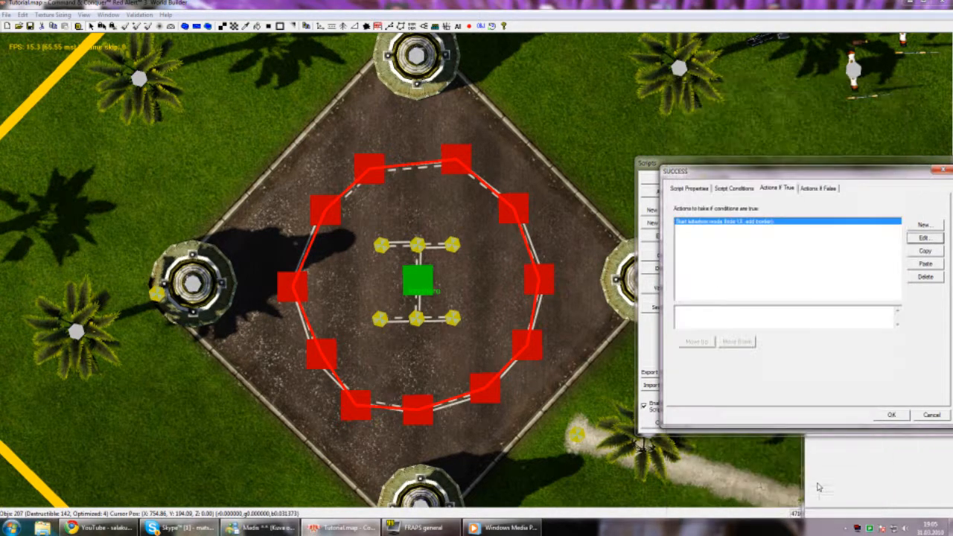
Step: Replace the SUCCESS script's letterbox action for true conditions with the cinematic camera action "Move the camera to a location"
{"action": "right_click_drag", "start_coordinate": [544, 261], "coordinate": [513, 209]}
{"action": "right_click_drag", "start_coordinate": [449, 205], "coordinate": [469, 240]}
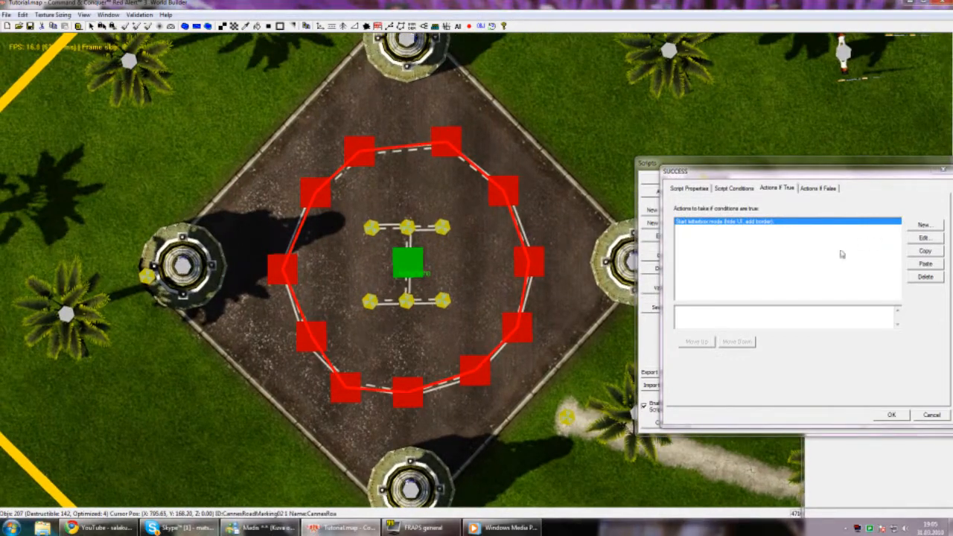
{"action": "left_click", "coordinate": [923, 238]}
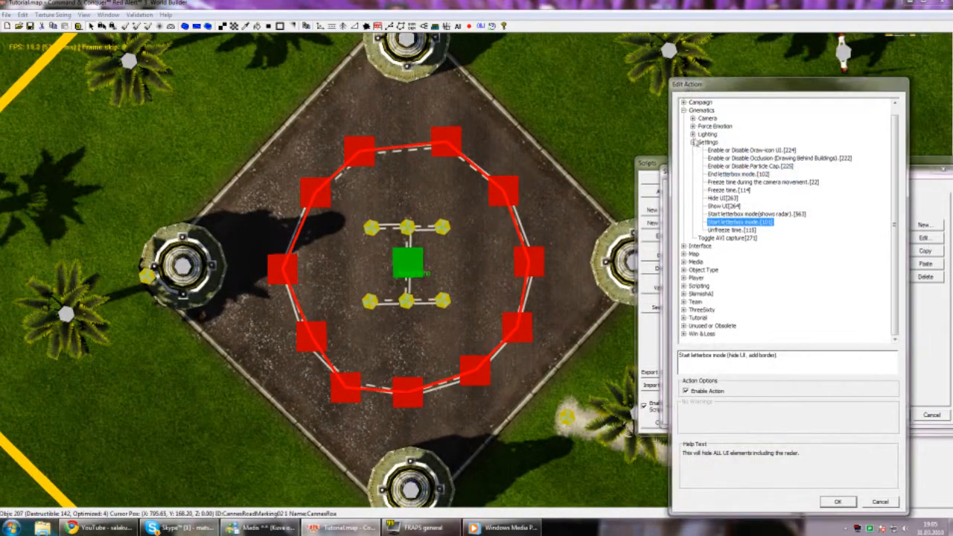
{"action": "left_click", "coordinate": [692, 135]}
{"action": "left_click", "coordinate": [684, 111]}
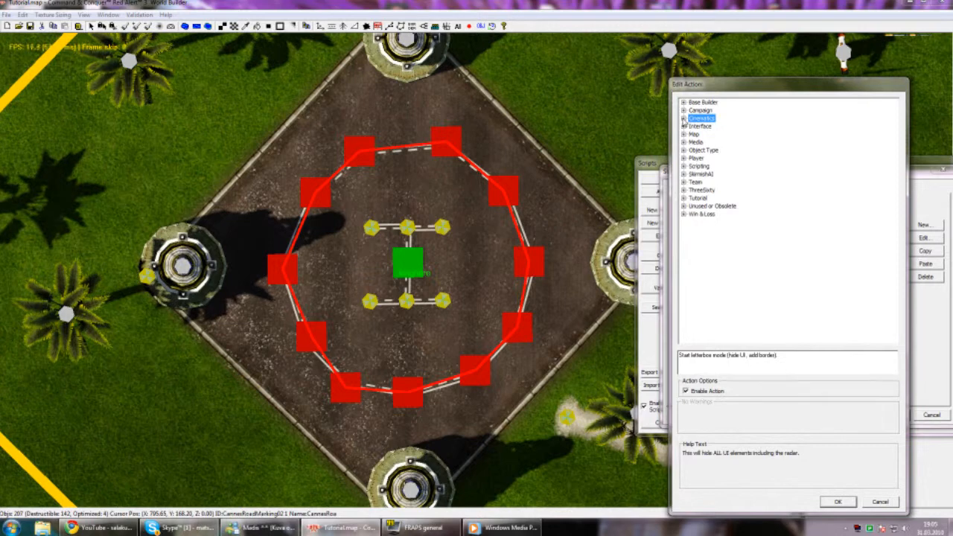
{"action": "left_click", "coordinate": [684, 118]}
{"action": "left_click", "coordinate": [692, 126]}
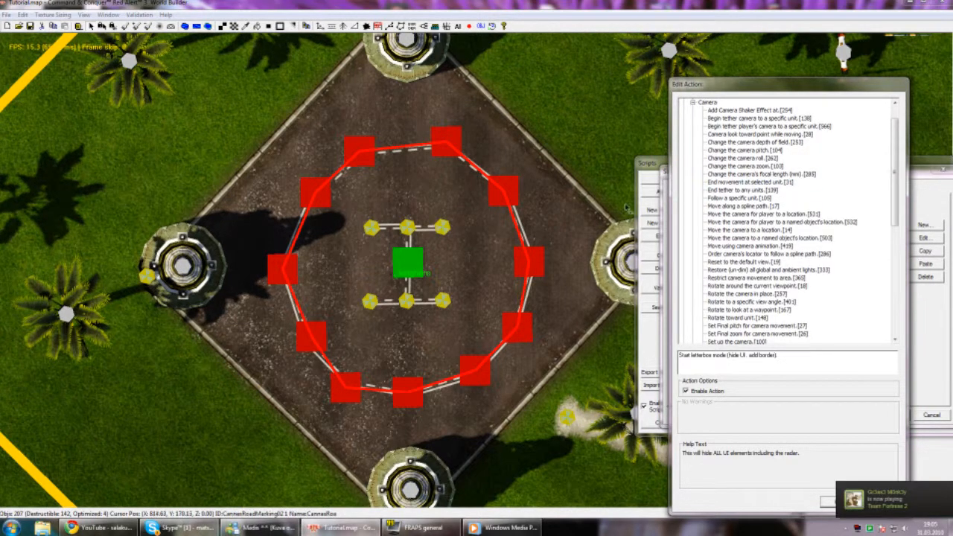
{"action": "left_click", "coordinate": [753, 215]}
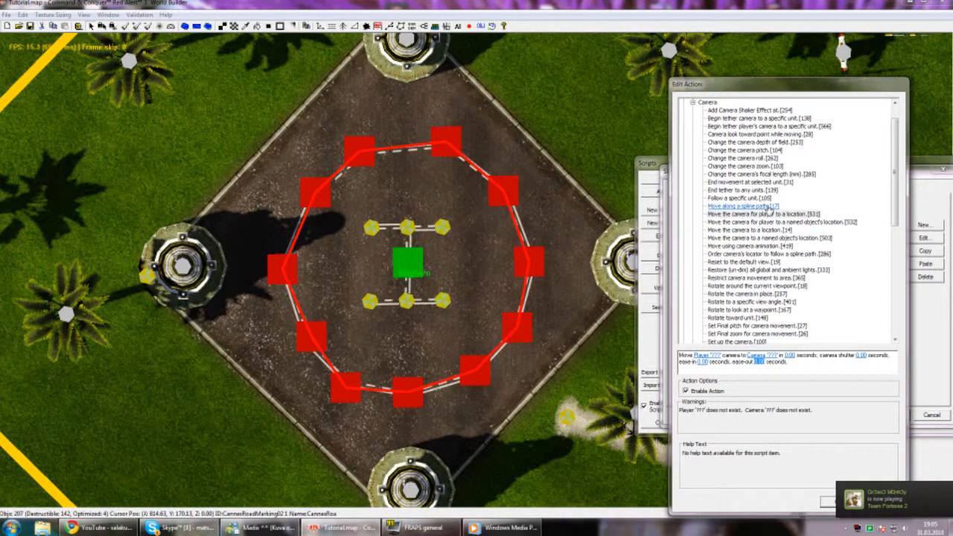
{"action": "left_click", "coordinate": [748, 229]}
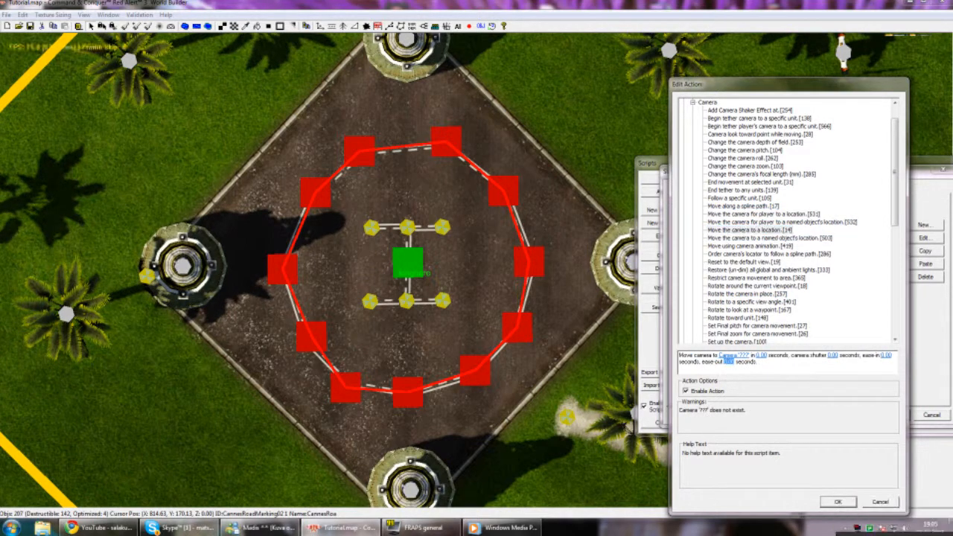
Step: Set the action's camera to kinghere and its movement time to 1 second, and accept the action and the script
{"action": "left_click", "coordinate": [738, 356]}
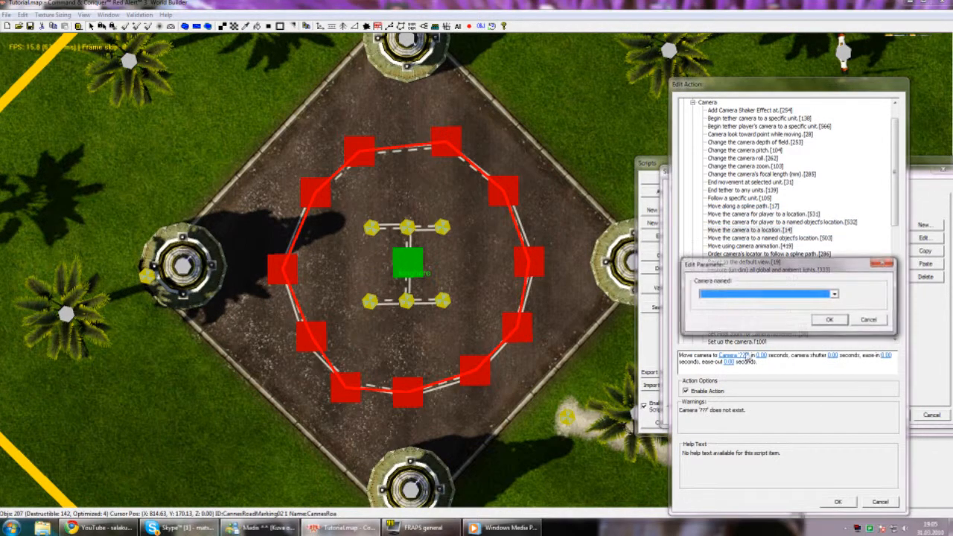
{"action": "left_click", "coordinate": [830, 320]}
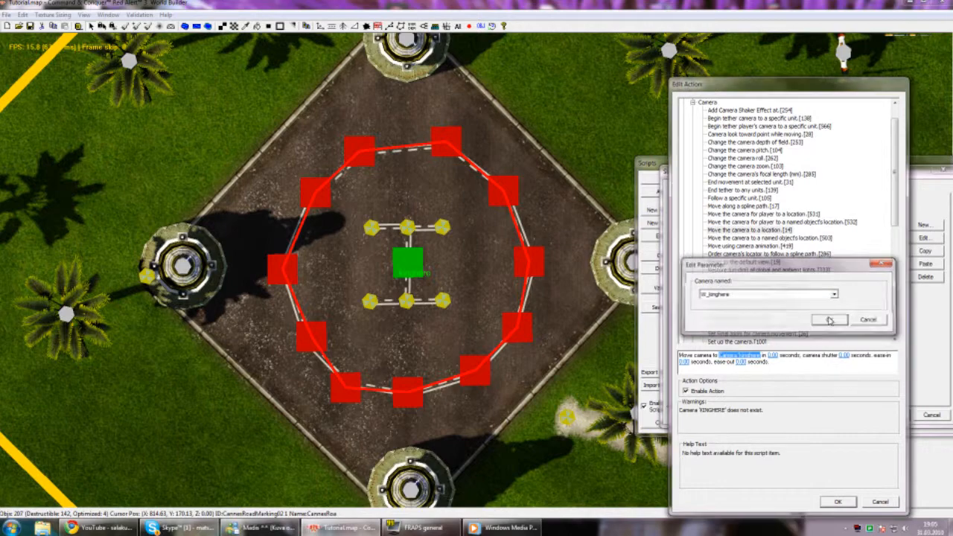
{"action": "left_click", "coordinate": [772, 356]}
{"action": "type", "text": "1"}
{"action": "key", "text": "Return"}
{"action": "key", "text": "Return"}
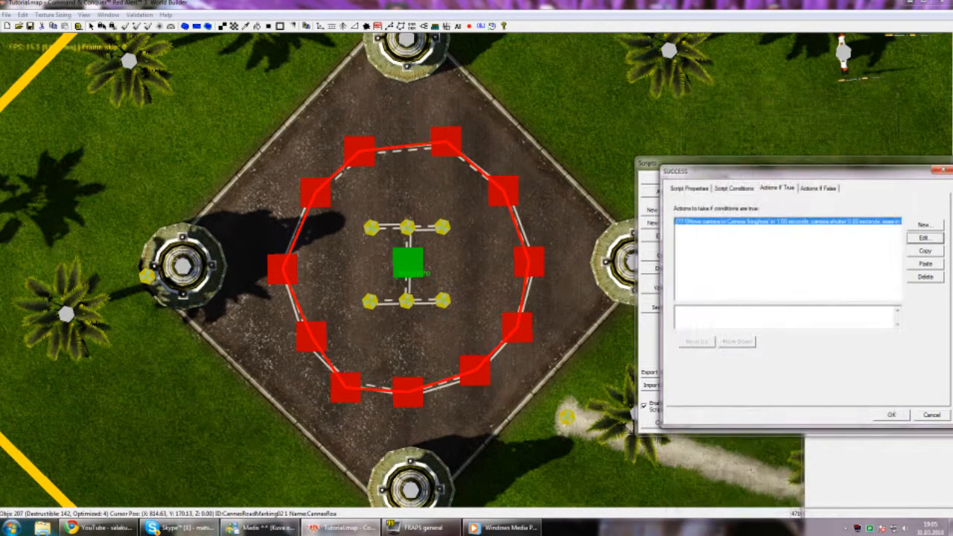
{"action": "left_click", "coordinate": [891, 415]}
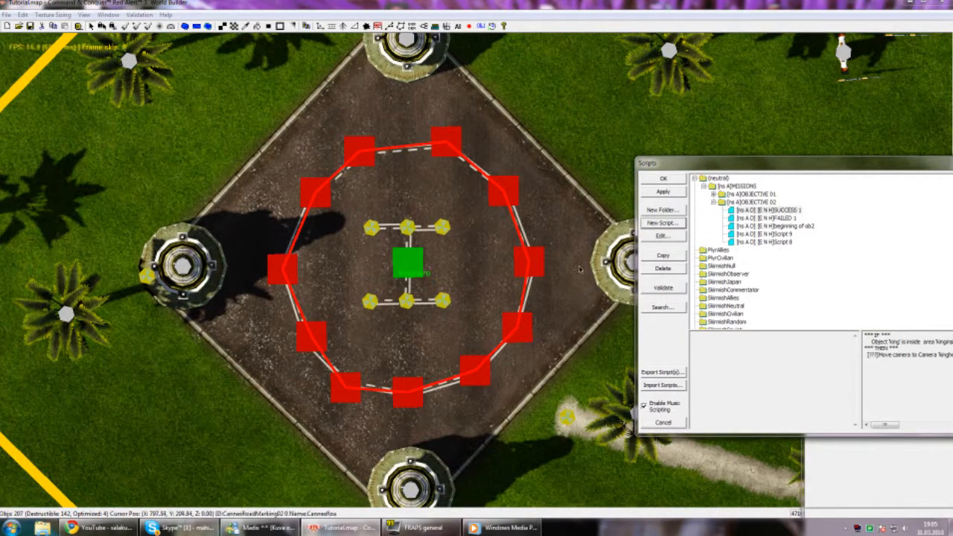
Step: Draw a waypoint path between the helipad's kinghere waypoint and a new waypoint outside the yellow map border, and move the new waypoint farther out
{"action": "scroll", "coordinate": [546, 233], "scroll_direction": "down", "scroll_amount": 2}
{"action": "scroll", "coordinate": [546, 232], "scroll_direction": "down", "scroll_amount": 3}
{"action": "middle_click_drag", "start_coordinate": [546, 232], "coordinate": [538, 206]}
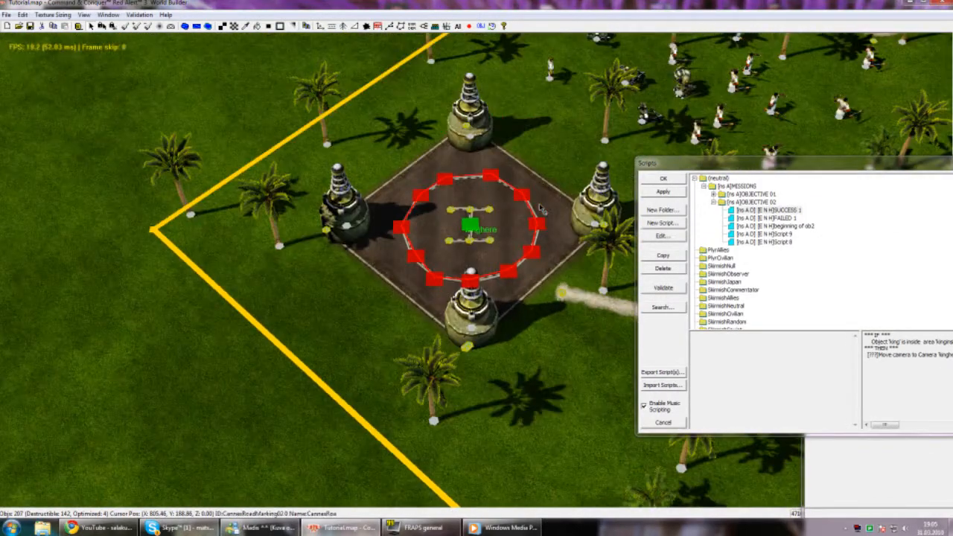
{"action": "right_click_drag", "start_coordinate": [539, 206], "coordinate": [577, 166]}
{"action": "scroll", "coordinate": [452, 88], "scroll_direction": "down", "scroll_amount": 1}
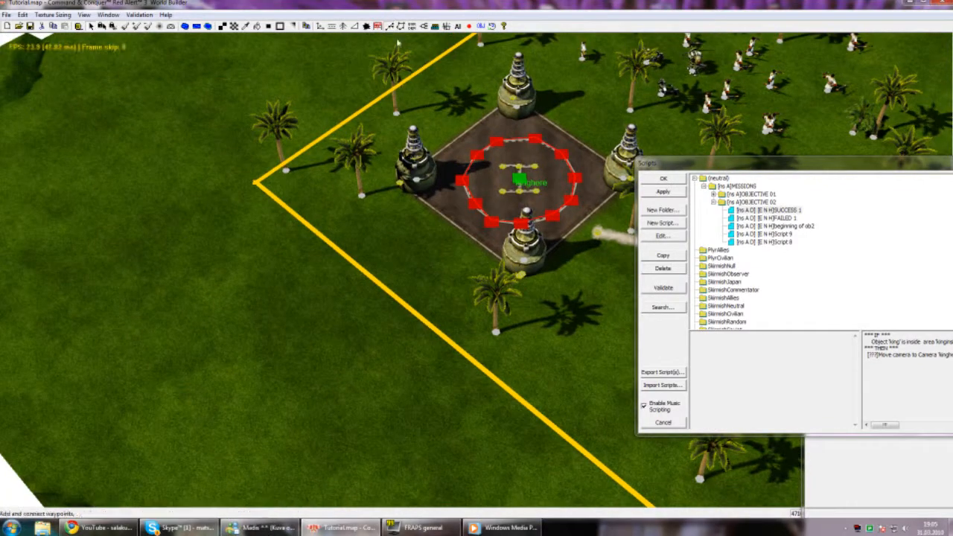
{"action": "left_click", "coordinate": [389, 26]}
{"action": "middle_click", "coordinate": [343, 306]}
{"action": "left_click", "coordinate": [316, 328]}
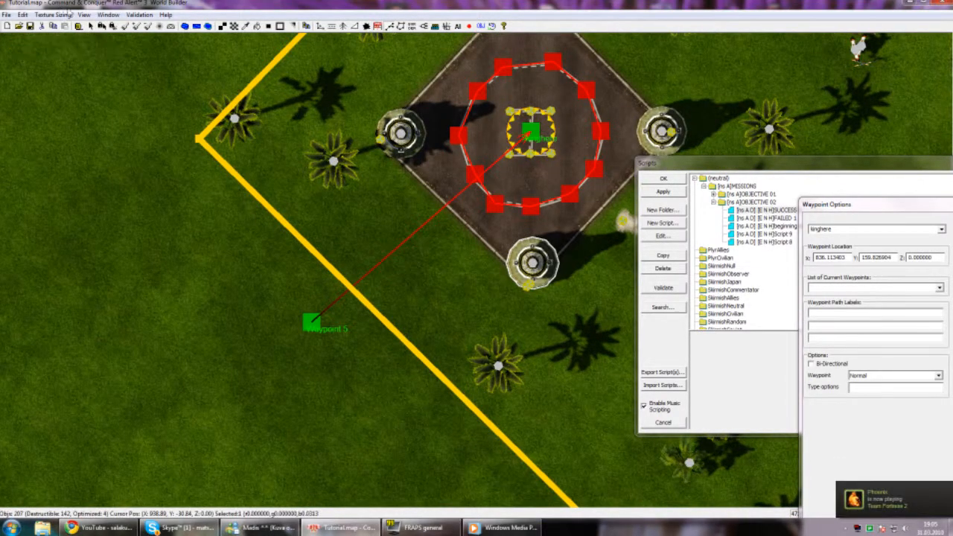
{"action": "left_click_drag", "start_coordinate": [323, 337], "coordinate": [231, 374]}
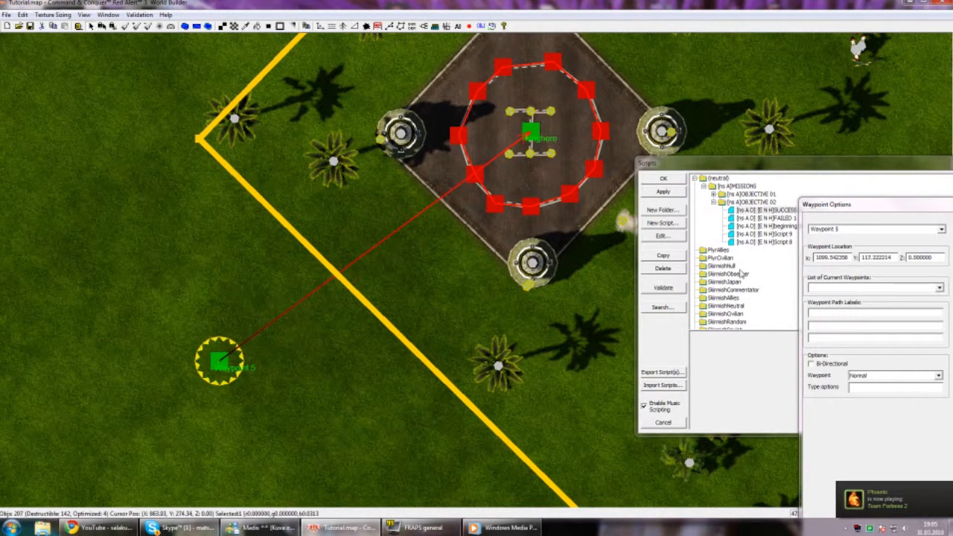
Step: Rename the waypoint outside the map border as Spawner
{"action": "left_click", "coordinate": [866, 230]}
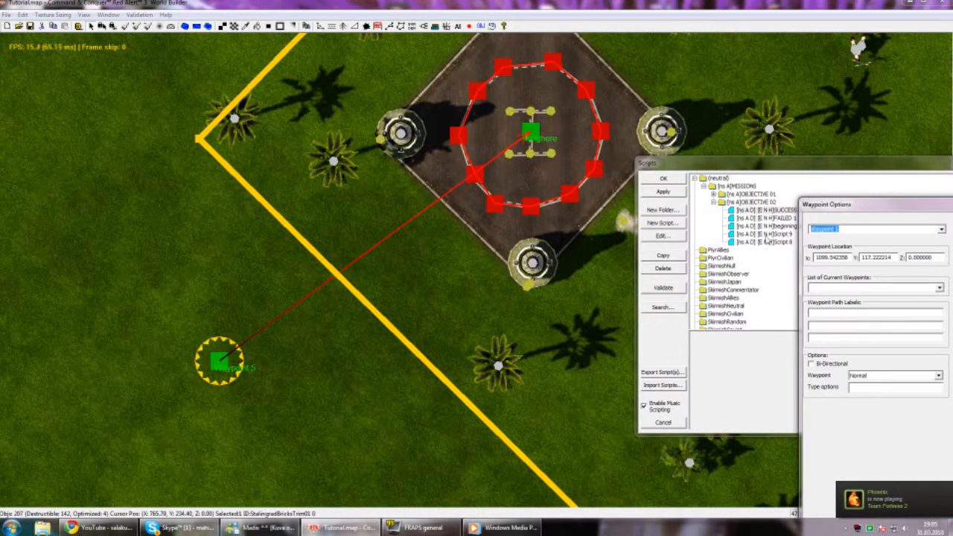
{"action": "type", "text": "Spawner"}
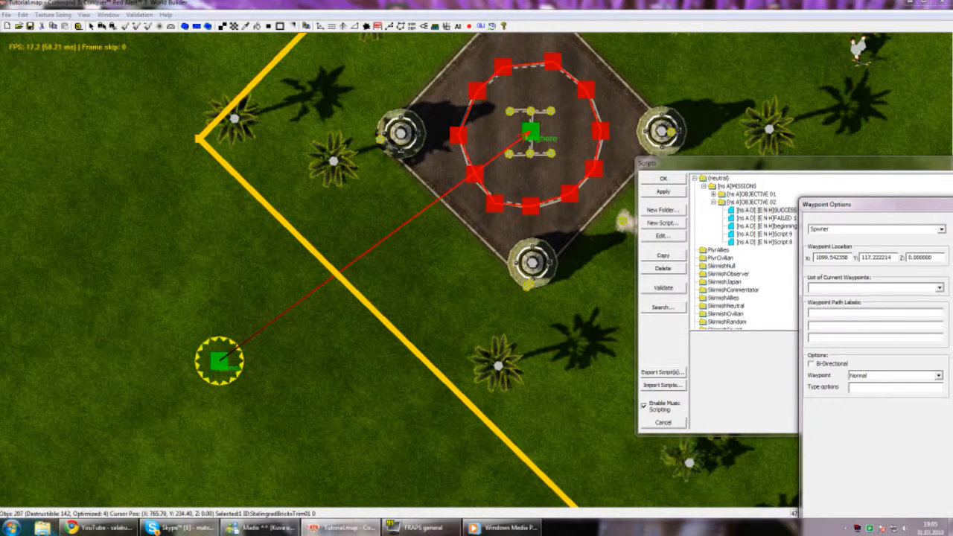
{"action": "left_click", "coordinate": [449, 304]}
Step: Collapse the MISSIONS folder and create a new script folder named CINEMATICS under (neutral)
{"action": "left_click_drag", "start_coordinate": [757, 168], "coordinate": [725, 172]}
{"action": "left_click", "coordinate": [708, 204]}
{"action": "left_click", "coordinate": [670, 203]}
{"action": "left_click", "coordinate": [692, 187]}
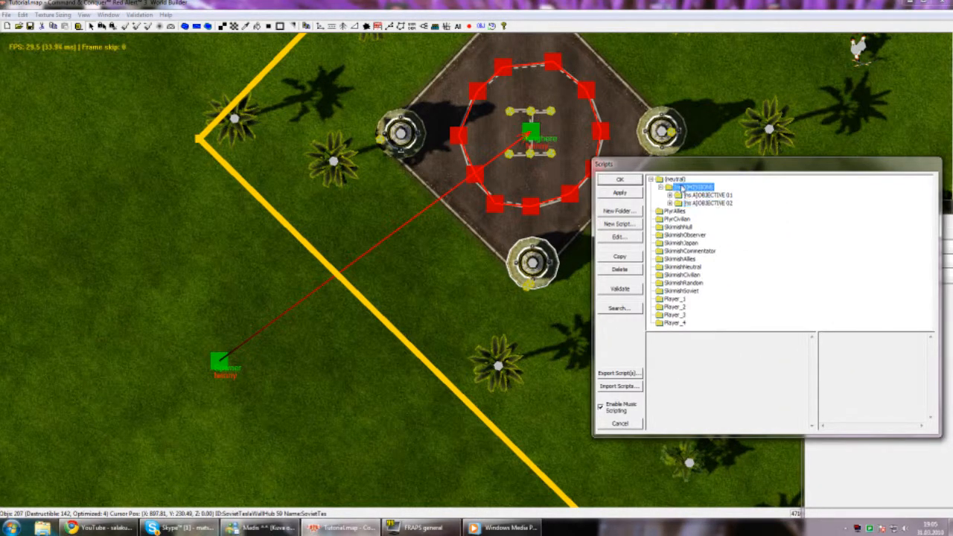
{"action": "left_click", "coordinate": [660, 186]}
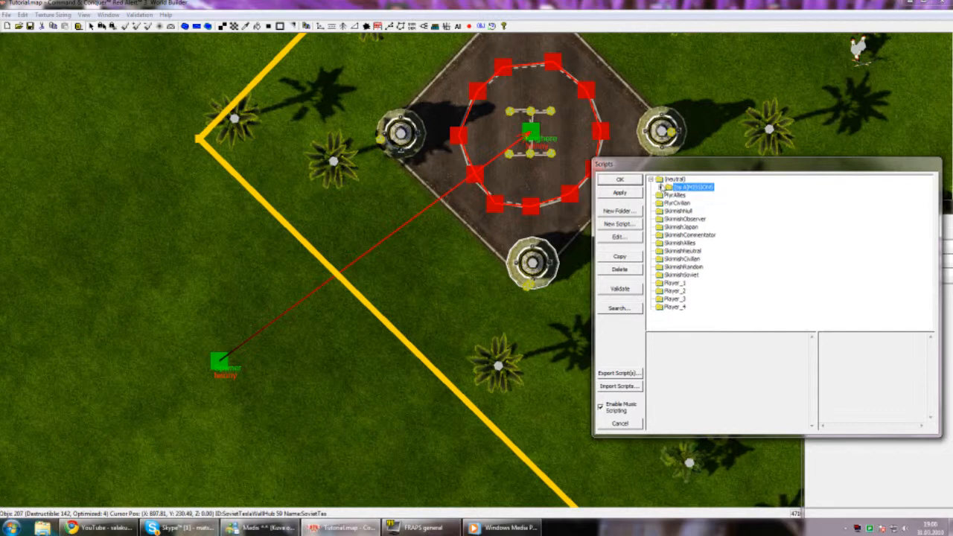
{"action": "left_click", "coordinate": [674, 180]}
{"action": "left_click", "coordinate": [627, 213]}
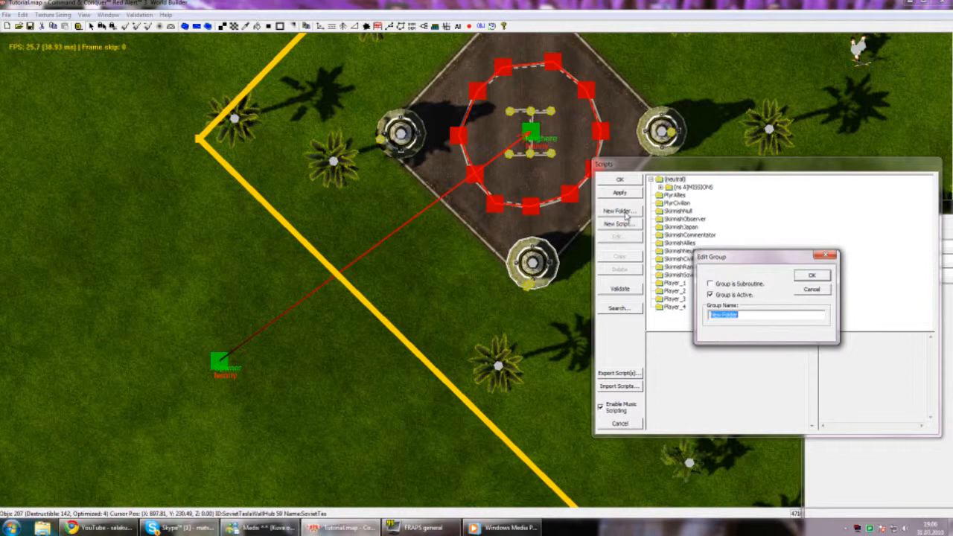
{"action": "type", "text": "CINEMATICS"}
{"action": "key", "text": "Return"}
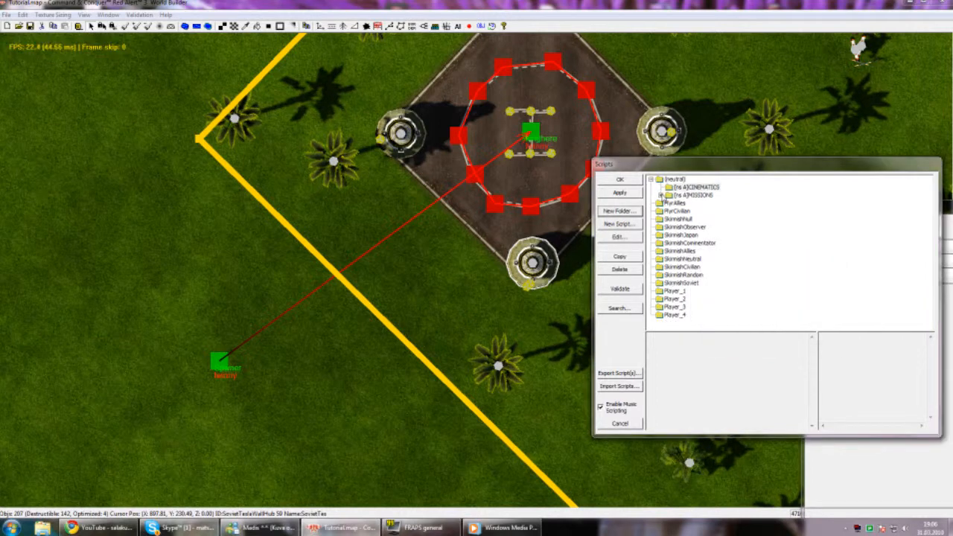
Step: Expand the MISSIONS folder and its OBJECTIVE 02 subfolder, leaving the CINEMATICS group's settings unedited
{"action": "left_click", "coordinate": [660, 195]}
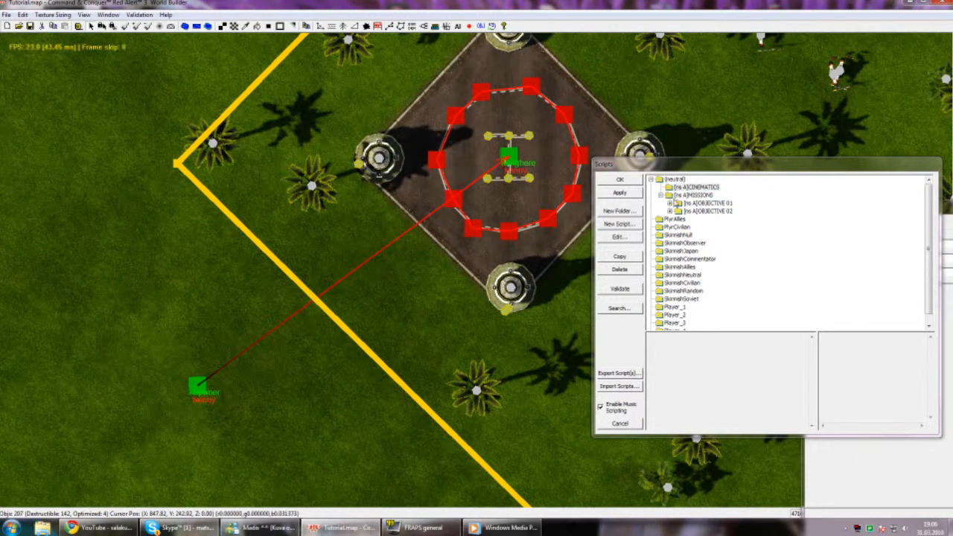
{"action": "left_click", "coordinate": [670, 211]}
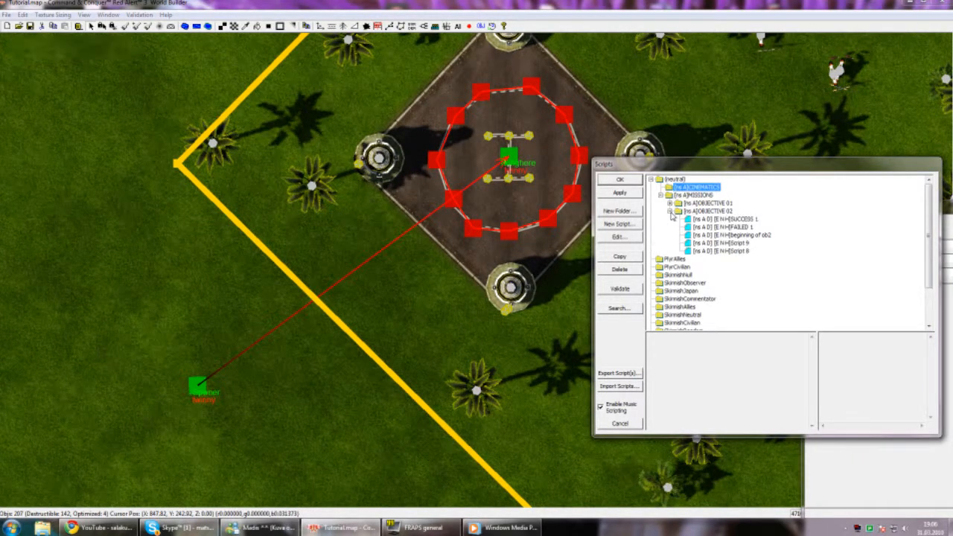
{"action": "double_click", "coordinate": [671, 213]}
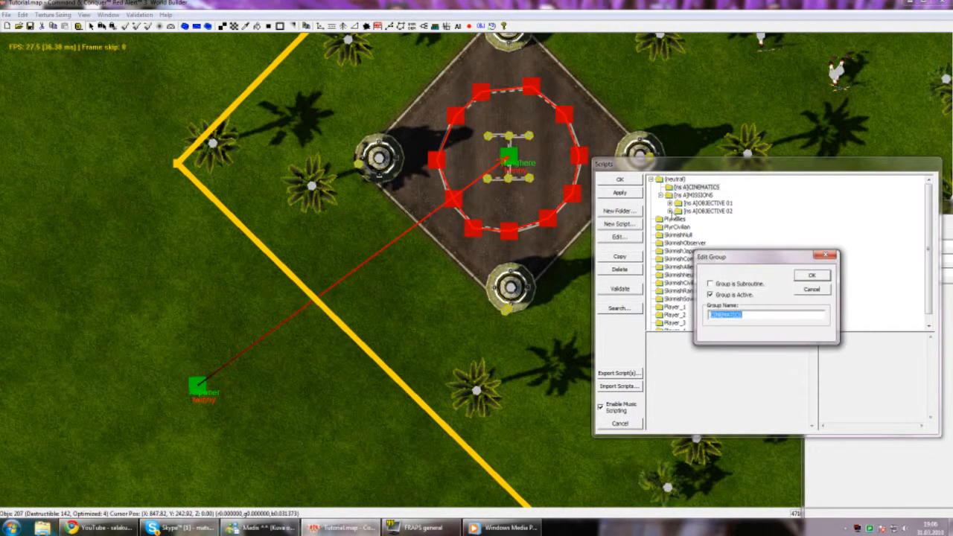
{"action": "left_click", "coordinate": [810, 291]}
{"action": "right_click_drag", "start_coordinate": [523, 179], "coordinate": [504, 225]}
{"action": "middle_click_drag", "start_coordinate": [503, 226], "coordinate": [509, 228]}
{"action": "mouse_move", "coordinate": [509, 228]}
{"action": "right_mouse_down"}
{"action": "mouse_move", "coordinate": [479, 233]}
{"action": "mouse_move", "coordinate": [503, 231]}
{"action": "right_mouse_up"}
{"action": "middle_click_drag", "start_coordinate": [503, 231], "coordinate": [499, 242]}
{"action": "right_click_drag", "start_coordinate": [500, 242], "coordinate": [490, 225]}
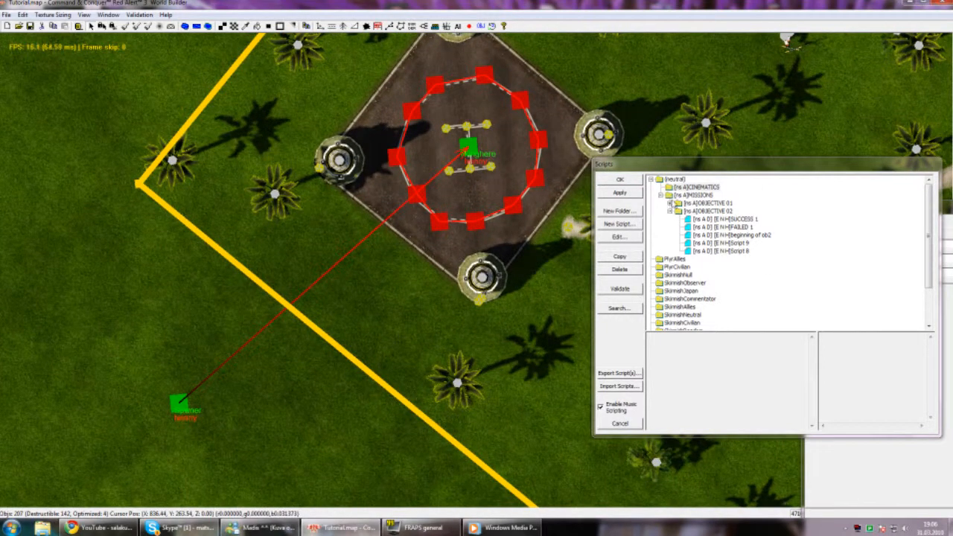
Step: Add the cinematic settings action "Start letterbox mode" to the SUCCESS 1 script's actions for true conditions
{"action": "double_click", "coordinate": [733, 219]}
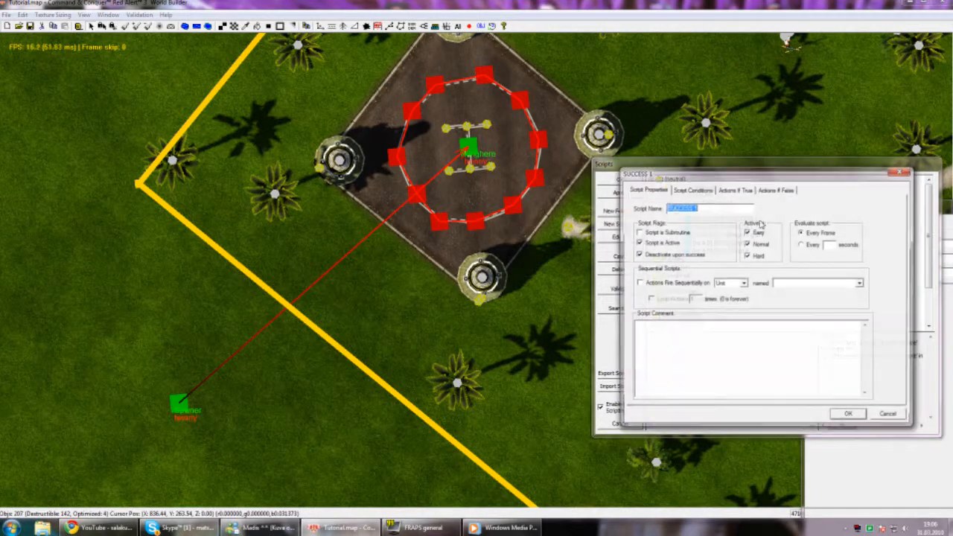
{"action": "left_click", "coordinate": [735, 192]}
{"action": "left_click", "coordinate": [889, 226]}
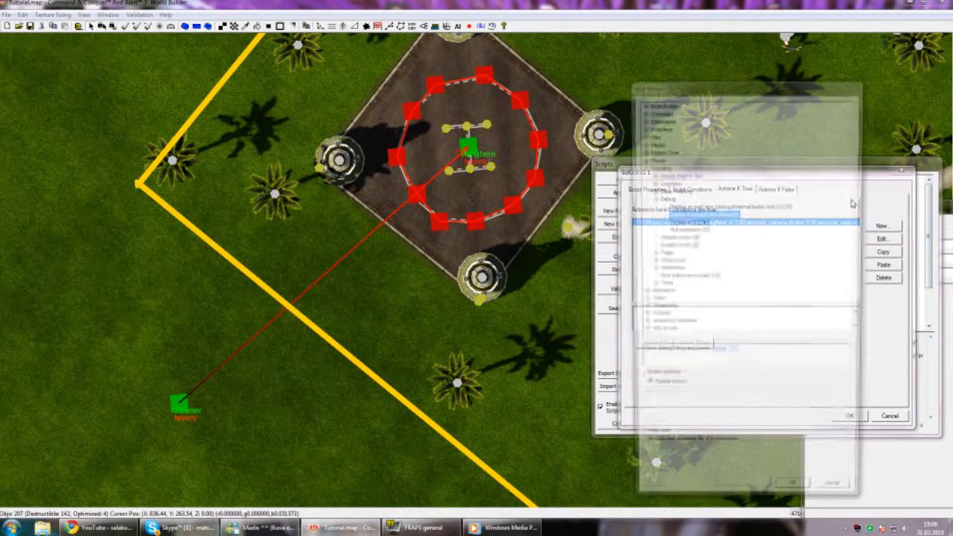
{"action": "left_click", "coordinate": [642, 166]}
{"action": "left_click_drag", "start_coordinate": [680, 91], "coordinate": [506, 134]}
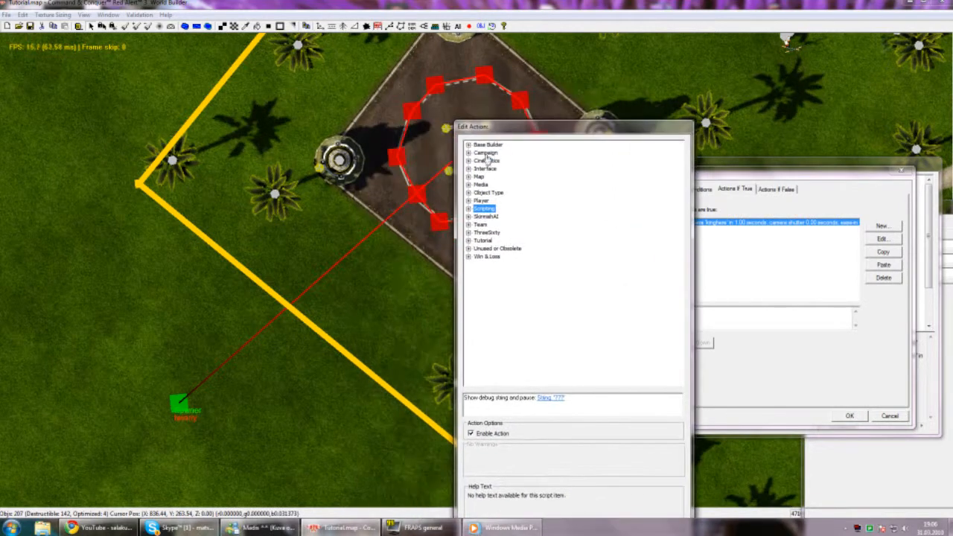
{"action": "left_click", "coordinate": [468, 161]}
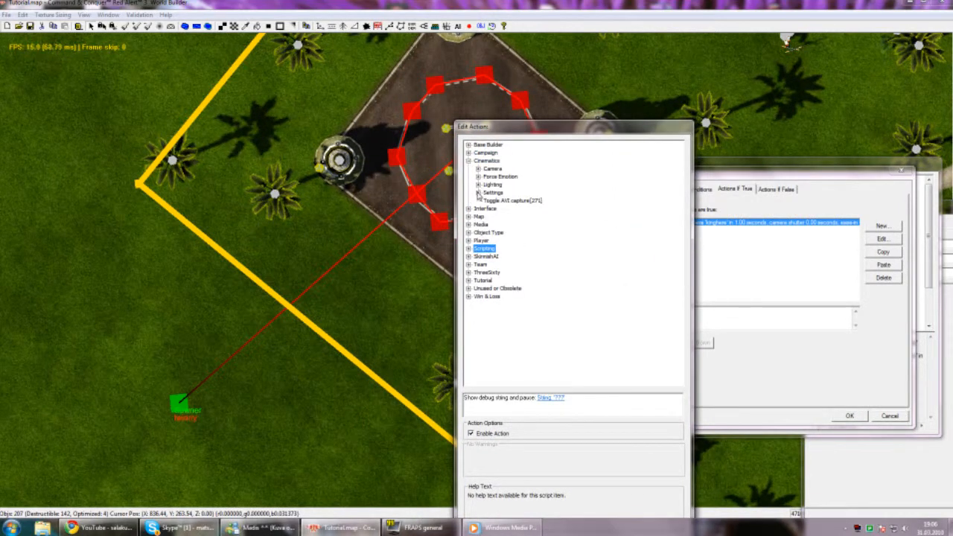
{"action": "left_click", "coordinate": [478, 192]}
{"action": "left_click", "coordinate": [536, 271]}
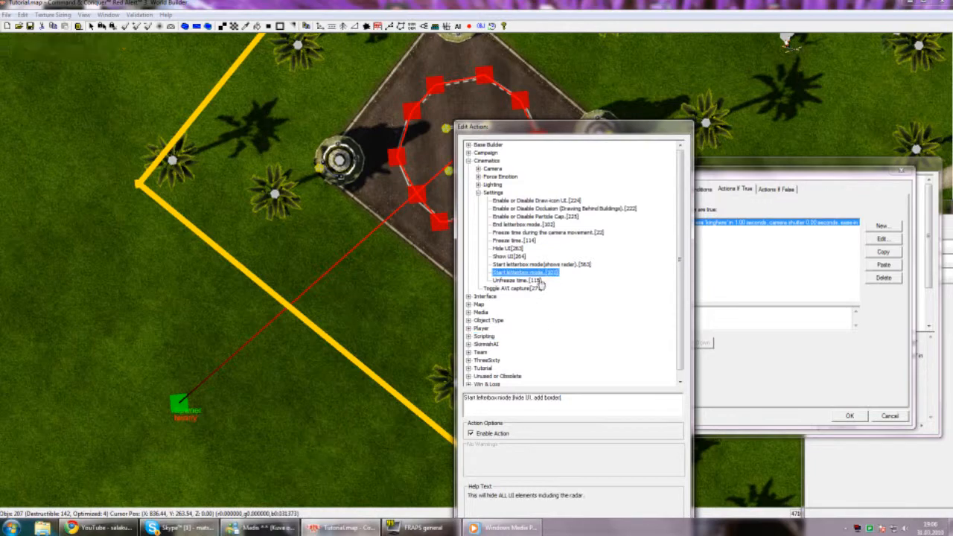
{"action": "left_click_drag", "start_coordinate": [542, 128], "coordinate": [546, 95]}
{"action": "key", "text": "Return"}
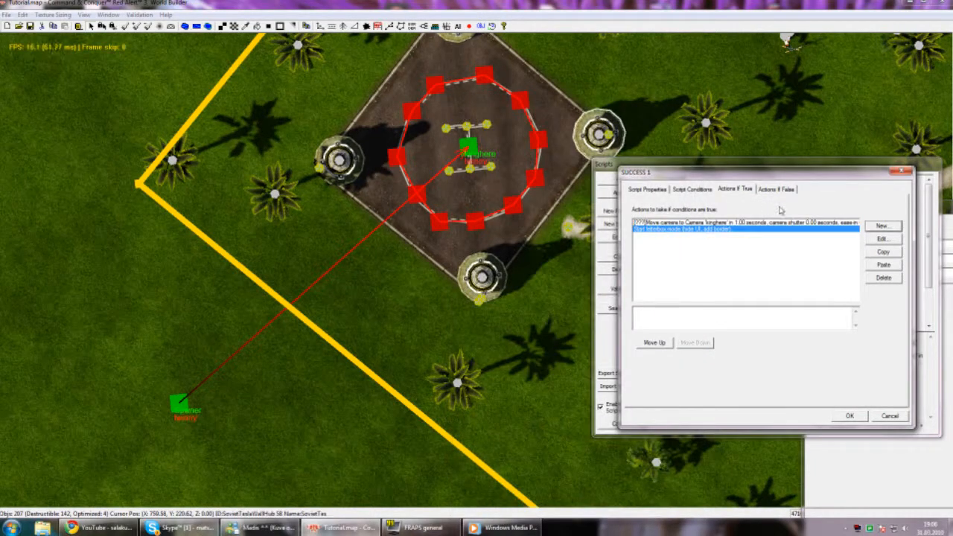
Step: Start another action for true conditions in the SUCCESS 1 script, using the objectives action "Link mission objective to object"
{"action": "left_click", "coordinate": [898, 227]}
{"action": "left_click", "coordinate": [642, 165]}
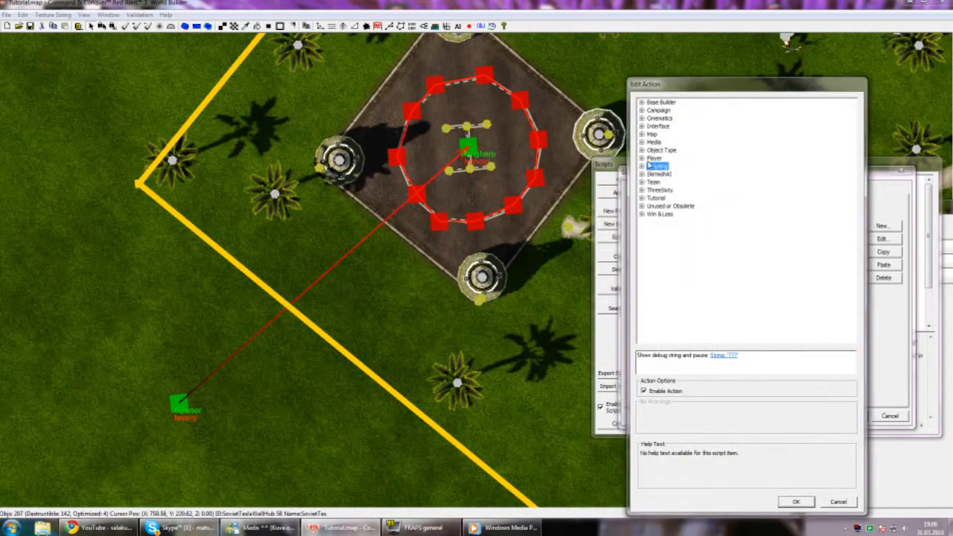
{"action": "left_click", "coordinate": [642, 134]}
{"action": "left_click", "coordinate": [642, 126]}
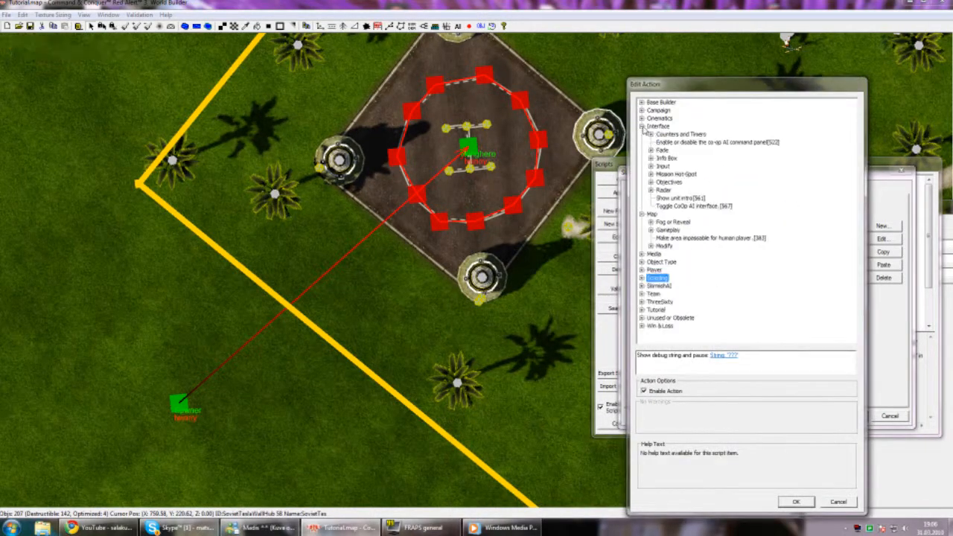
{"action": "left_click", "coordinate": [642, 214]}
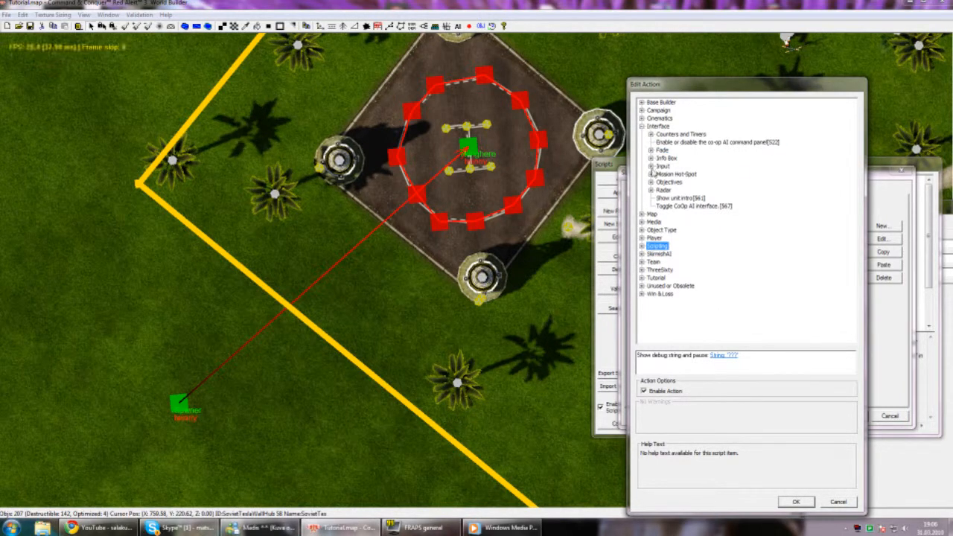
{"action": "left_click", "coordinate": [651, 182]}
{"action": "left_click", "coordinate": [743, 199]}
Step: Link mission objective OBJ02 to the object king with the value false in the SUCCESS 1 action
{"action": "left_click", "coordinate": [694, 355]}
{"action": "key", "text": "Return"}
{"action": "left_click", "coordinate": [745, 356]}
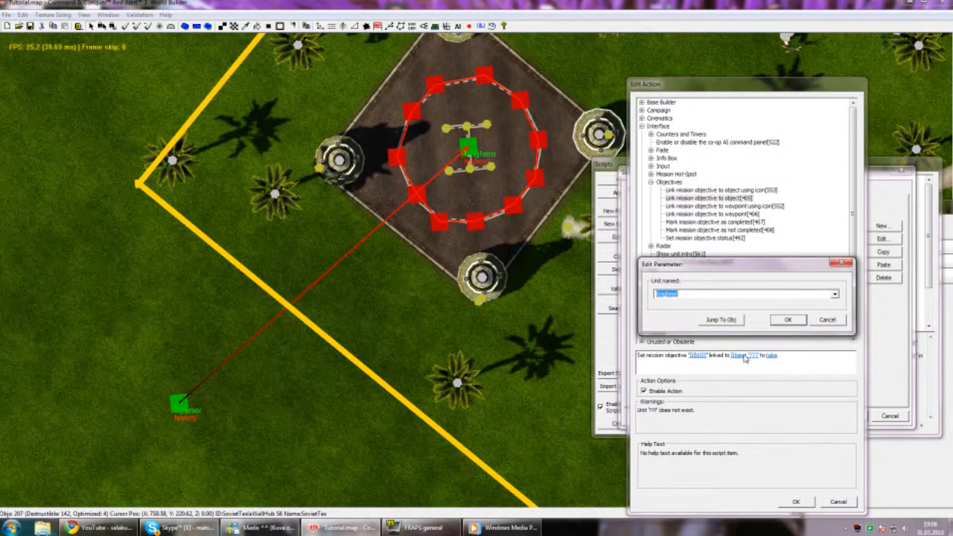
{"action": "left_click", "coordinate": [699, 354]}
{"action": "left_click", "coordinate": [790, 319]}
{"action": "left_click", "coordinate": [774, 355]}
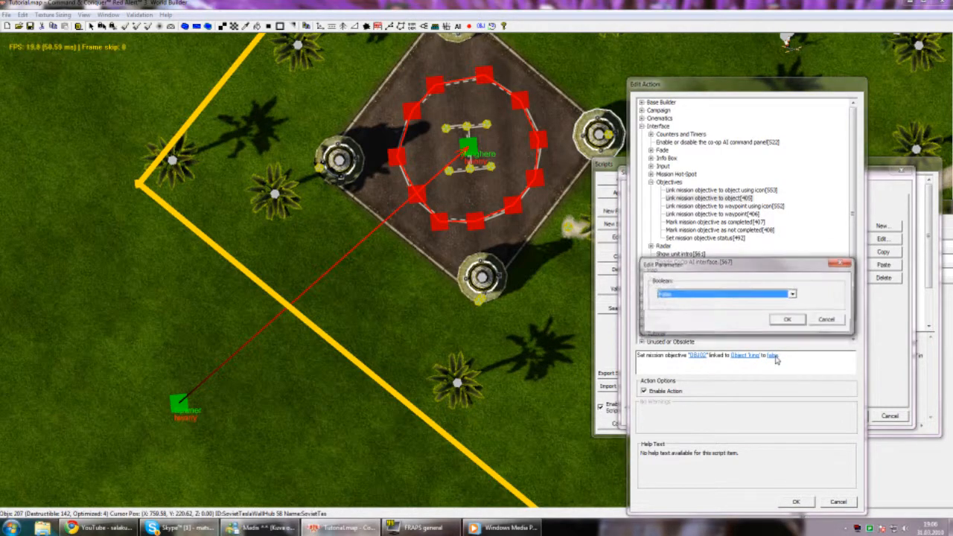
{"action": "key", "text": "Return"}
{"action": "key", "text": "Return"}
Step: Duplicate the objective link action and change the copy to link OBJ03 to waypoint kinghere with the value false
{"action": "left_click", "coordinate": [887, 254]}
{"action": "left_click", "coordinate": [886, 265]}
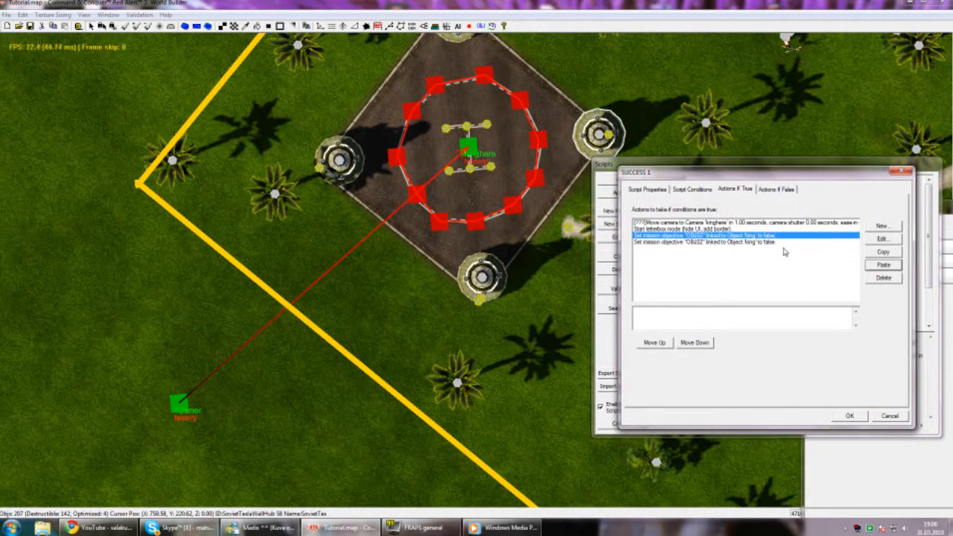
{"action": "left_click", "coordinate": [777, 243]}
{"action": "double_click", "coordinate": [777, 242]}
{"action": "left_click", "coordinate": [737, 198]}
{"action": "left_click", "coordinate": [695, 355]}
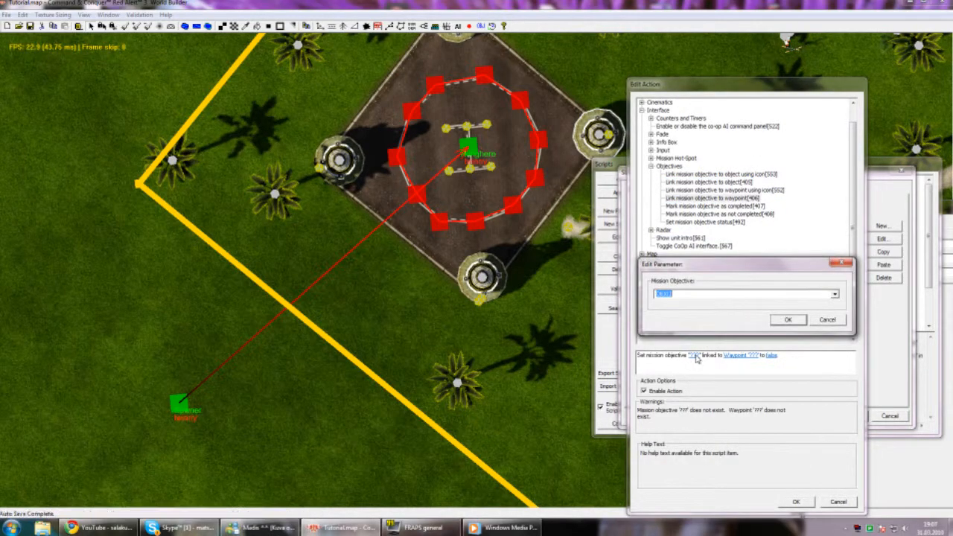
{"action": "key", "text": "Return"}
{"action": "left_click", "coordinate": [742, 356]}
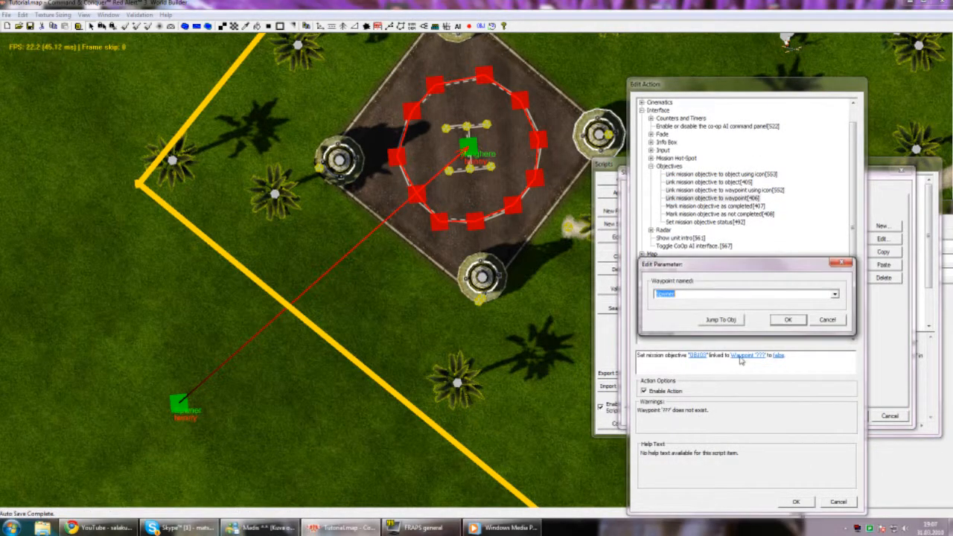
{"action": "key", "text": "Return"}
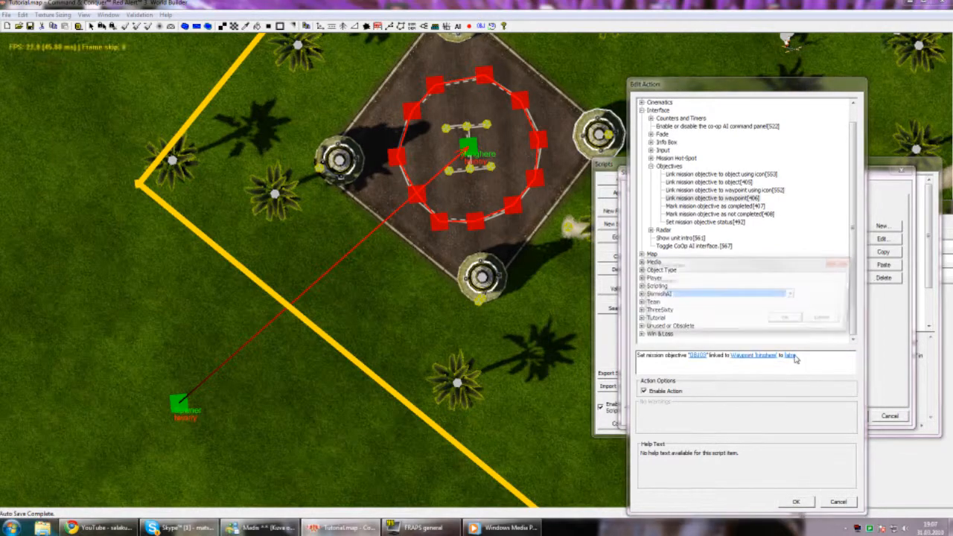
{"action": "key", "text": "Return"}
{"action": "key", "text": "Return"}
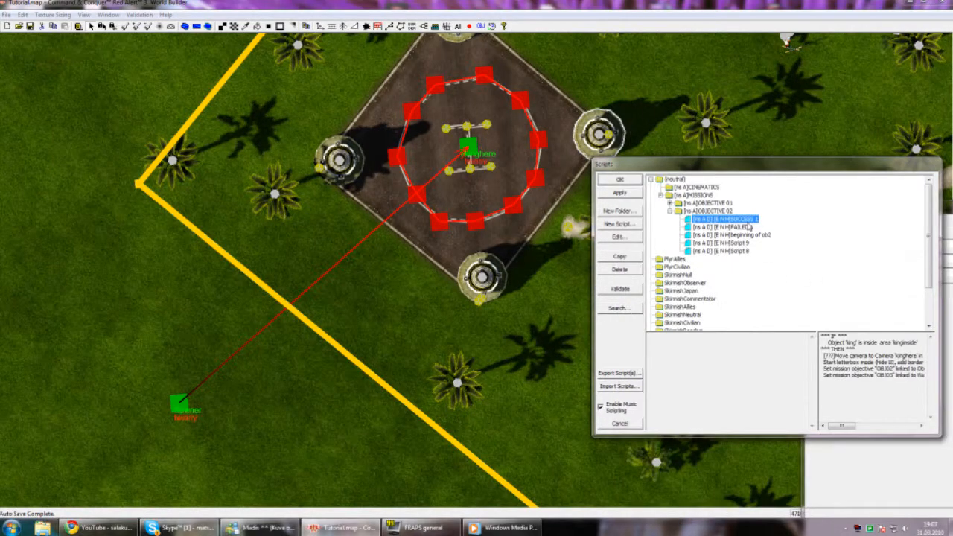
Step: Reopen the SUCCESS 1 script, duplicate its last true action, and change the copy to "Mark mission objective as completed" for OBJ02
{"action": "double_click", "coordinate": [747, 221]}
{"action": "left_click", "coordinate": [770, 189]}
{"action": "left_click", "coordinate": [736, 191]}
{"action": "left_click", "coordinate": [798, 242]}
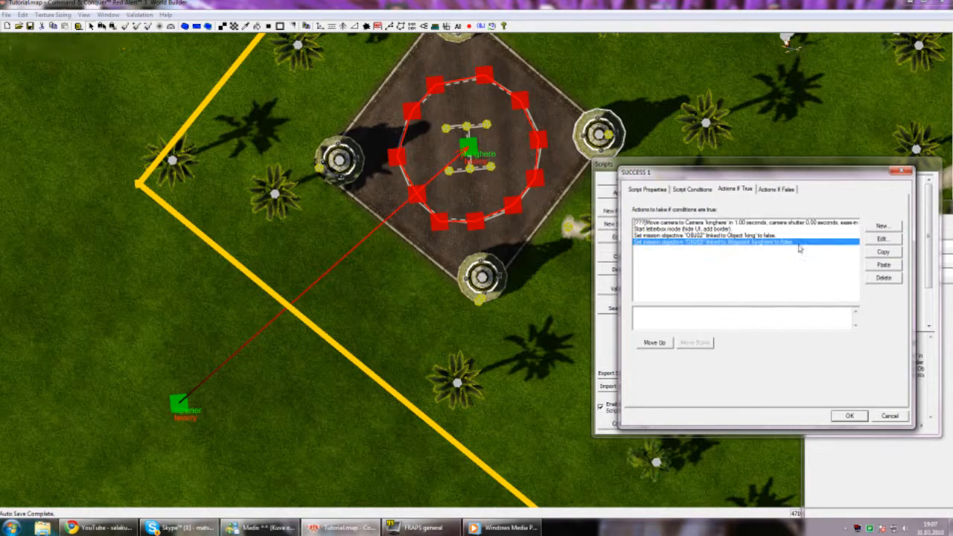
{"action": "double_click", "coordinate": [792, 249]}
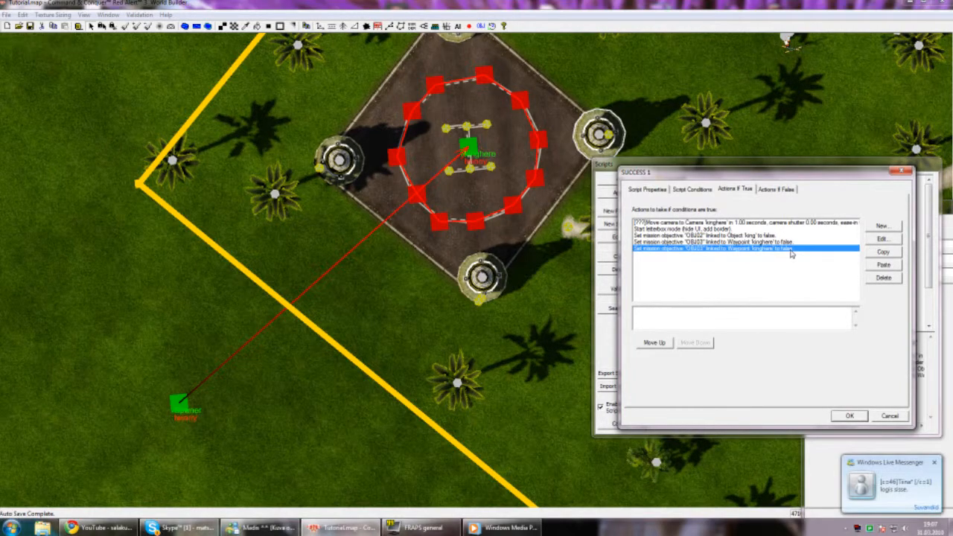
{"action": "left_click", "coordinate": [743, 207]}
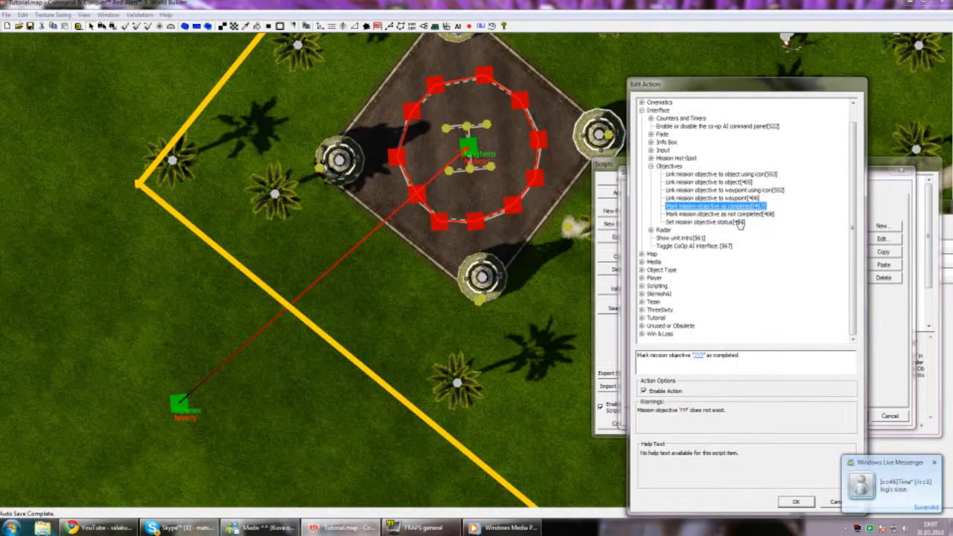
{"action": "left_click", "coordinate": [697, 356]}
{"action": "key", "text": "Return"}
{"action": "key", "text": "Return"}
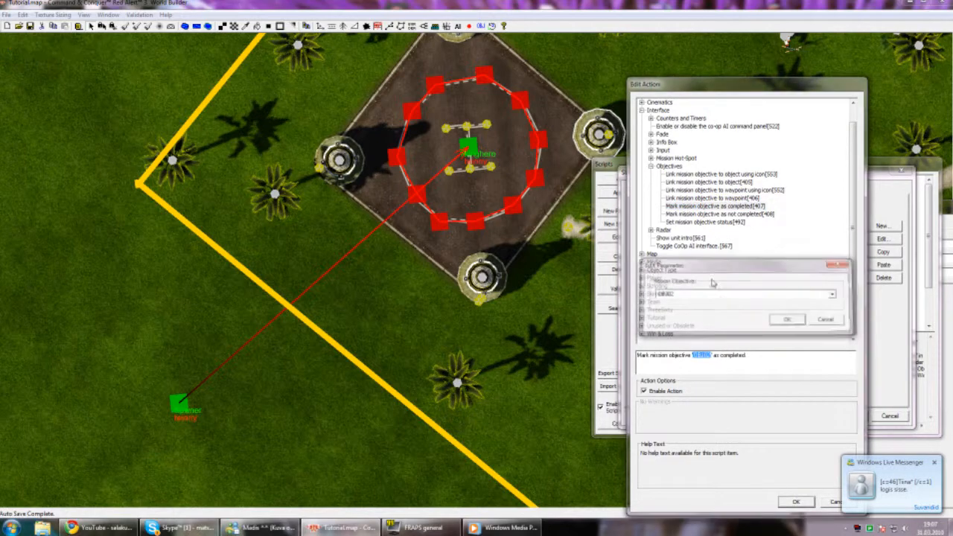
Step: Duplicate the completion action and change the copy to "Set mission objective status" with OBJ02 set to Completed
{"action": "left_click", "coordinate": [883, 251]}
{"action": "left_click", "coordinate": [883, 265]}
{"action": "double_click", "coordinate": [741, 257]}
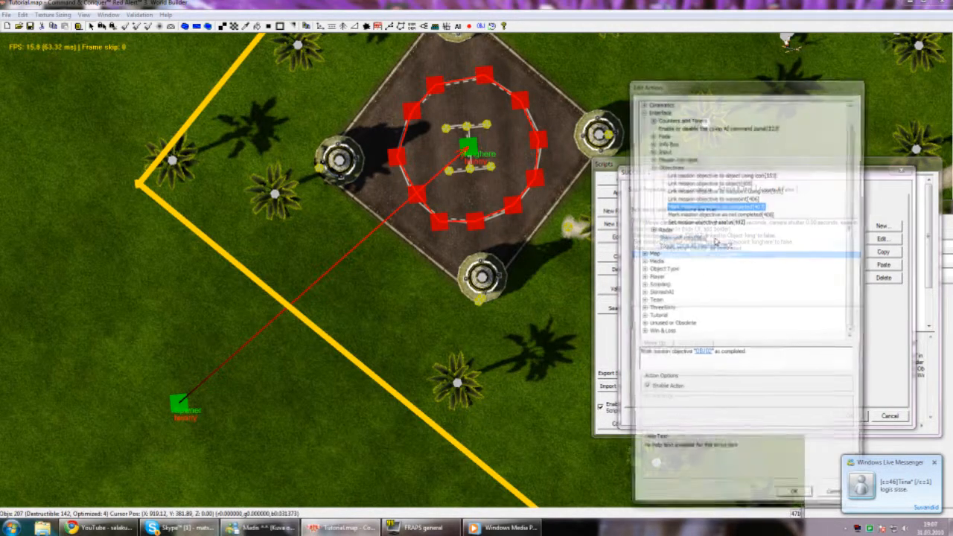
{"action": "left_click", "coordinate": [703, 222]}
{"action": "left_click", "coordinate": [718, 356]}
{"action": "key", "text": "Return"}
{"action": "left_click", "coordinate": [744, 356]}
{"action": "key", "text": "Return"}
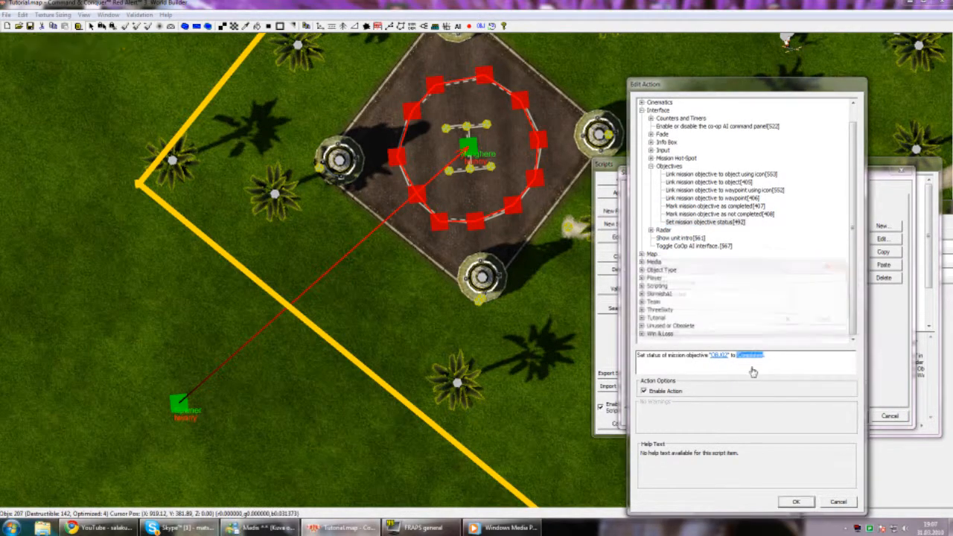
{"action": "key", "text": "Return"}
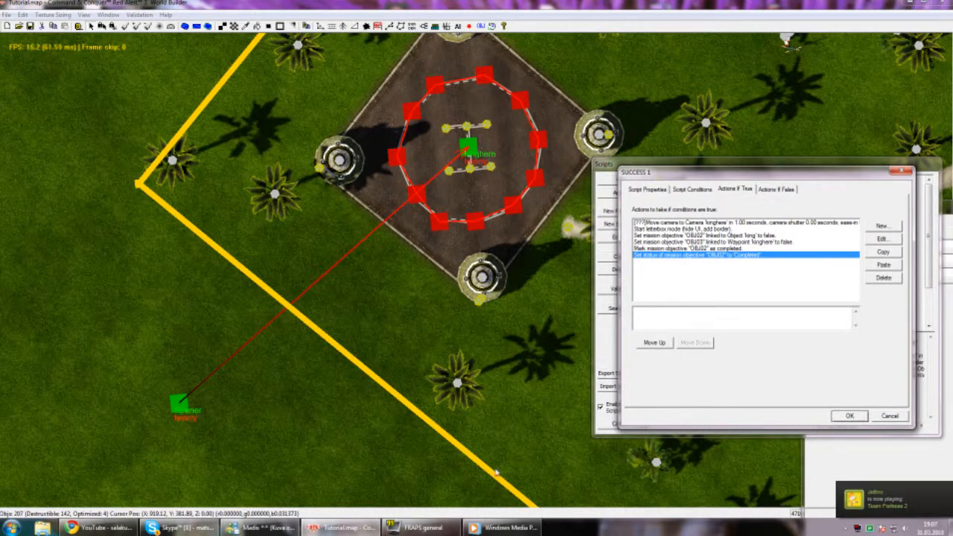
Step: Switch to Windows Media Player, skip forward several tracks, and return to World Builder
{"action": "left_click", "coordinate": [501, 528]}
{"action": "left_click", "coordinate": [555, 340]}
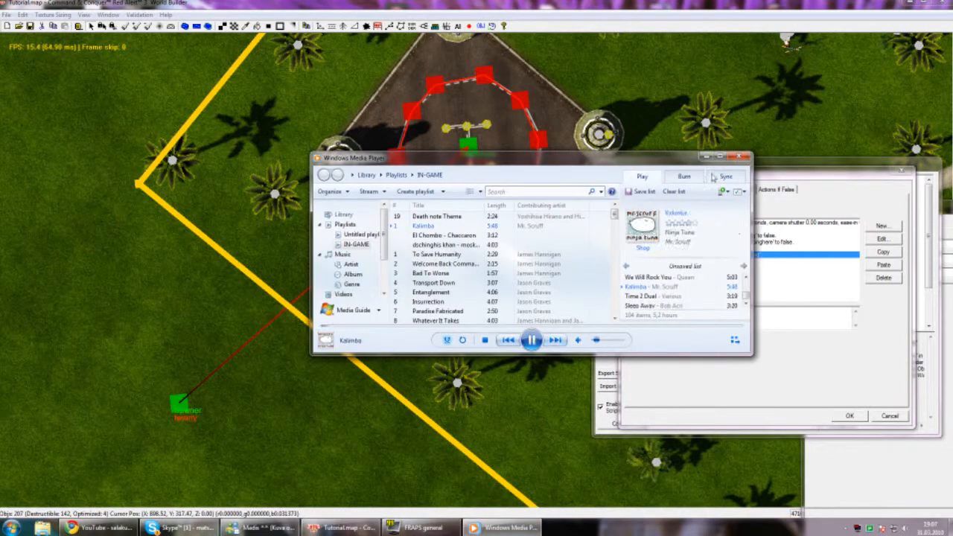
{"action": "left_click", "coordinate": [558, 340]}
{"action": "left_click", "coordinate": [557, 341]}
{"action": "left_click", "coordinate": [557, 340]}
{"action": "left_click", "coordinate": [558, 340]}
{"action": "left_click", "coordinate": [704, 156]}
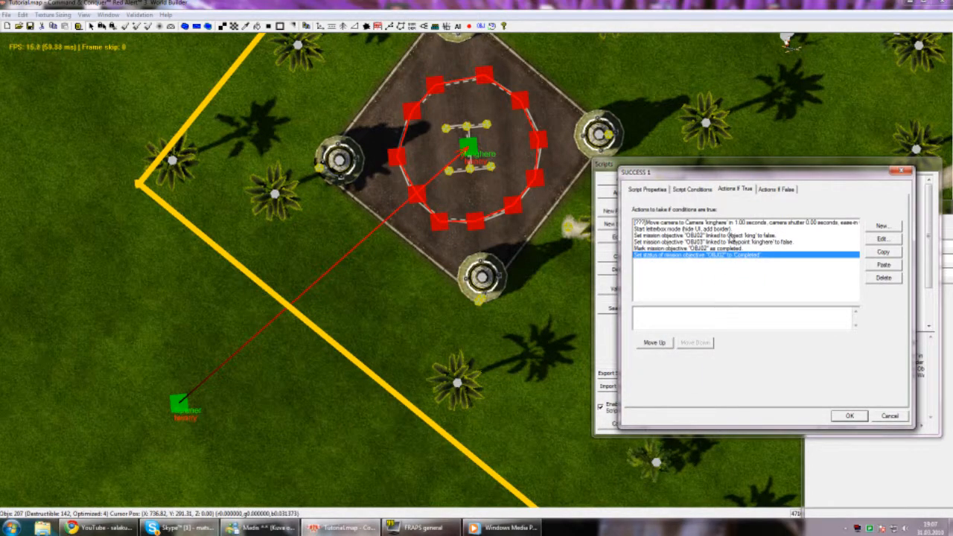
Step: Accept the edited actions of the SUCCESS 1 script
{"action": "left_click", "coordinate": [847, 415]}
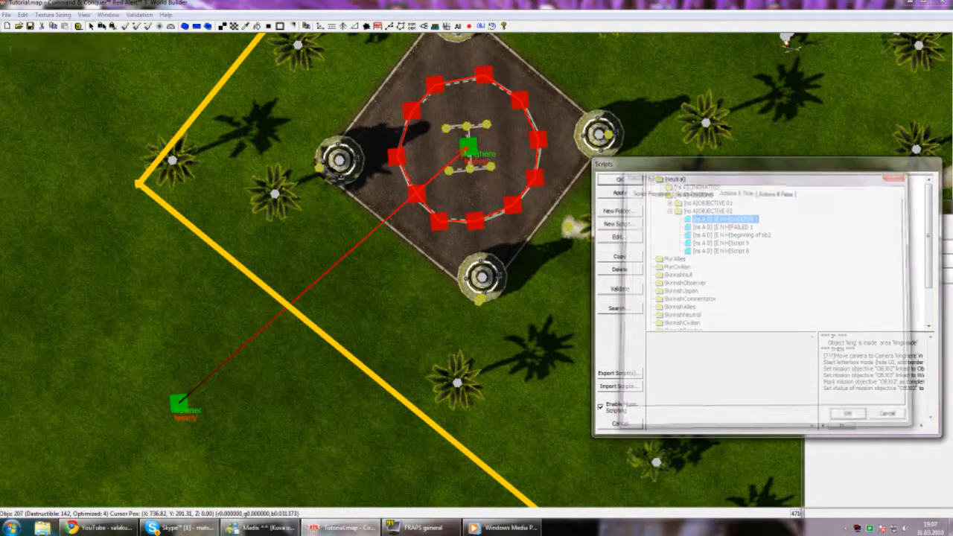
{"action": "left_click", "coordinate": [182, 527]}
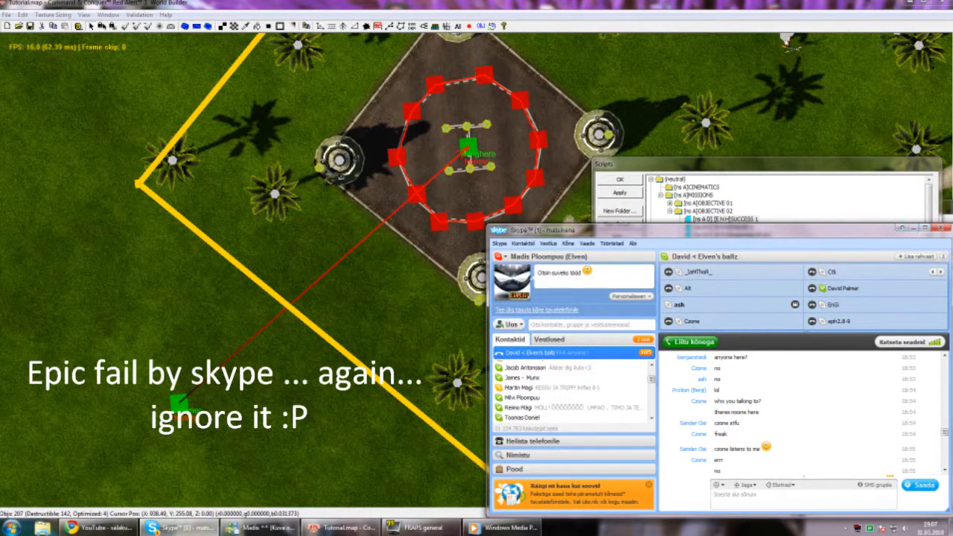
{"action": "left_click", "coordinate": [914, 229]}
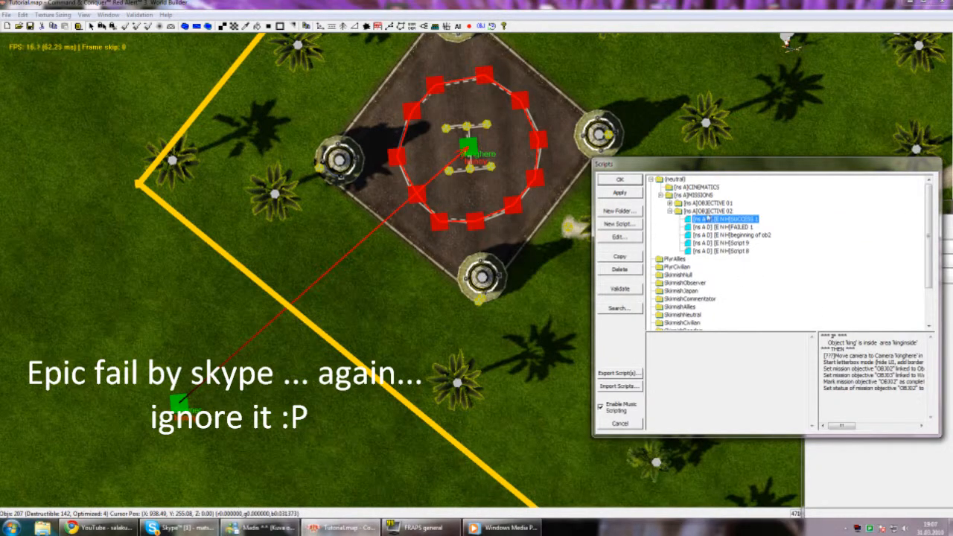
Step: Reopen the SUCCESS 1 script and start a new action for true conditions using the flags action "Set flag to value"
{"action": "right_click_drag", "start_coordinate": [579, 110], "coordinate": [554, 149]}
{"action": "left_click", "coordinate": [730, 170]}
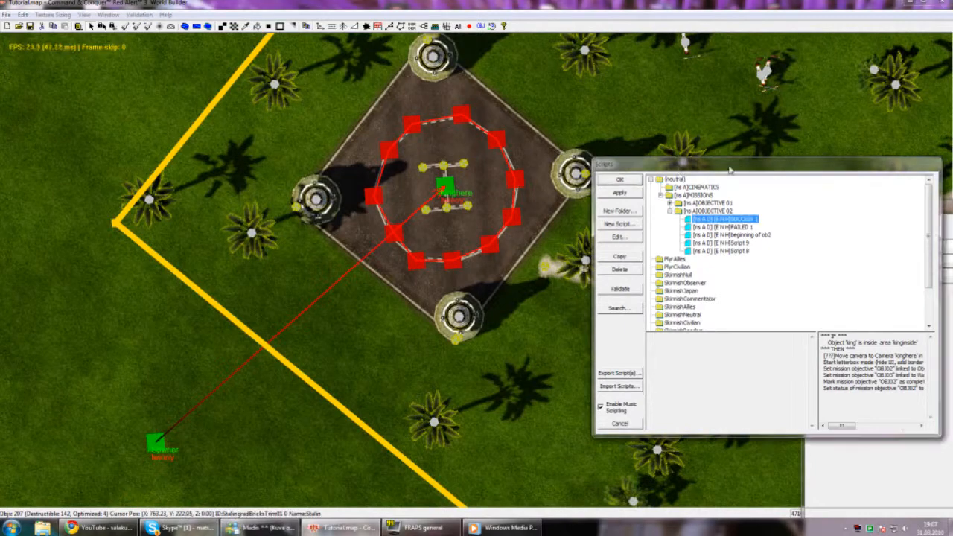
{"action": "left_click_drag", "start_coordinate": [729, 170], "coordinate": [813, 178]}
{"action": "right_click_drag", "start_coordinate": [681, 126], "coordinate": [713, 133]}
{"action": "left_click", "coordinate": [803, 227]}
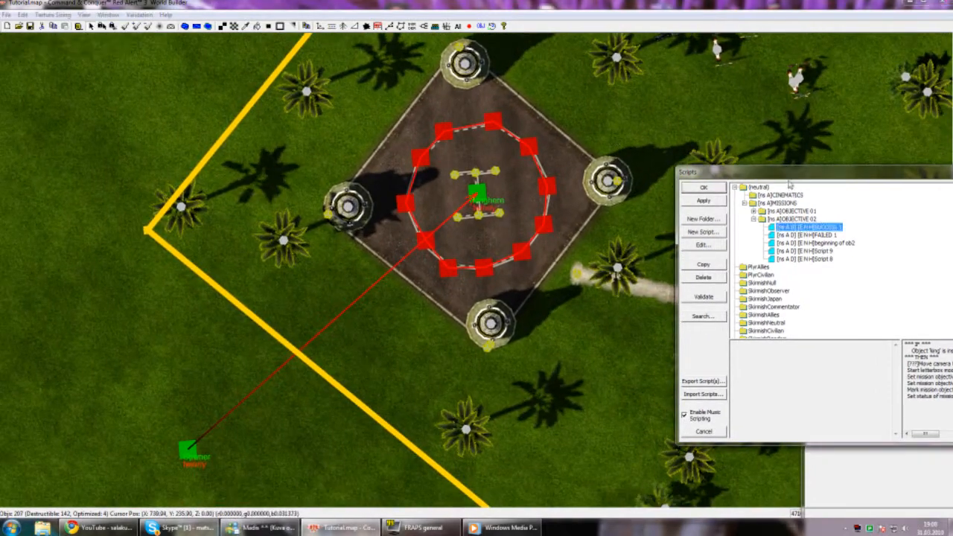
{"action": "double_click", "coordinate": [785, 232]}
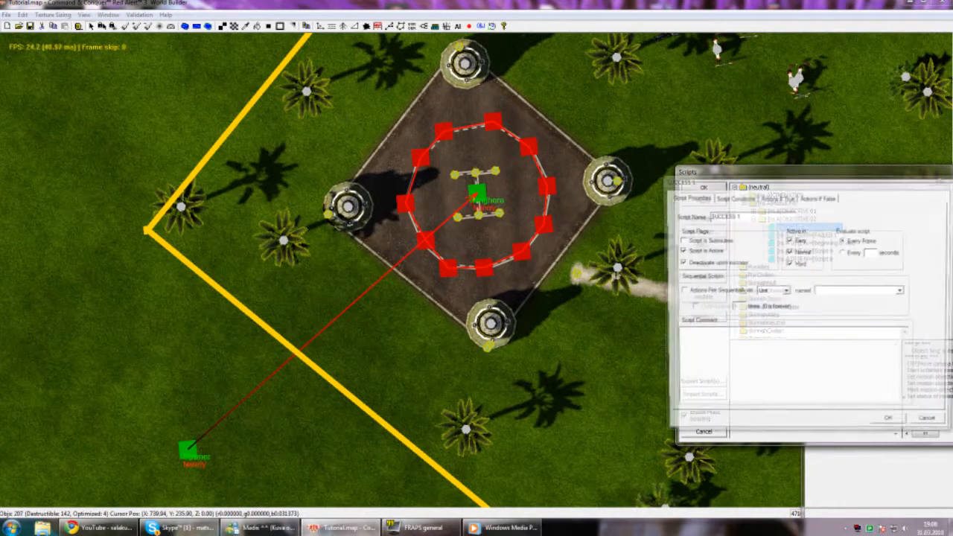
{"action": "left_click", "coordinate": [777, 196]}
{"action": "double_click", "coordinate": [823, 234]}
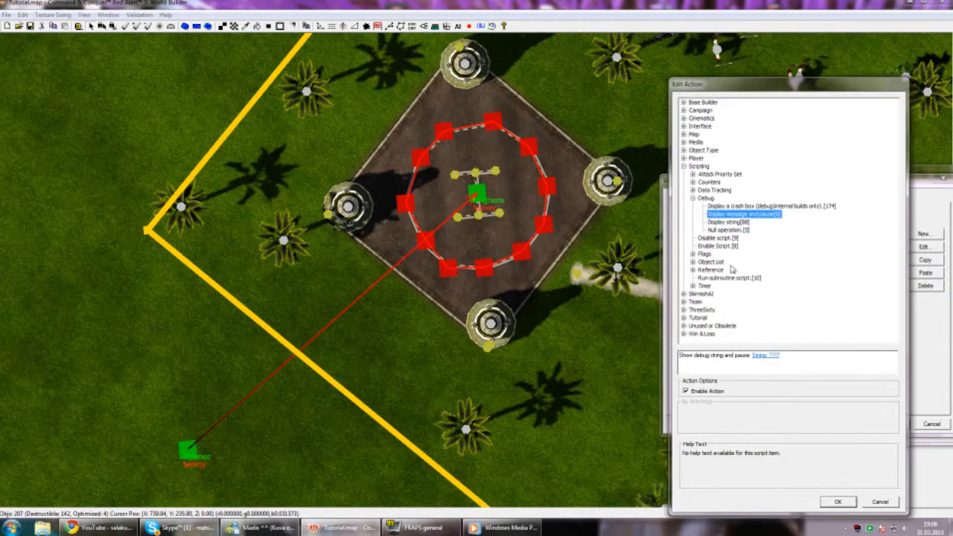
{"action": "left_click", "coordinate": [694, 255]}
{"action": "left_click", "coordinate": [726, 270]}
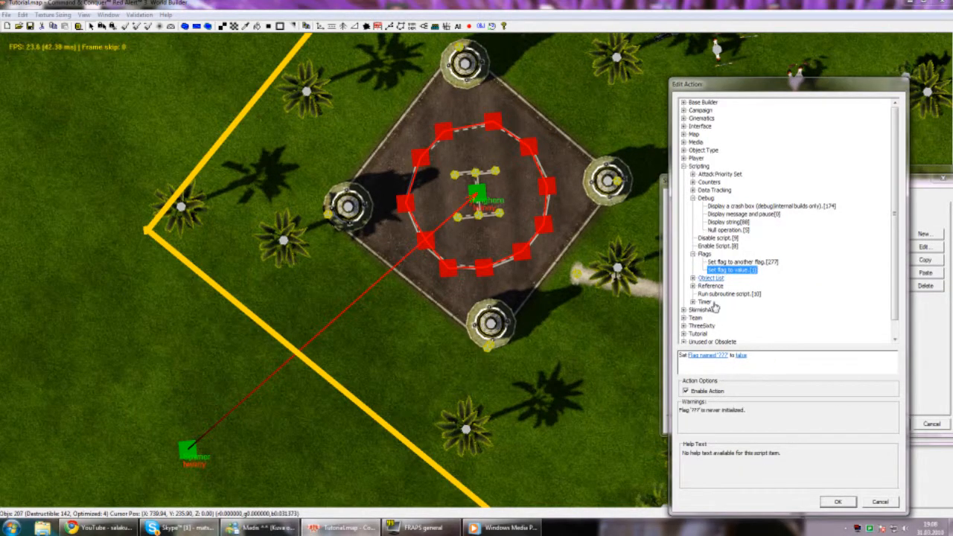
Step: Name the action's flag finals, set its value to true, and accept the SUCCESS 1 script
{"action": "left_click", "coordinate": [709, 356]}
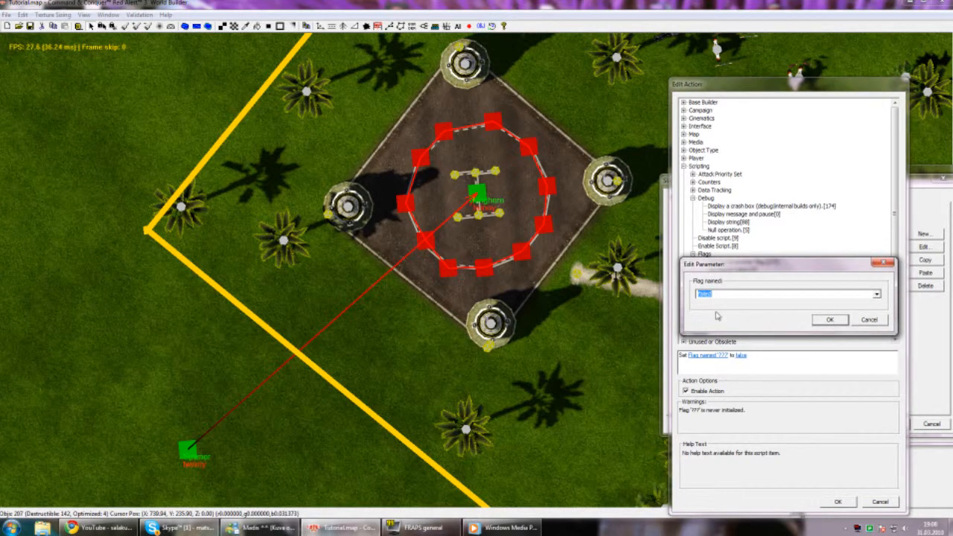
{"action": "type", "text": "finals"}
{"action": "key", "text": "Return"}
{"action": "left_click", "coordinate": [745, 356]}
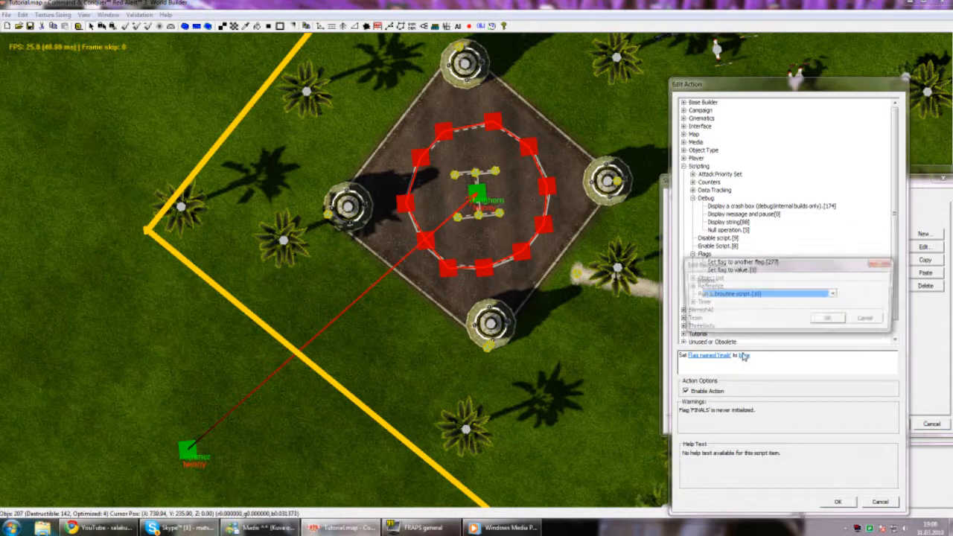
{"action": "key", "text": "Return"}
{"action": "key", "text": "Return"}
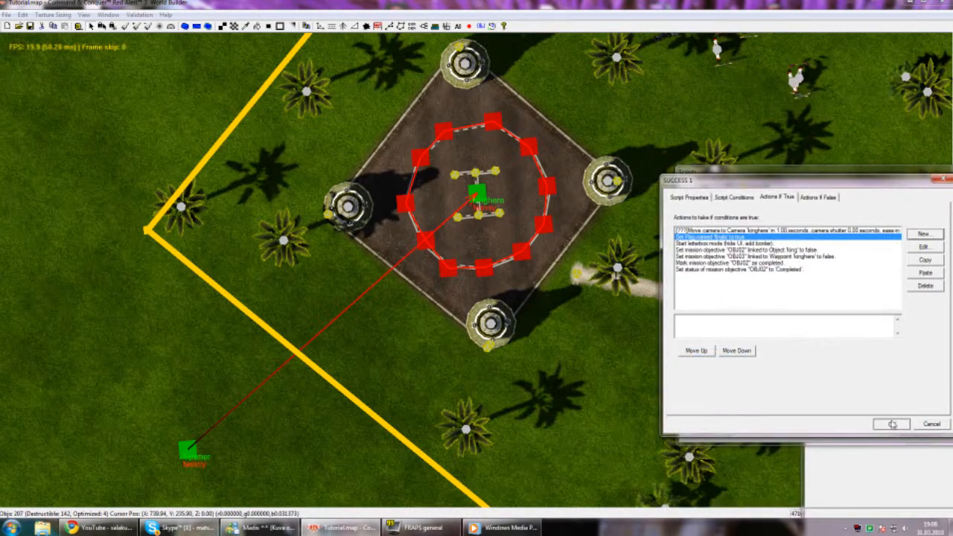
{"action": "left_click", "coordinate": [893, 423]}
Step: Collapse the OBJECTIVE 02 folder, create a new script in the CINEMATICS folder, and show its conditions
{"action": "left_click", "coordinate": [754, 220]}
{"action": "left_click", "coordinate": [767, 196]}
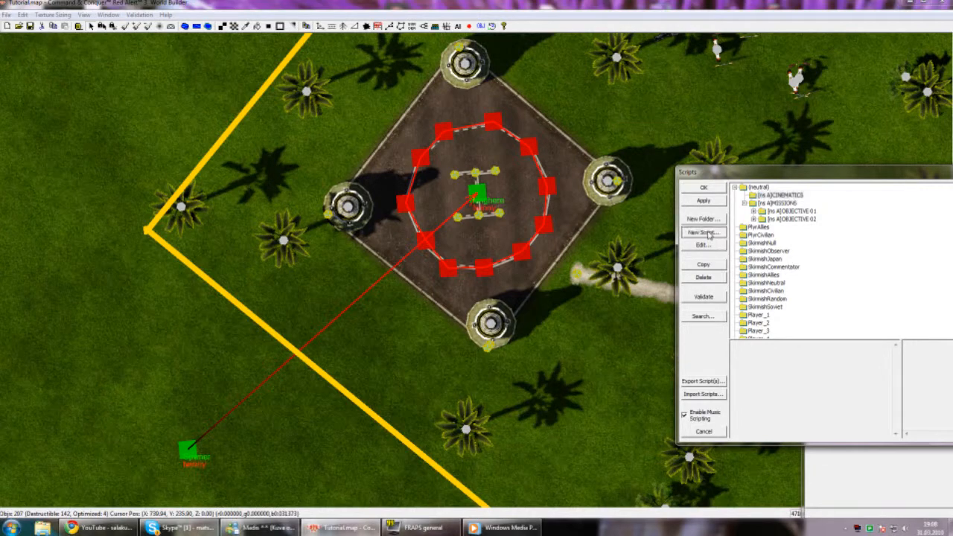
{"action": "left_click", "coordinate": [708, 233]}
{"action": "left_click", "coordinate": [730, 198]}
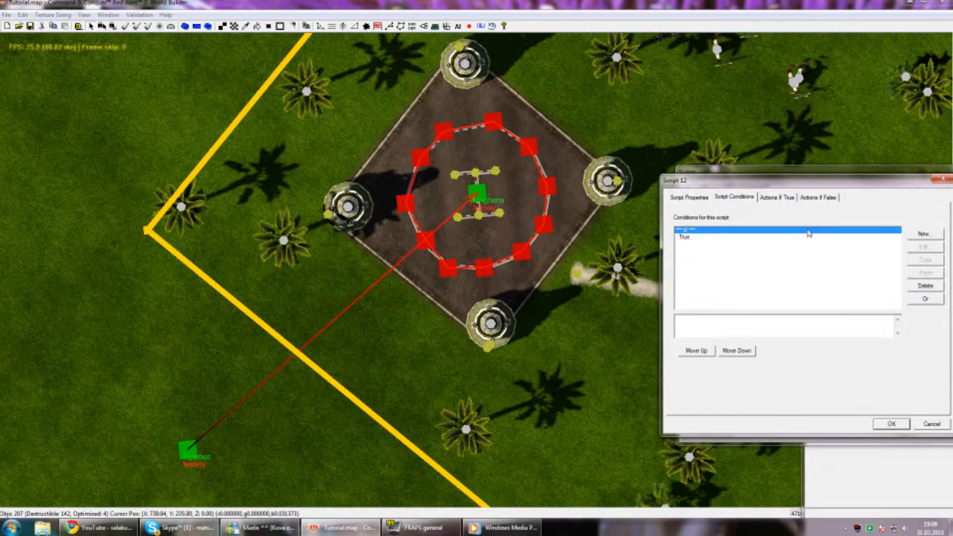
Step: Replace the new script's default True condition with a flag condition, choosing its flag and value
{"action": "double_click", "coordinate": [775, 237]}
{"action": "left_click", "coordinate": [734, 221]}
{"action": "left_click", "coordinate": [706, 356]}
{"action": "key", "text": "Down"}
{"action": "key", "text": "Return"}
{"action": "left_click", "coordinate": [734, 356]}
{"action": "key", "text": "Down"}
{"action": "key", "text": "Return"}
{"action": "key", "text": "Return"}
Step: Replace the new script's null operation for true conditions with the object spawn action "Spawn a named object on a team at a waypoint"
{"action": "left_click", "coordinate": [777, 198]}
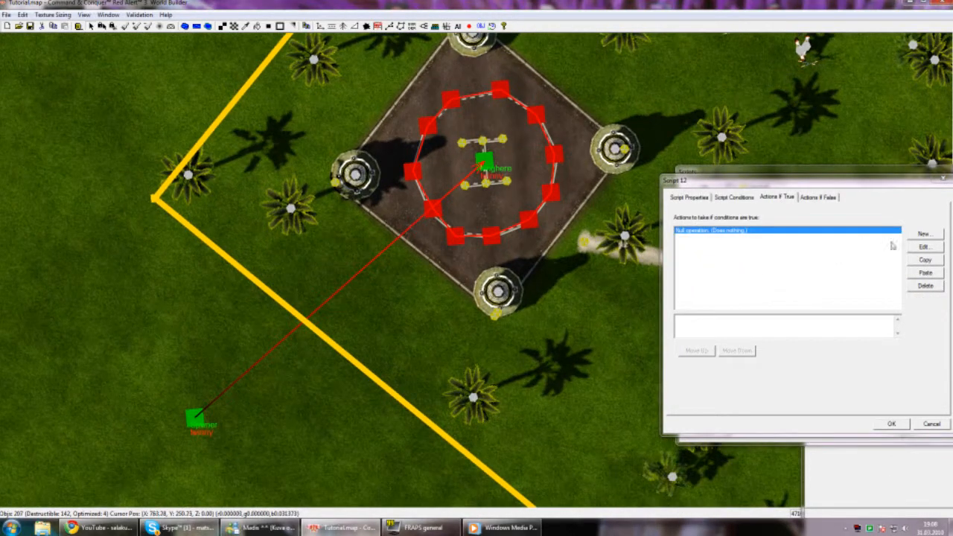
{"action": "left_click", "coordinate": [924, 247]}
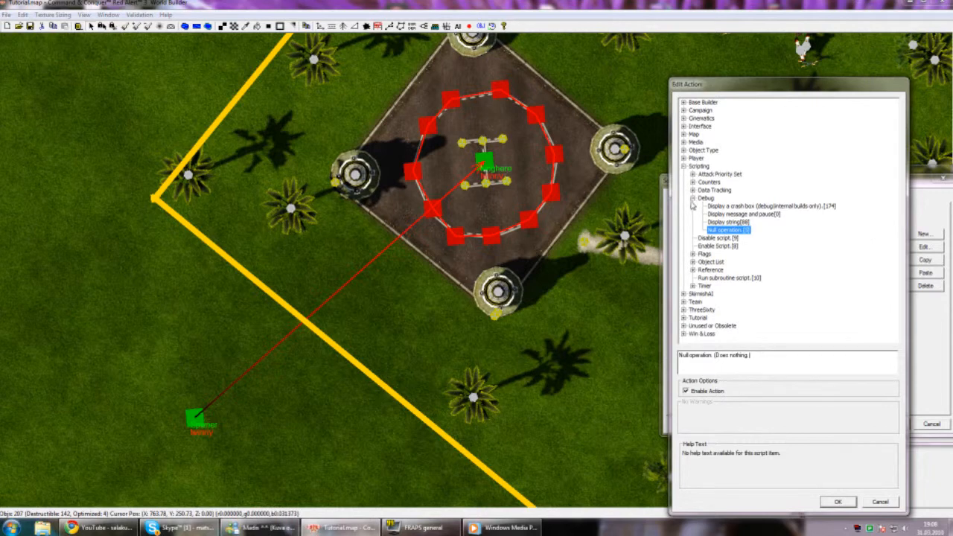
{"action": "left_click", "coordinate": [684, 167]}
{"action": "right_click_drag", "start_coordinate": [628, 198], "coordinate": [616, 226]}
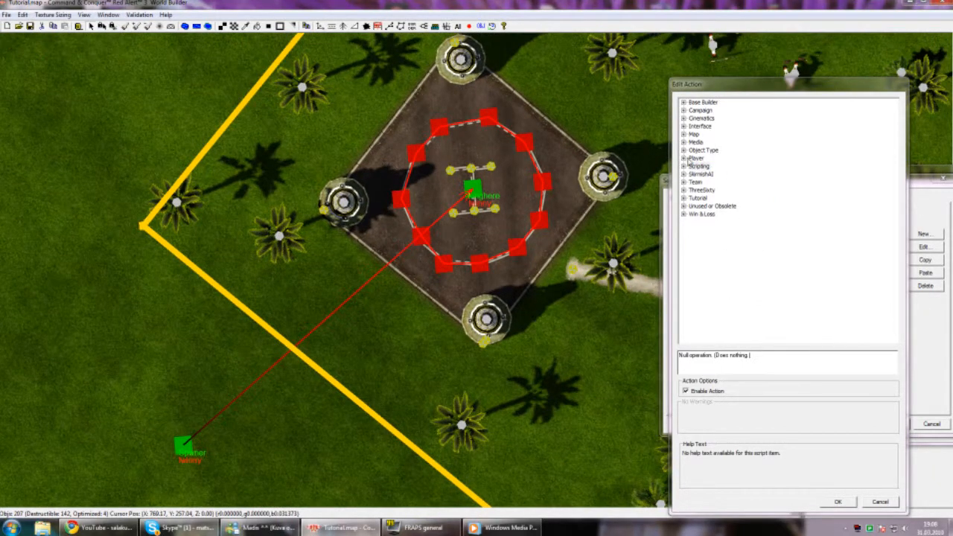
{"action": "left_click", "coordinate": [683, 149]}
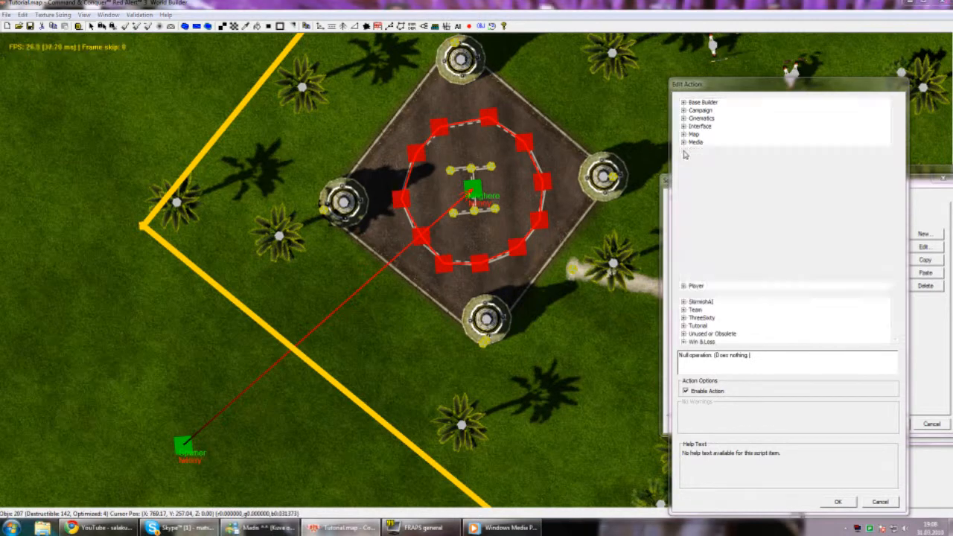
{"action": "left_click", "coordinate": [692, 270]}
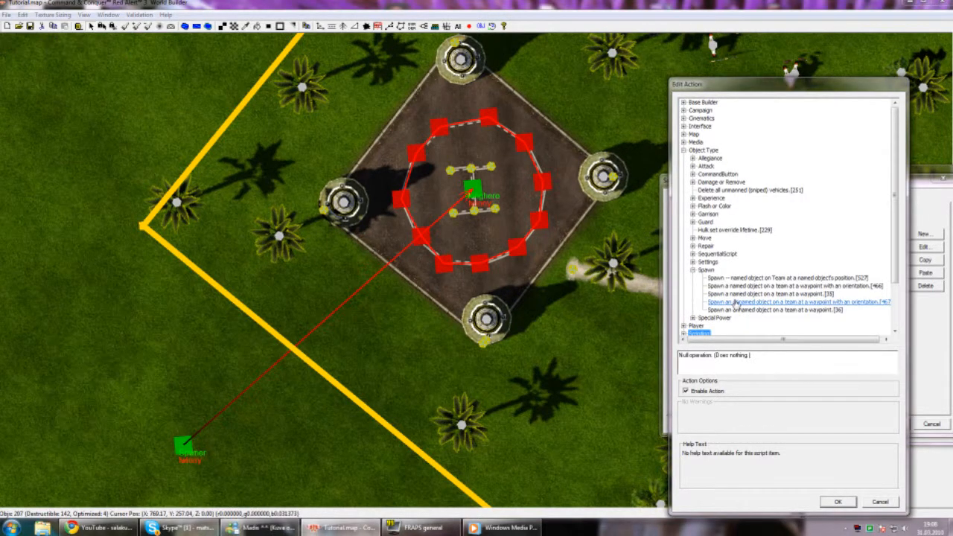
{"action": "left_click", "coordinate": [737, 295]}
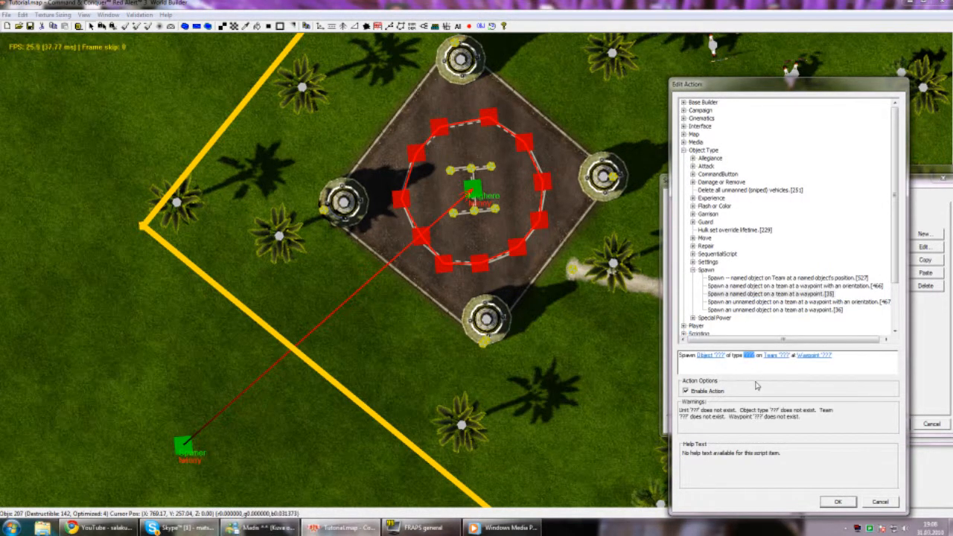
Step: Name the spawned object heli and set its type to AlliedMarine1 from the Allies campaign units
{"action": "left_click", "coordinate": [712, 356]}
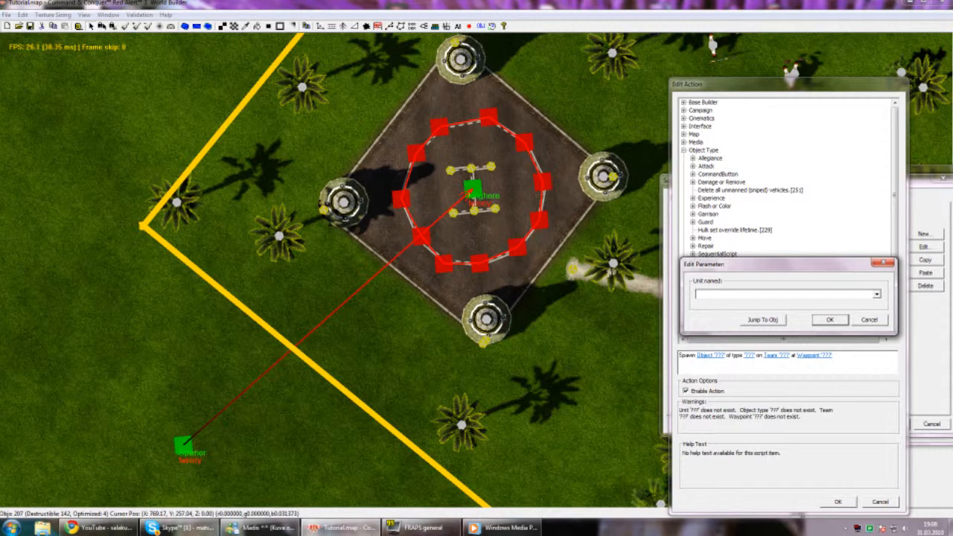
{"action": "key", "text": "Return"}
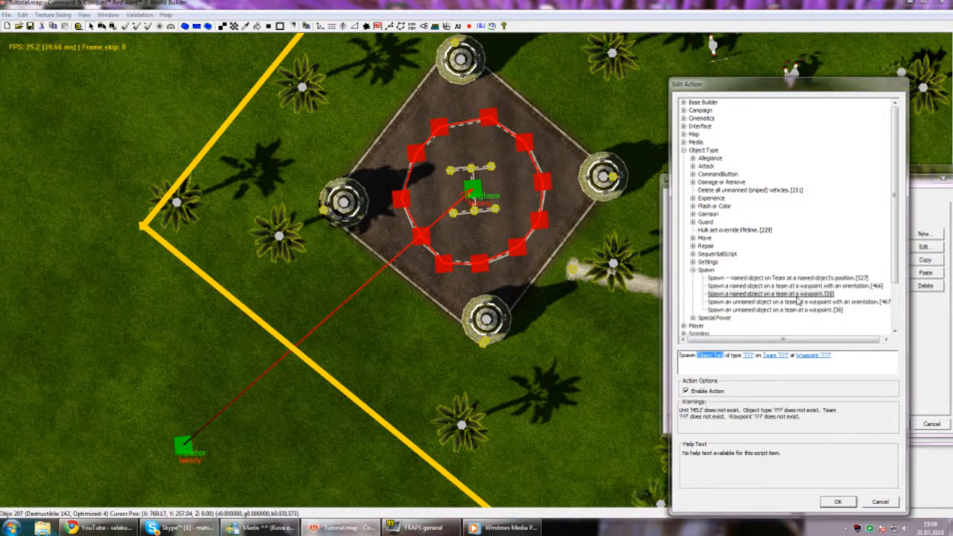
{"action": "left_click", "coordinate": [751, 357]}
{"action": "left_click", "coordinate": [752, 268]}
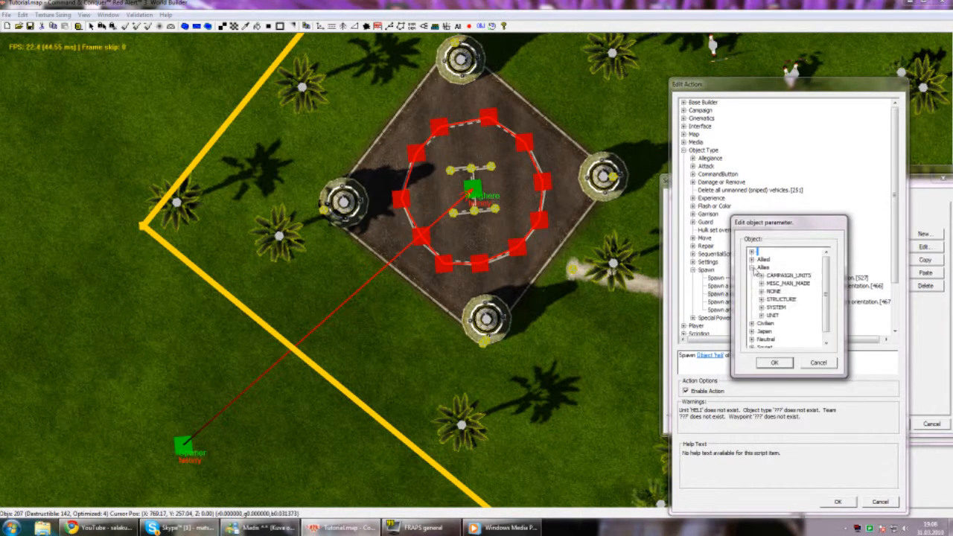
{"action": "left_click", "coordinate": [761, 276]}
{"action": "scroll", "coordinate": [810, 324], "scroll_direction": "down", "scroll_amount": 2}
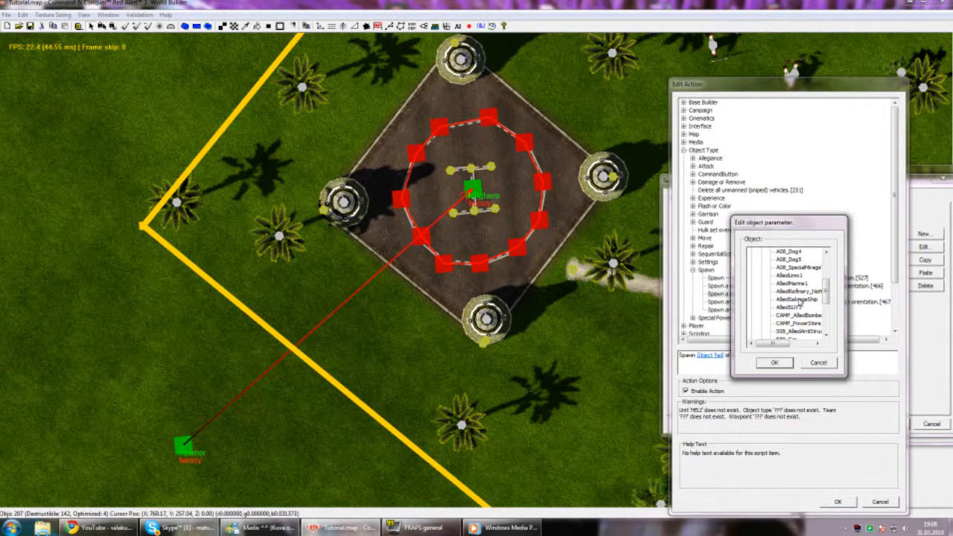
{"action": "left_click", "coordinate": [776, 364]}
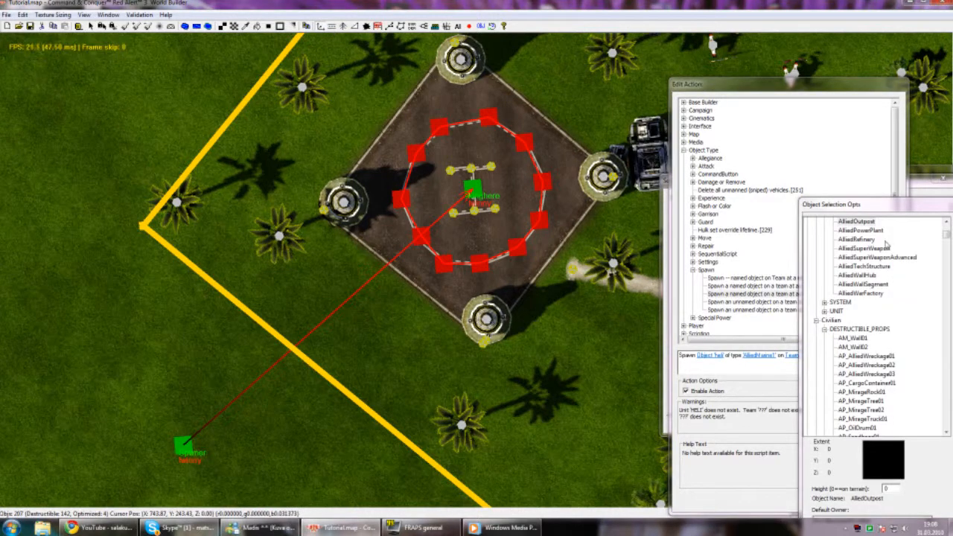
Step: Examine the AlliedMarine1 entry among the Allies campaign units in the object selection list, then return to the spawn action
{"action": "left_click_drag", "start_coordinate": [946, 234], "coordinate": [946, 222]}
{"action": "left_click", "coordinate": [825, 284]}
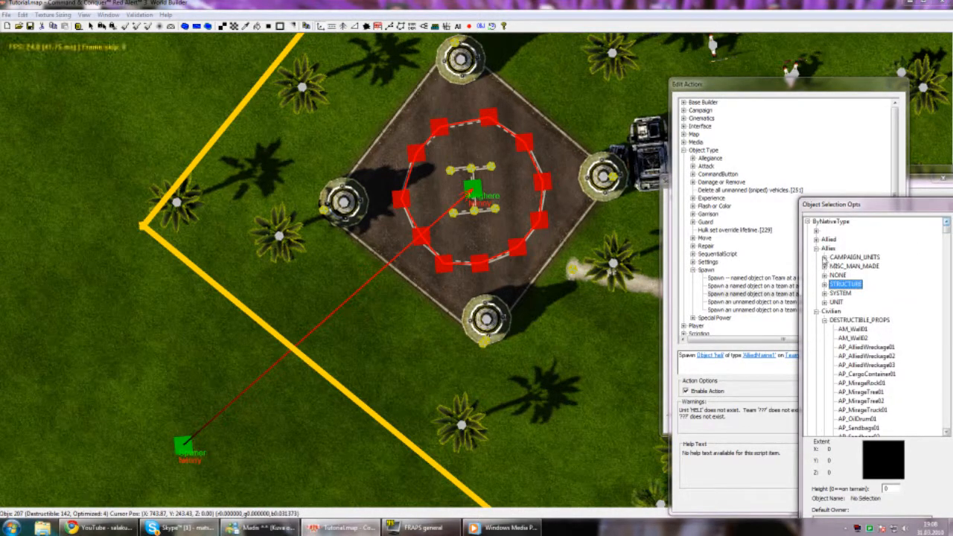
{"action": "left_click", "coordinate": [824, 257]}
{"action": "left_click", "coordinate": [858, 347]}
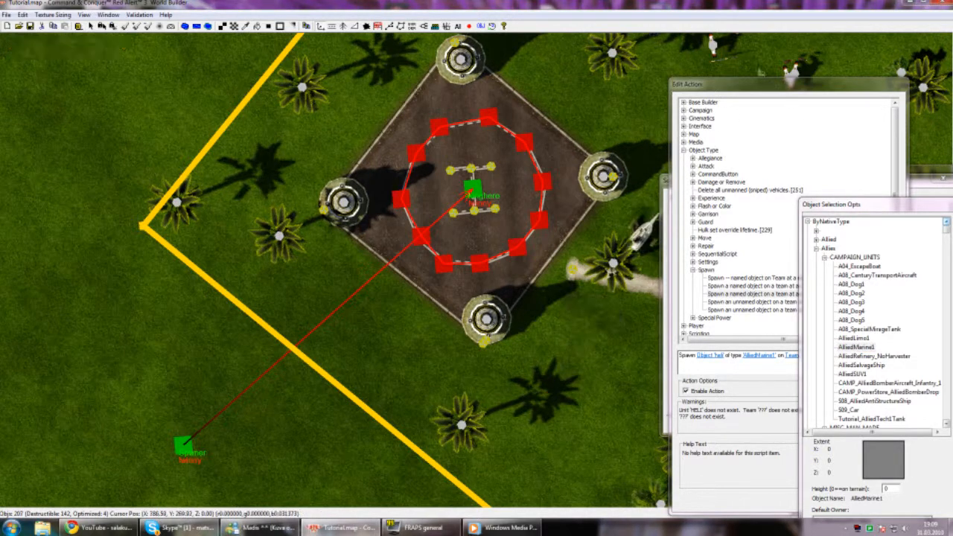
{"action": "left_click", "coordinate": [753, 94]}
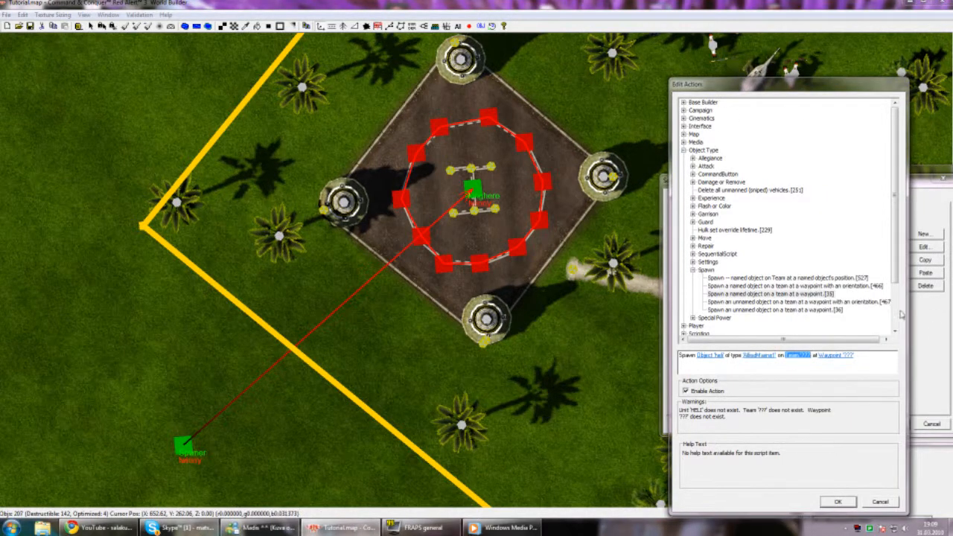
{"action": "left_click", "coordinate": [933, 427]}
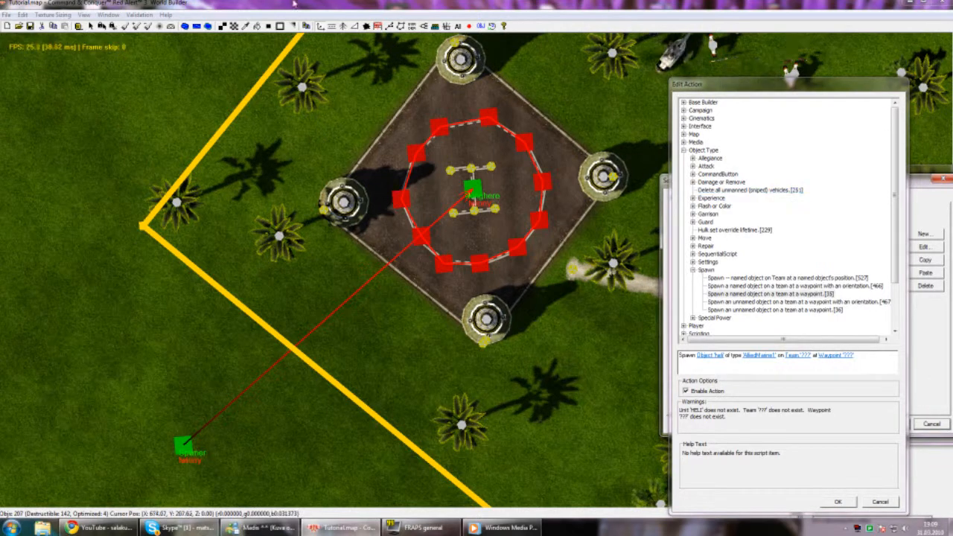
{"action": "left_click", "coordinate": [92, 27]}
{"action": "left_click", "coordinate": [772, 391]}
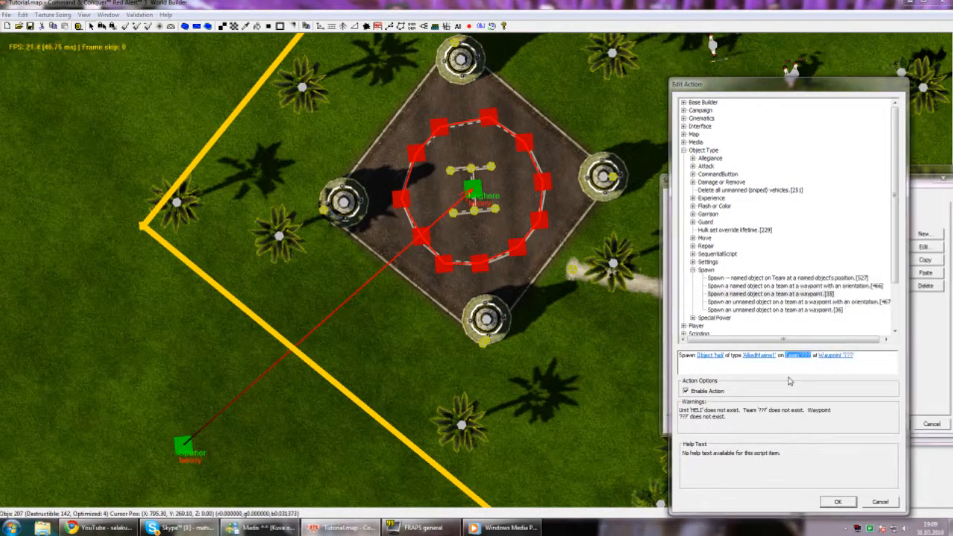
Step: Set the spawn action's team to Player_1/teamPlayer_1 and its waypoint to Spawner, and accept the action
{"action": "left_click", "coordinate": [798, 357]}
{"action": "key", "text": "Return"}
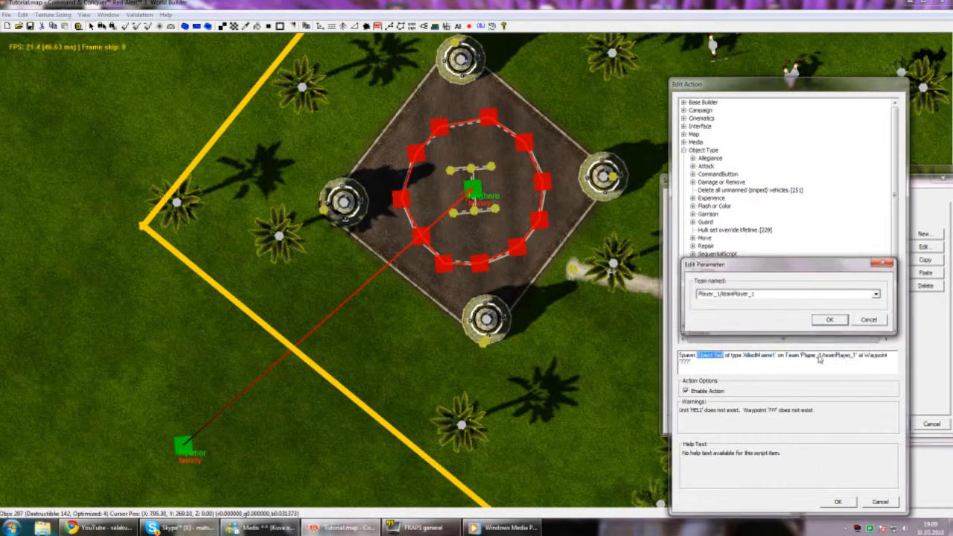
{"action": "left_click", "coordinate": [872, 358]}
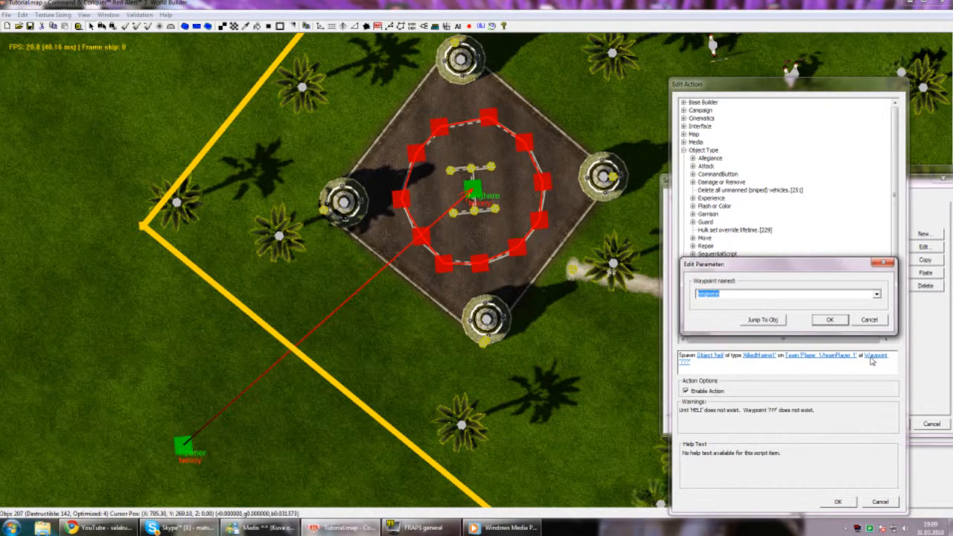
{"action": "key", "text": "Return"}
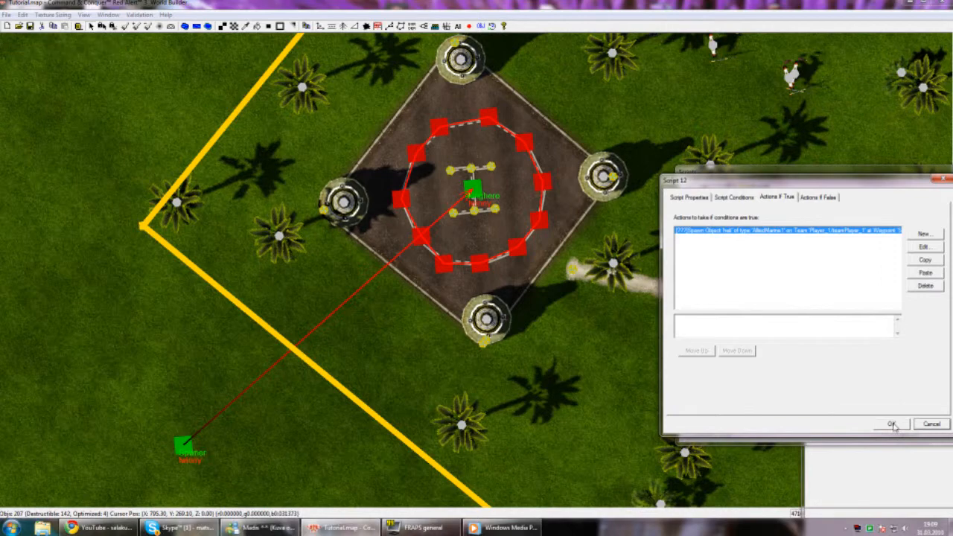
{"action": "left_click", "coordinate": [925, 273]}
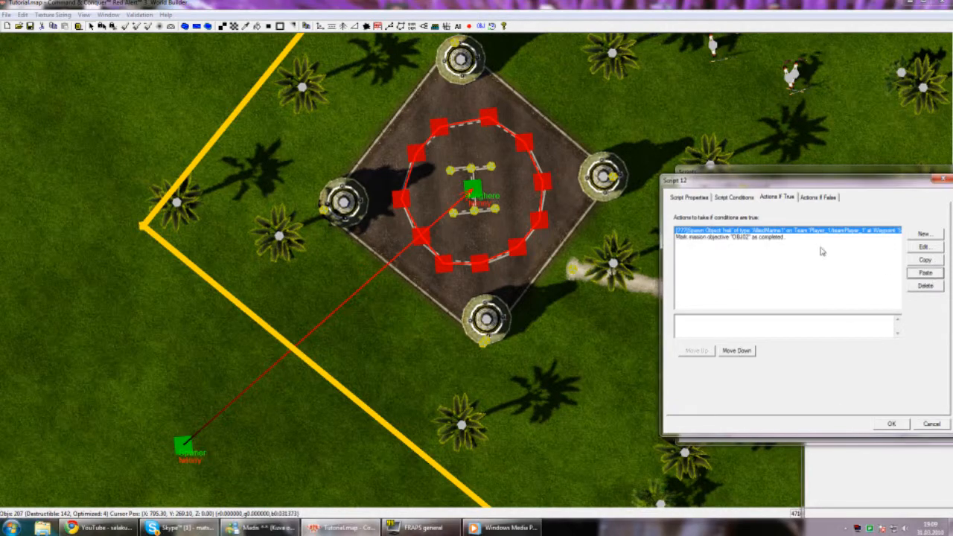
{"action": "left_click", "coordinate": [825, 238]}
{"action": "left_click", "coordinate": [917, 286]}
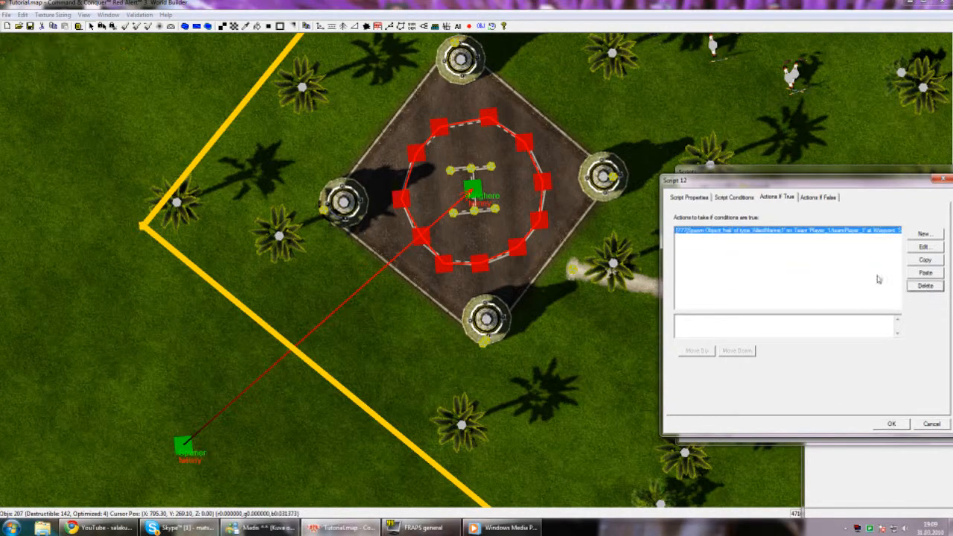
Step: Reopen the spawn action and change its team to PlyrCivilian/teamPlyrCivilian
{"action": "double_click", "coordinate": [819, 230]}
{"action": "left_click", "coordinate": [809, 357]}
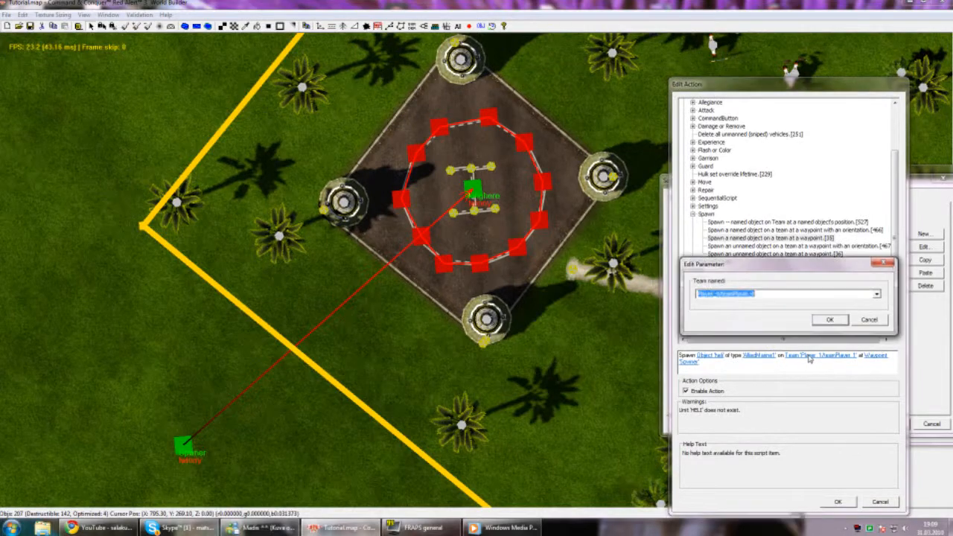
{"action": "key", "text": "Return"}
{"action": "key", "text": "Return"}
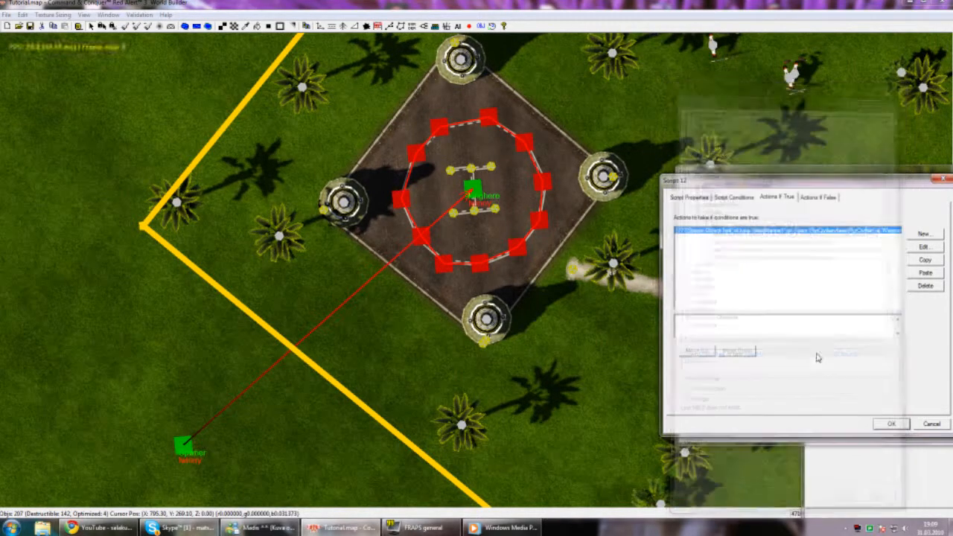
Step: Duplicate the spawn action and change the copy to the move action "Named object follow a waypoint path -- exactly"
{"action": "left_click", "coordinate": [925, 260]}
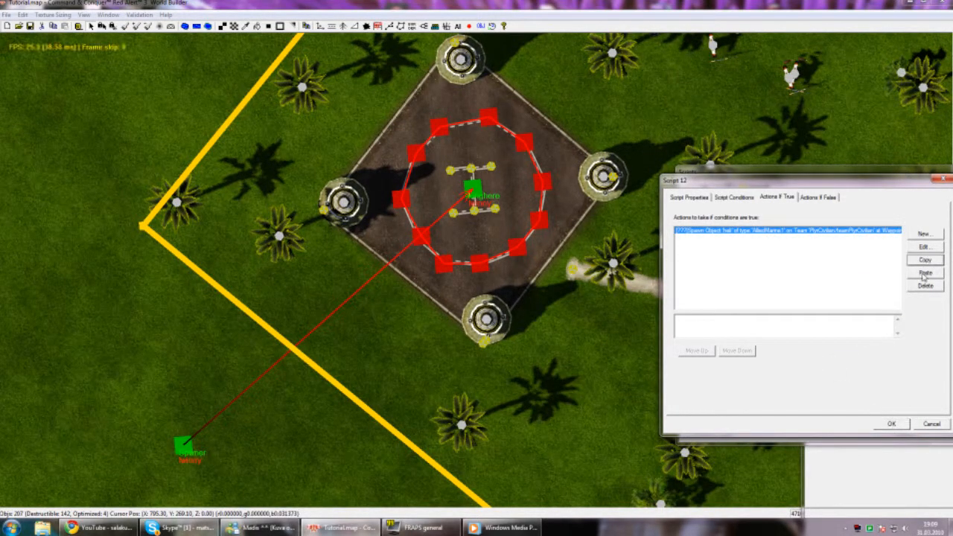
{"action": "left_click", "coordinate": [925, 272]}
{"action": "left_click", "coordinate": [780, 238]}
{"action": "double_click", "coordinate": [781, 237]}
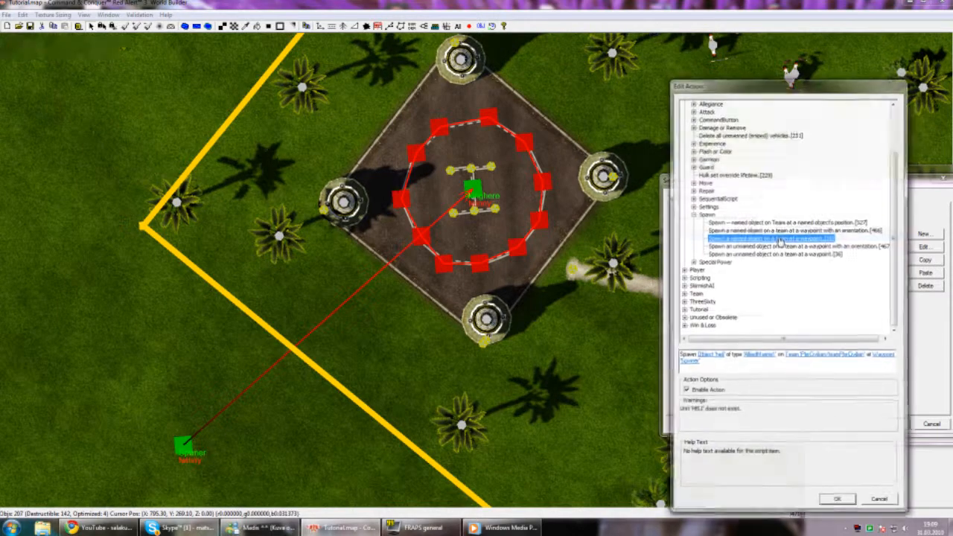
{"action": "left_click", "coordinate": [693, 216]}
{"action": "scroll", "coordinate": [692, 219], "scroll_direction": "up", "scroll_amount": 1}
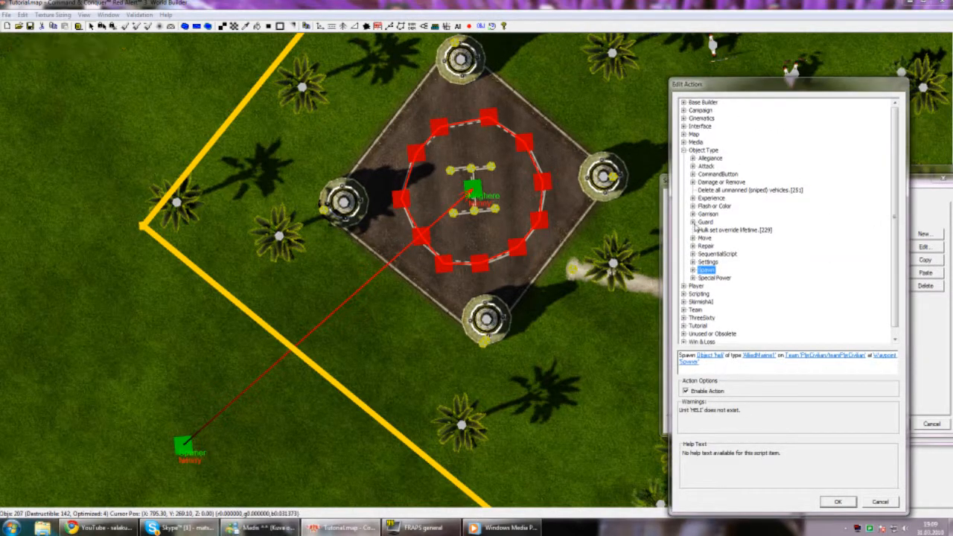
{"action": "left_click", "coordinate": [693, 238]}
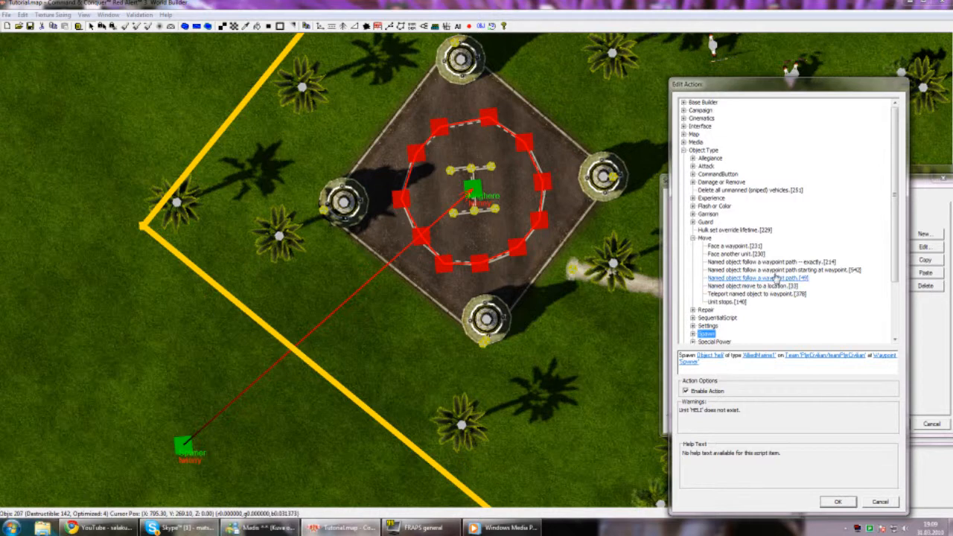
{"action": "left_click", "coordinate": [779, 262]}
Step: Set the object that follows the waypoint path to heli and accept the action
{"action": "left_click", "coordinate": [702, 356]}
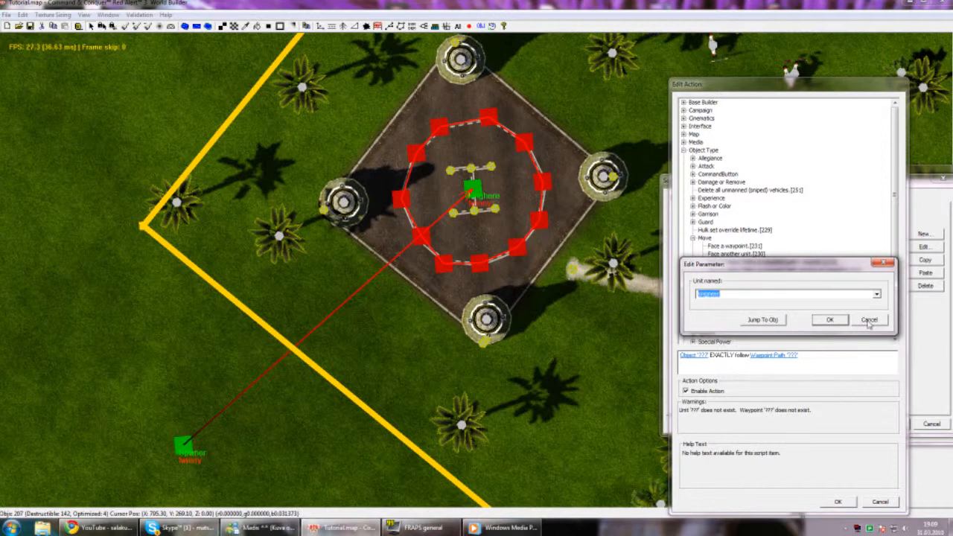
{"action": "key", "text": "Return"}
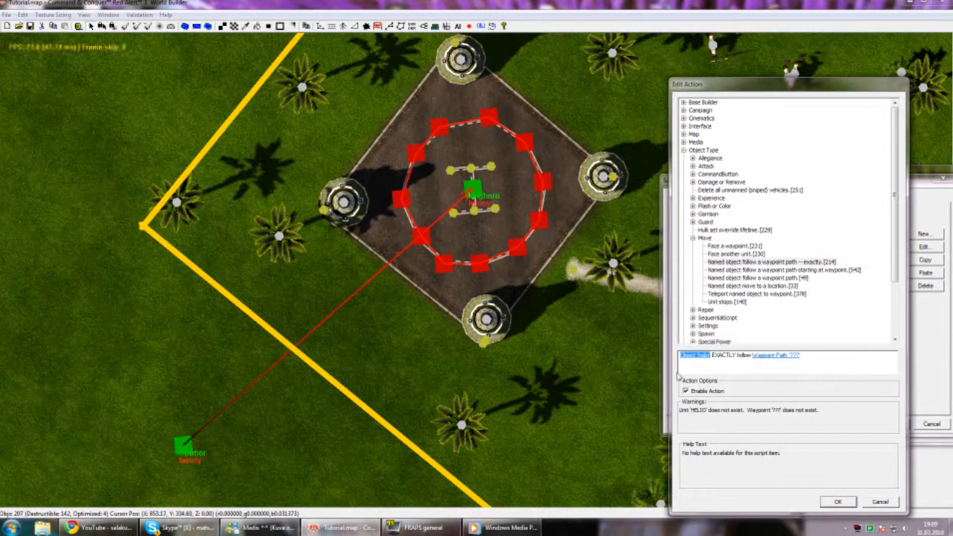
{"action": "left_click", "coordinate": [700, 357]}
{"action": "key", "text": "Return"}
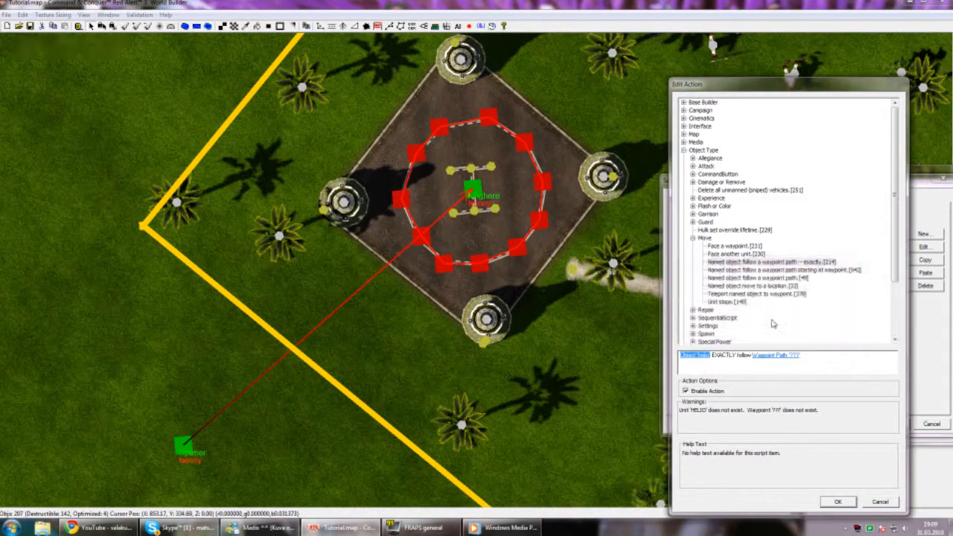
{"action": "left_click", "coordinate": [700, 358]}
{"action": "key", "text": "Return"}
{"action": "key", "text": "Return"}
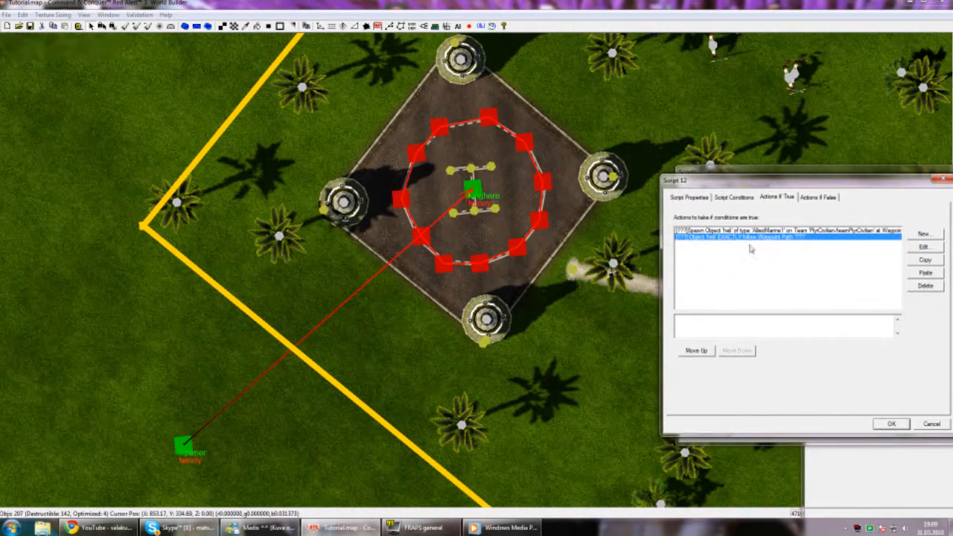
Step: Assign the waypoint path leading from Spawner to the helipad to heli's follow action, and accept the script
{"action": "double_click", "coordinate": [751, 237]}
{"action": "left_click", "coordinate": [761, 356]}
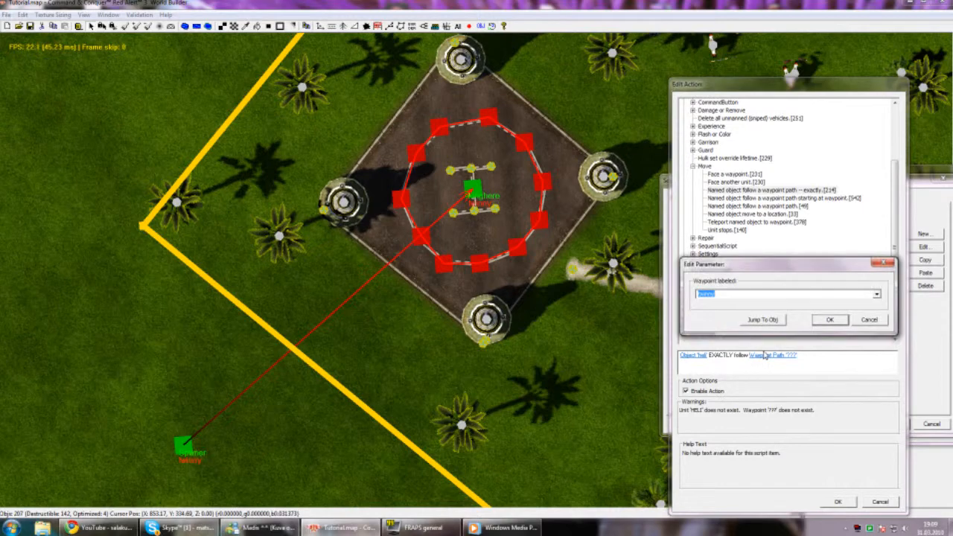
{"action": "key", "text": "Return"}
{"action": "key", "text": "Return"}
{"action": "left_click", "coordinate": [892, 424]}
{"action": "mouse_move", "coordinate": [538, 243]}
{"action": "right_mouse_down"}
{"action": "mouse_move", "coordinate": [553, 213]}
{"action": "mouse_move", "coordinate": [549, 242]}
{"action": "right_mouse_up"}
{"action": "scroll", "coordinate": [291, 360], "scroll_direction": "down", "scroll_amount": 1}
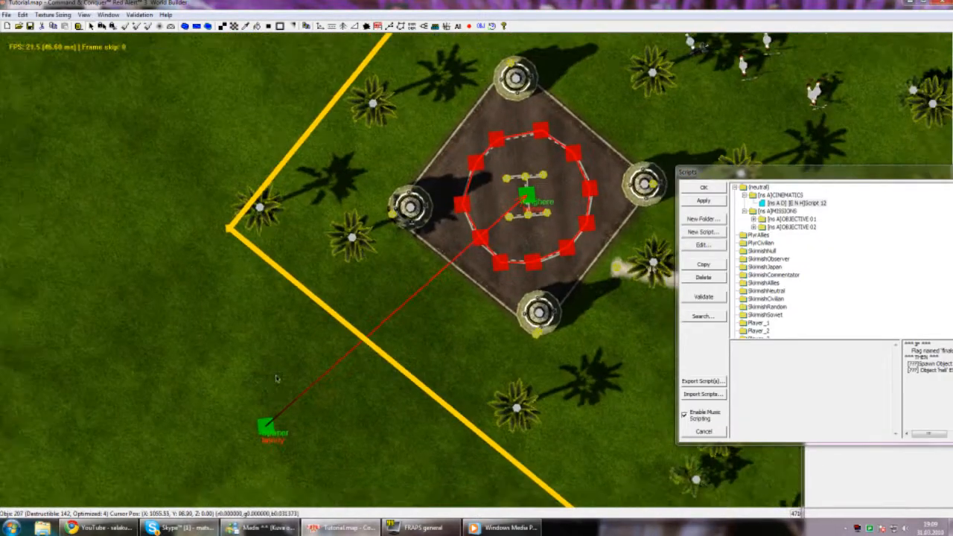
{"action": "right_click_drag", "start_coordinate": [495, 289], "coordinate": [498, 356]}
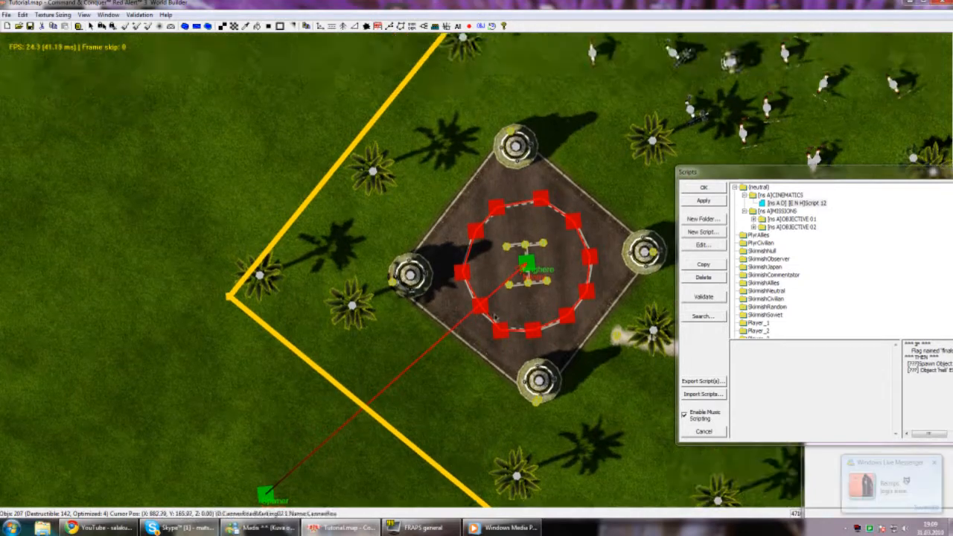
{"action": "scroll", "coordinate": [497, 355], "scroll_direction": "up", "scroll_amount": 3}
{"action": "right_click_drag", "start_coordinate": [590, 343], "coordinate": [463, 320]}
{"action": "middle_click_drag", "start_coordinate": [462, 321], "coordinate": [451, 188]}
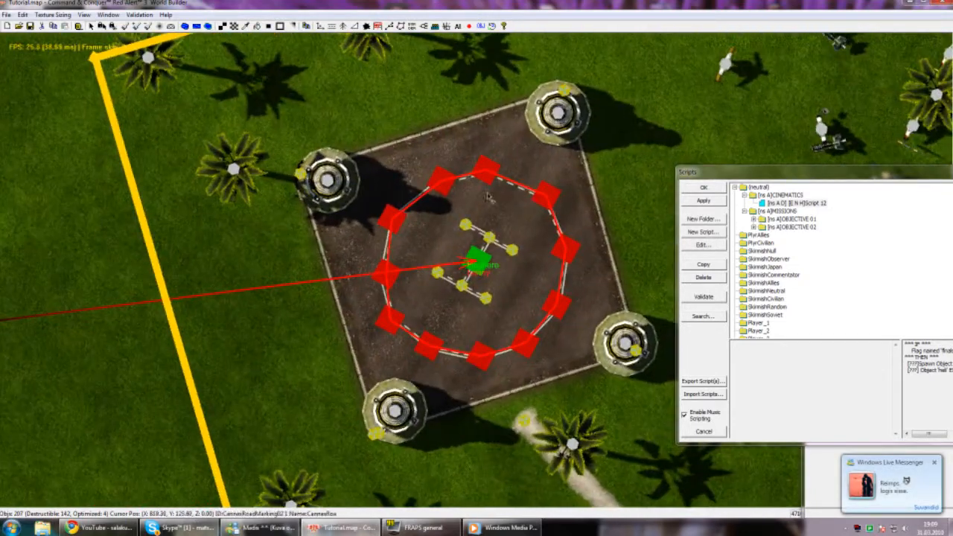
Step: Check the area trigger around the helipad, and add a new script to the CINEMATICS folder
{"action": "left_click", "coordinate": [583, 248]}
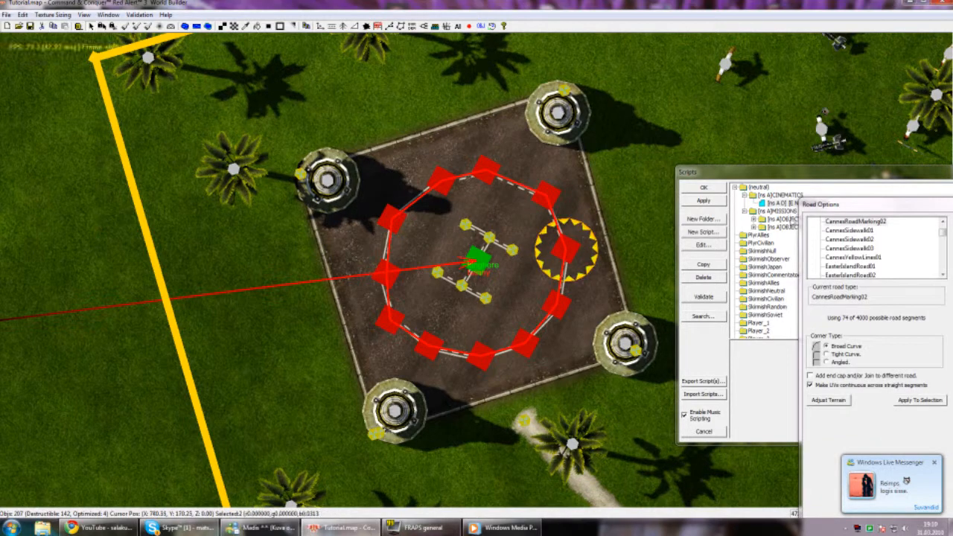
{"action": "left_click", "coordinate": [552, 193]}
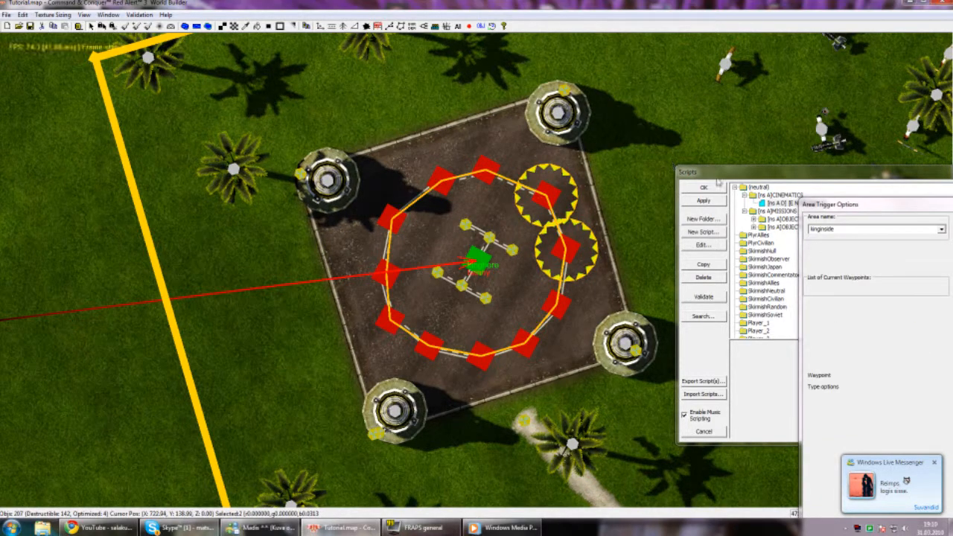
{"action": "left_click", "coordinate": [760, 176]}
{"action": "left_click", "coordinate": [797, 203]}
{"action": "left_click", "coordinate": [703, 233]}
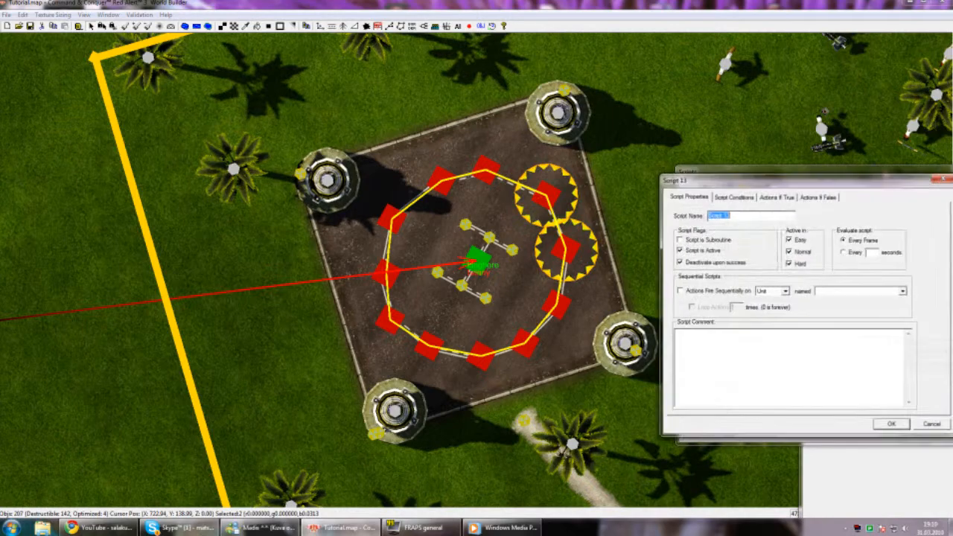
Step: Change the new script's default condition to "Named object is inside an area"
{"action": "left_click", "coordinate": [734, 199]}
{"action": "left_click", "coordinate": [781, 237]}
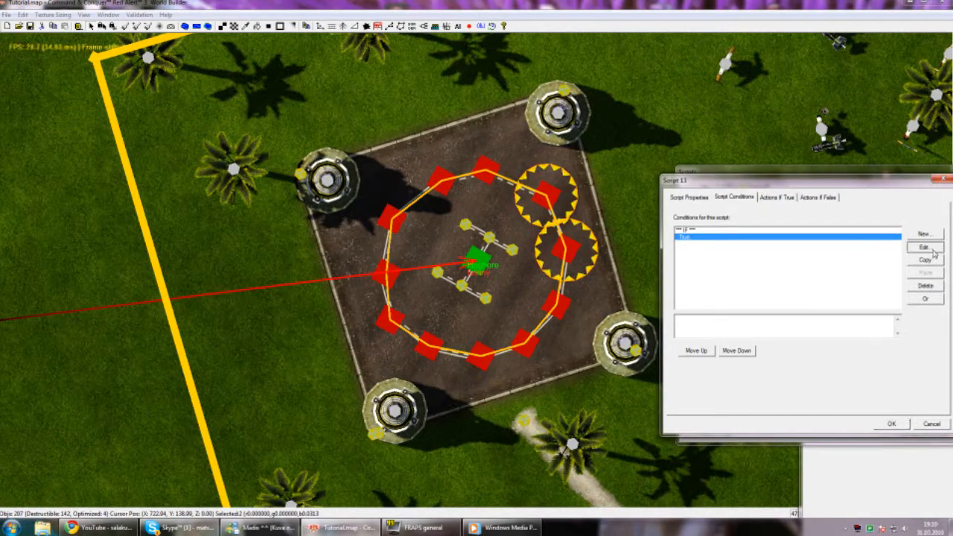
{"action": "left_click", "coordinate": [932, 249]}
{"action": "left_click", "coordinate": [683, 175]}
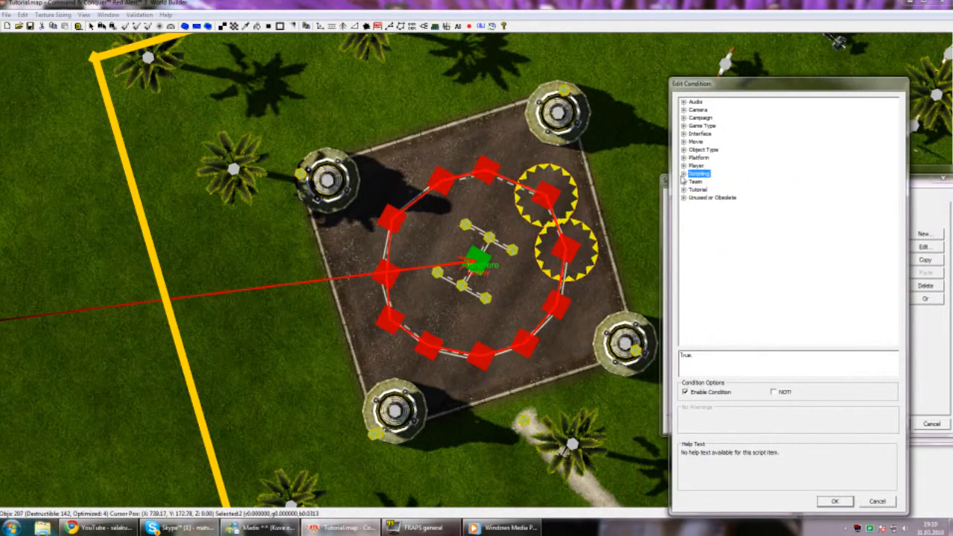
{"action": "middle_click_drag", "start_coordinate": [627, 172], "coordinate": [595, 177]}
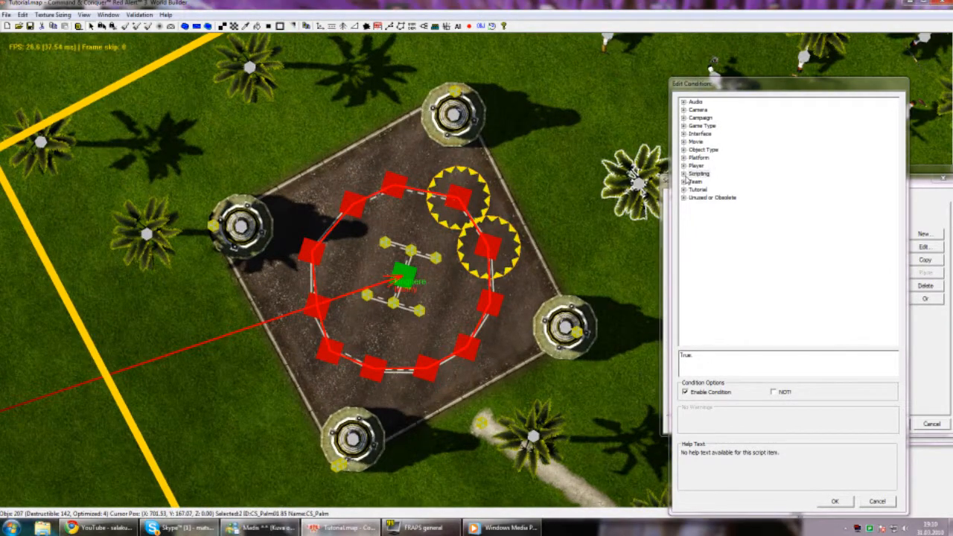
{"action": "left_click", "coordinate": [683, 150]}
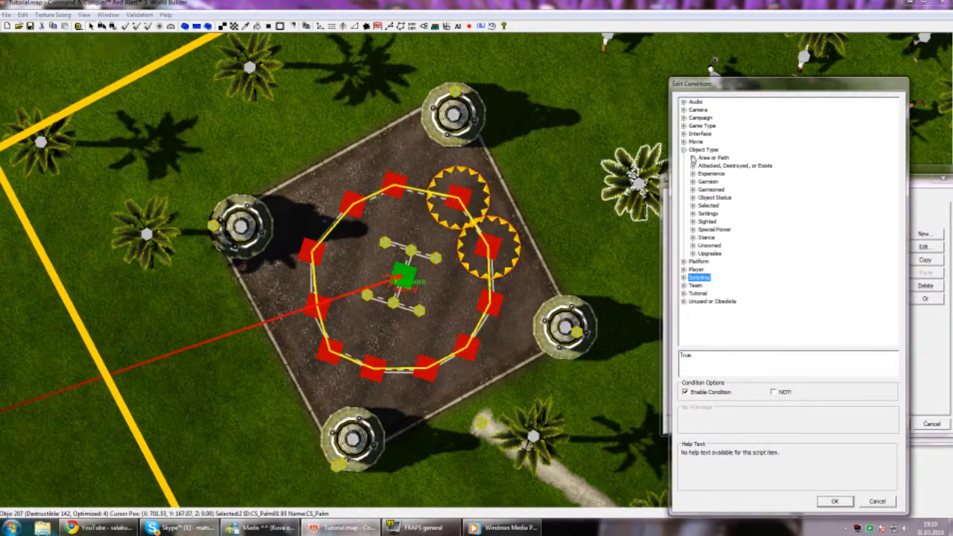
{"action": "left_click", "coordinate": [693, 158]}
{"action": "left_click", "coordinate": [748, 197]}
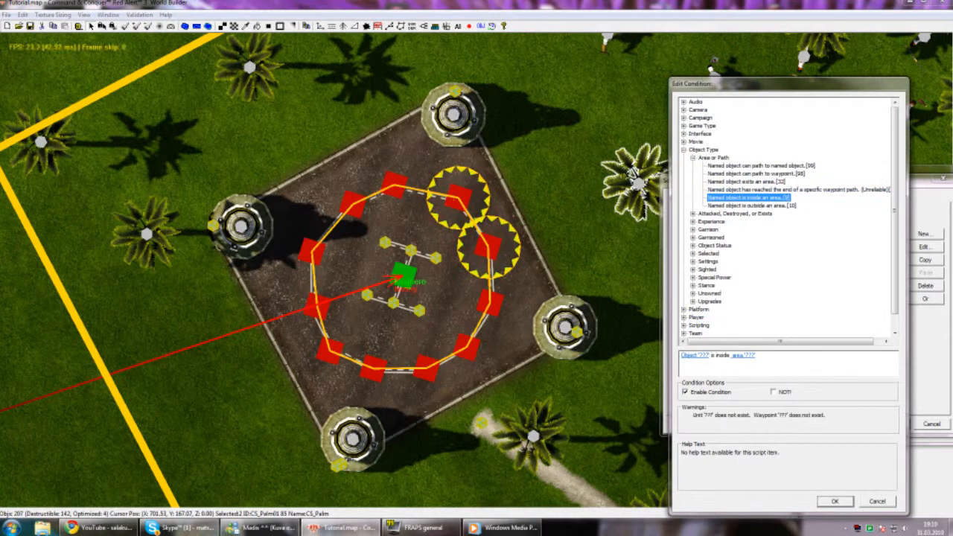
Step: Set the condition's object to heli and its area to kinginside, and accept the condition
{"action": "left_click", "coordinate": [700, 356]}
{"action": "key", "text": "Return"}
{"action": "left_click", "coordinate": [744, 356]}
{"action": "key", "text": "Return"}
{"action": "key", "text": "Return"}
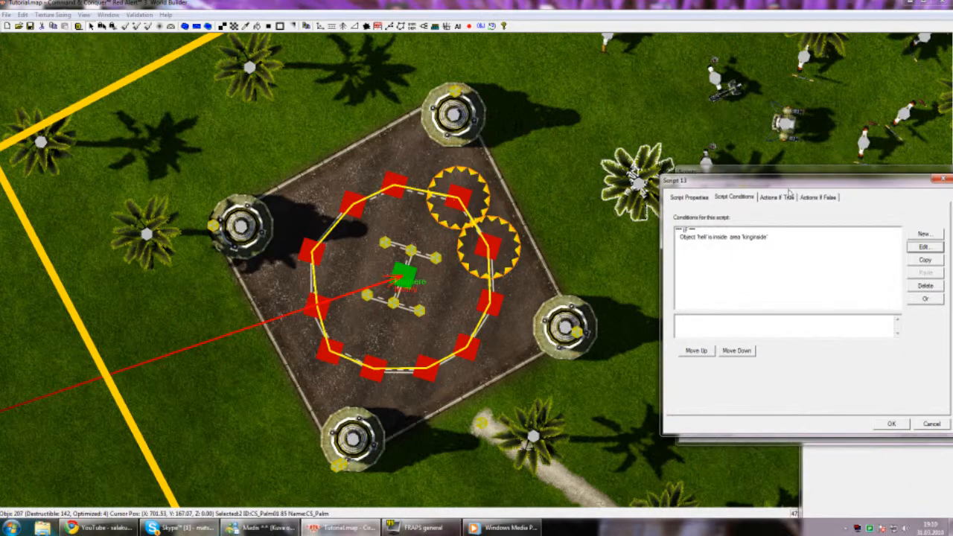
{"action": "left_click", "coordinate": [837, 248]}
{"action": "left_click", "coordinate": [923, 234]}
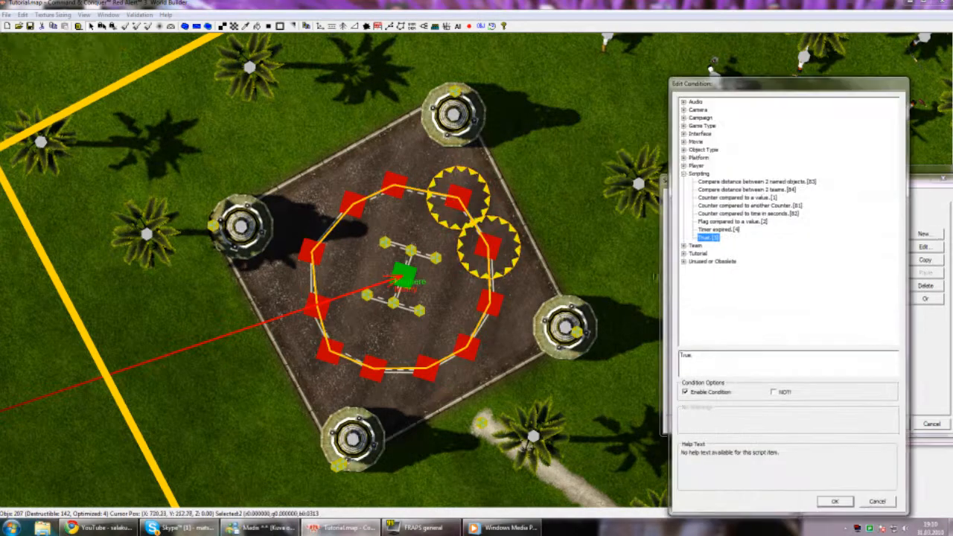
{"action": "left_click", "coordinate": [682, 166]}
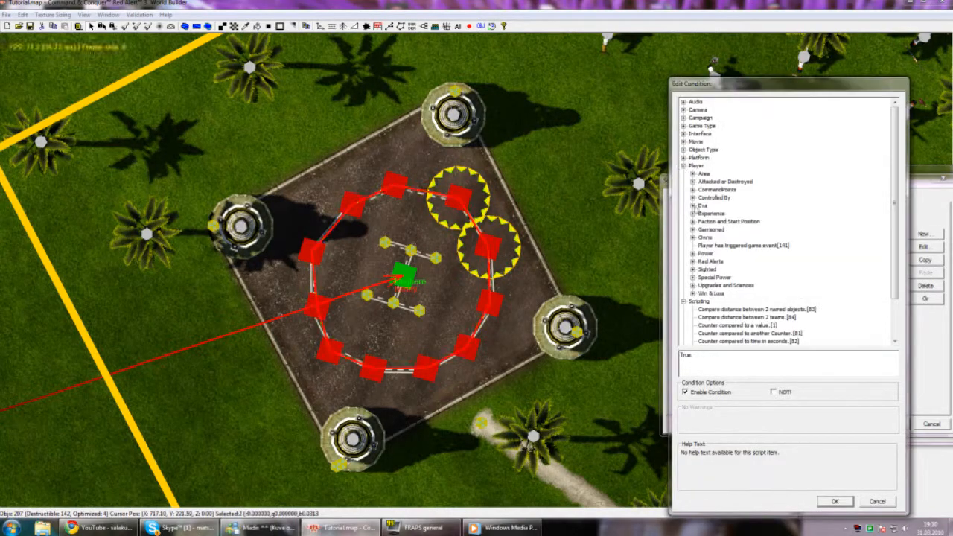
{"action": "left_click", "coordinate": [693, 181]}
{"action": "left_click", "coordinate": [739, 222]}
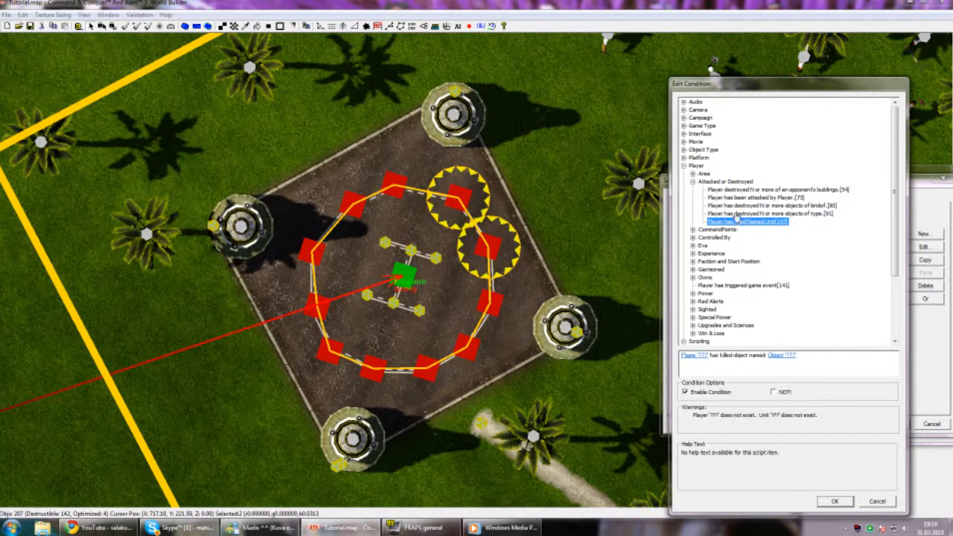
{"action": "left_click", "coordinate": [752, 198]}
{"action": "left_click", "coordinate": [683, 166]}
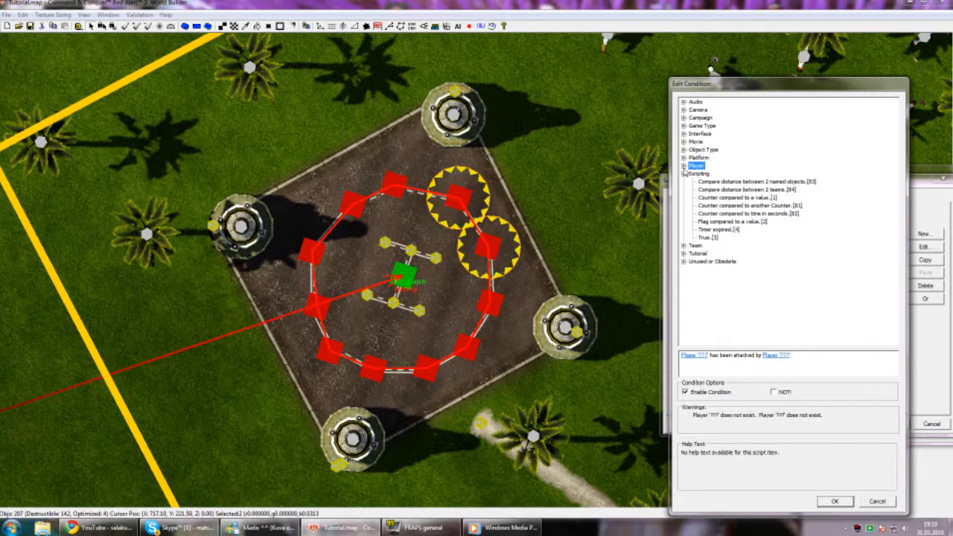
{"action": "left_click", "coordinate": [878, 502]}
Step: Change the script's default action for true conditions to Kill Player
{"action": "left_click", "coordinate": [774, 197]}
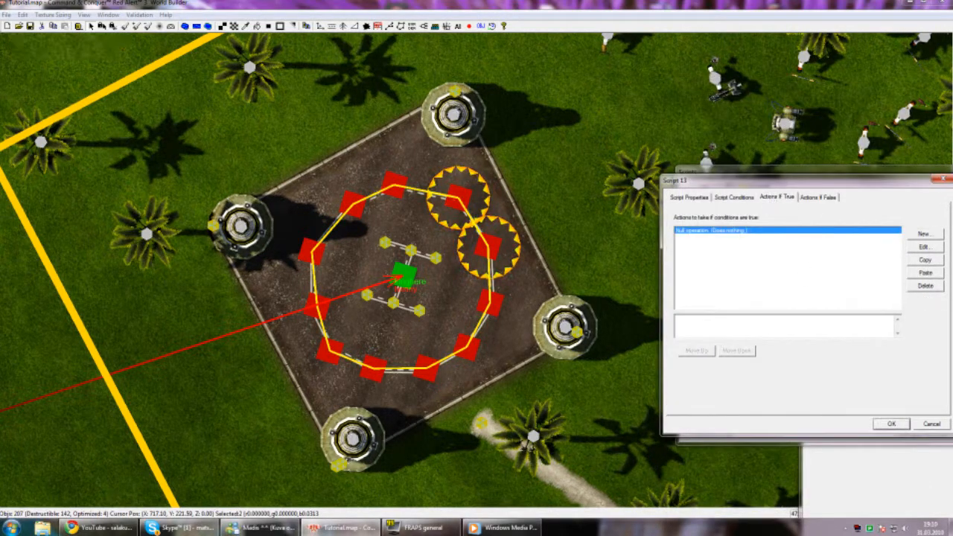
{"action": "left_click", "coordinate": [923, 246]}
{"action": "left_click", "coordinate": [684, 167]}
{"action": "left_click", "coordinate": [683, 158]}
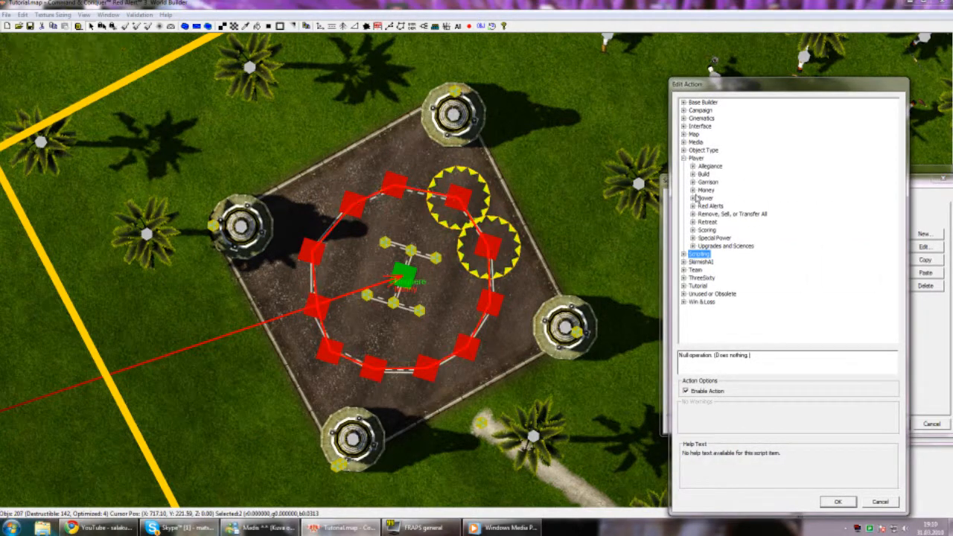
{"action": "left_click", "coordinate": [693, 214]}
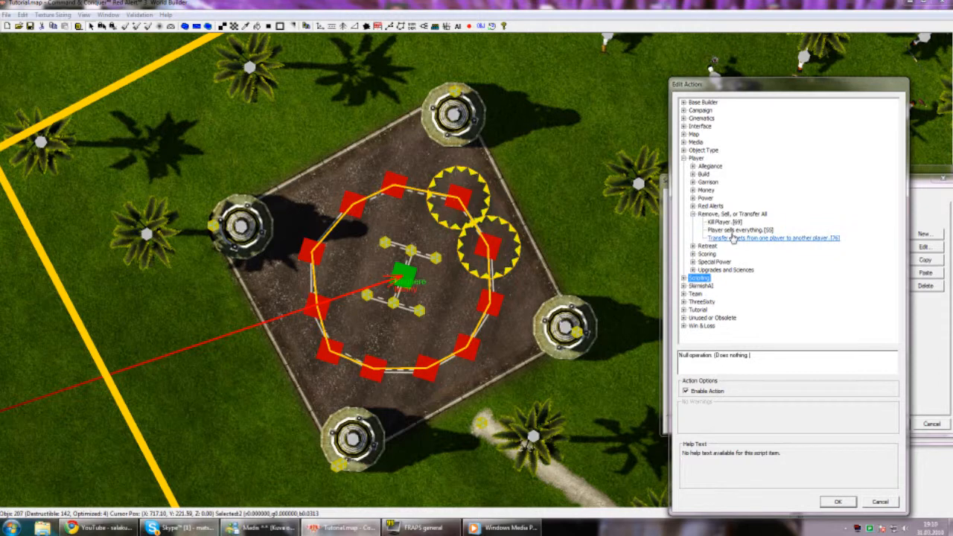
{"action": "left_click", "coordinate": [726, 222]}
Step: Assign the player whose buildings and units are dealt lethal damage, and accept the action and the script
{"action": "left_click", "coordinate": [708, 357]}
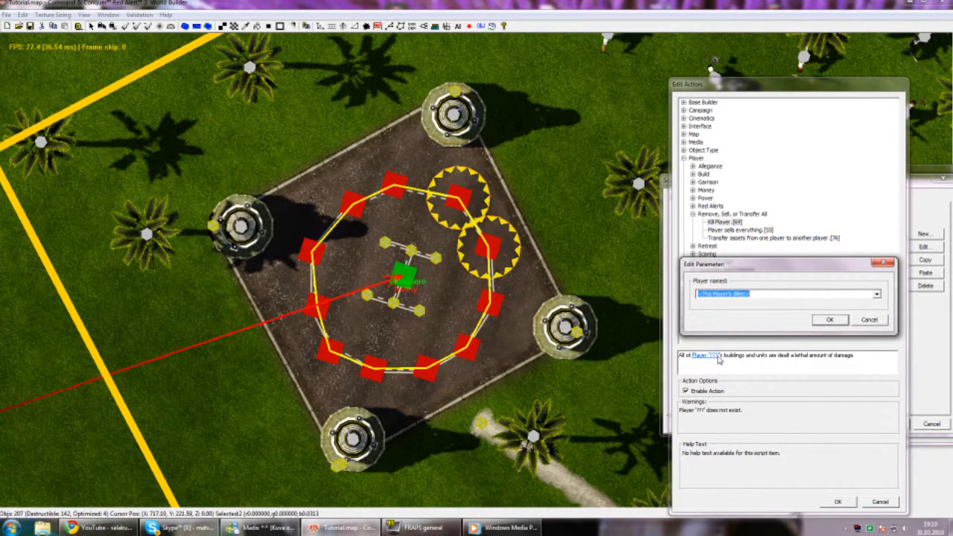
{"action": "left_click", "coordinate": [830, 320]}
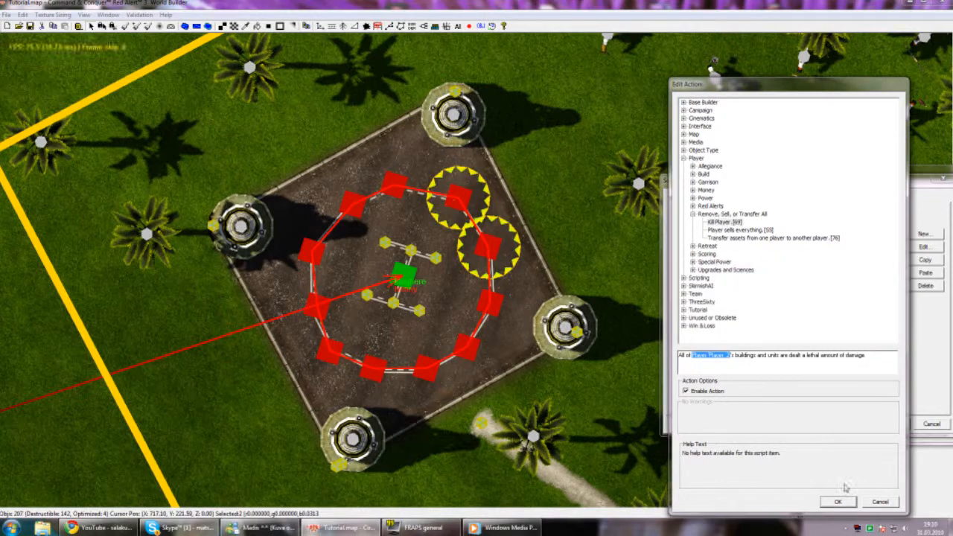
{"action": "left_click", "coordinate": [845, 502]}
{"action": "left_click", "coordinate": [900, 425]}
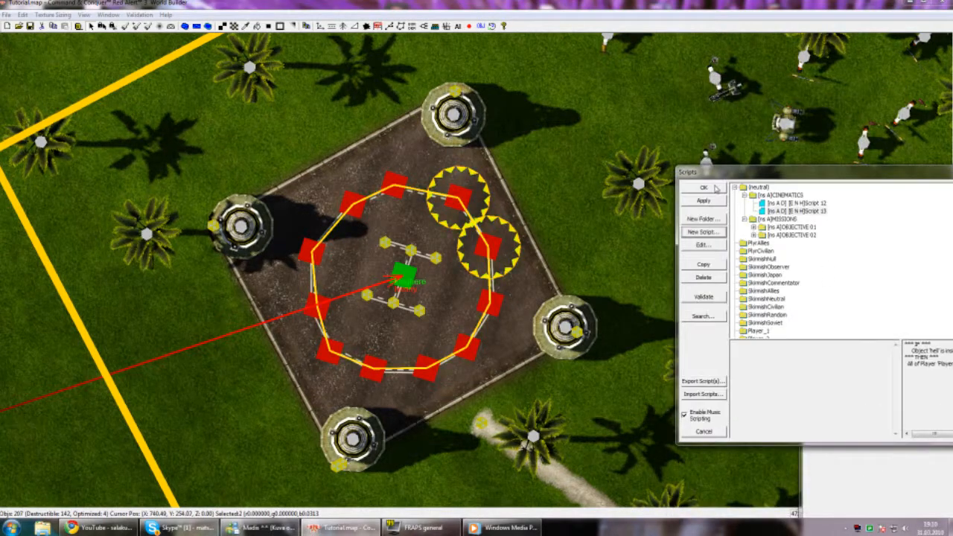
Step: Examine the route from Spawner to the helipad and the surrounding map from several angles
{"action": "right_click_drag", "start_coordinate": [566, 298], "coordinate": [297, 227]}
{"action": "scroll", "coordinate": [621, 160], "scroll_direction": "down", "scroll_amount": 6}
{"action": "scroll", "coordinate": [351, 294], "scroll_direction": "down", "scroll_amount": 5}
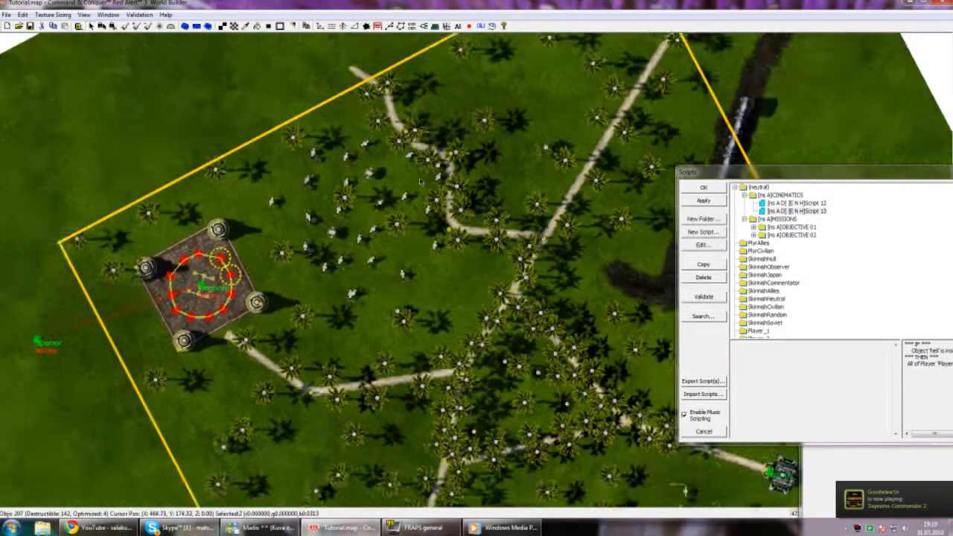
{"action": "right_click_drag", "start_coordinate": [351, 293], "coordinate": [373, 183]}
{"action": "left_click_drag", "start_coordinate": [731, 172], "coordinate": [812, 184]}
{"action": "right_click_drag", "start_coordinate": [268, 197], "coordinate": [511, 251]}
{"action": "scroll", "coordinate": [511, 251], "scroll_direction": "up", "scroll_amount": 3}
{"action": "scroll", "coordinate": [511, 251], "scroll_direction": "up", "scroll_amount": 3}
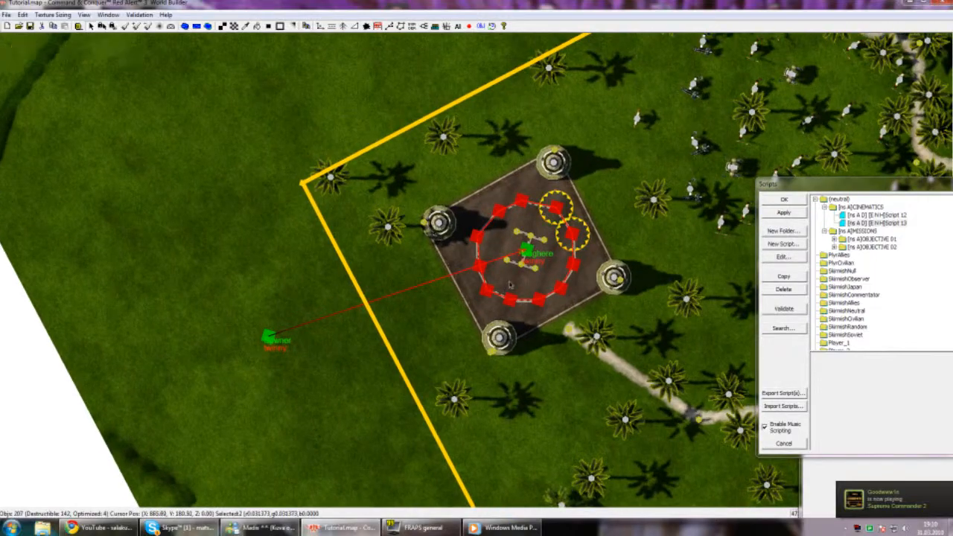
{"action": "middle_click", "coordinate": [510, 285]}
{"action": "right_click_drag", "start_coordinate": [510, 275], "coordinate": [440, 212]}
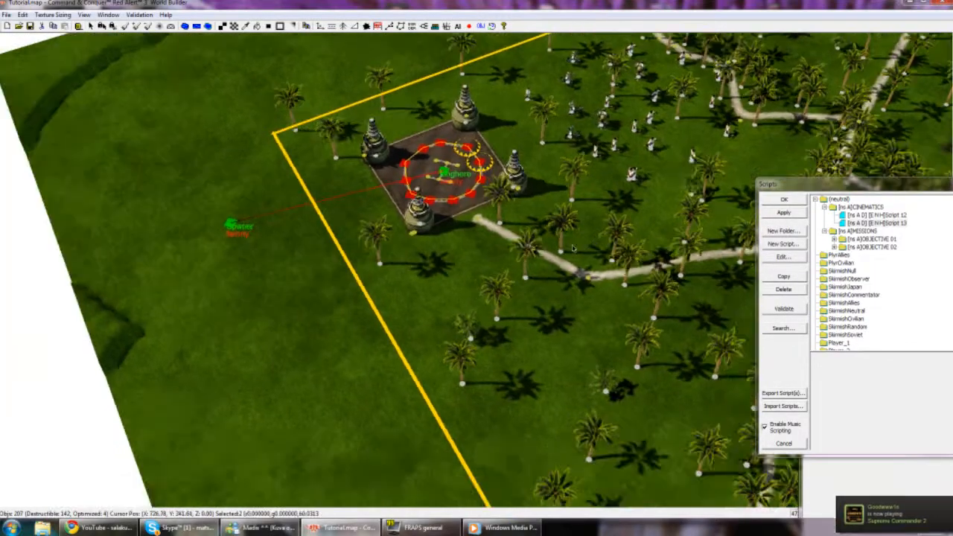
{"action": "scroll", "coordinate": [447, 216], "scroll_direction": "down", "scroll_amount": 2}
{"action": "right_click_drag", "start_coordinate": [506, 223], "coordinate": [260, 200]}
{"action": "right_click_drag", "start_coordinate": [800, 262], "coordinate": [774, 270]}
{"action": "right_click_drag", "start_coordinate": [428, 135], "coordinate": [429, 172]}
{"action": "middle_click_drag", "start_coordinate": [430, 173], "coordinate": [327, 216]}
{"action": "right_click_drag", "start_coordinate": [246, 328], "coordinate": [463, 285]}
{"action": "scroll", "coordinate": [447, 294], "scroll_direction": "up", "scroll_amount": 3}
{"action": "right_click_drag", "start_coordinate": [420, 312], "coordinate": [272, 376]}
{"action": "middle_click_drag", "start_coordinate": [272, 376], "coordinate": [320, 364]}
{"action": "right_click_drag", "start_coordinate": [596, 350], "coordinate": [327, 231]}
{"action": "scroll", "coordinate": [581, 251], "scroll_direction": "down", "scroll_amount": 5}
Step: Add a "User input -- disable" action to the SUCCESS 1 script in OBJECTIVE 02 and accept the script
{"action": "left_click", "coordinate": [871, 216]}
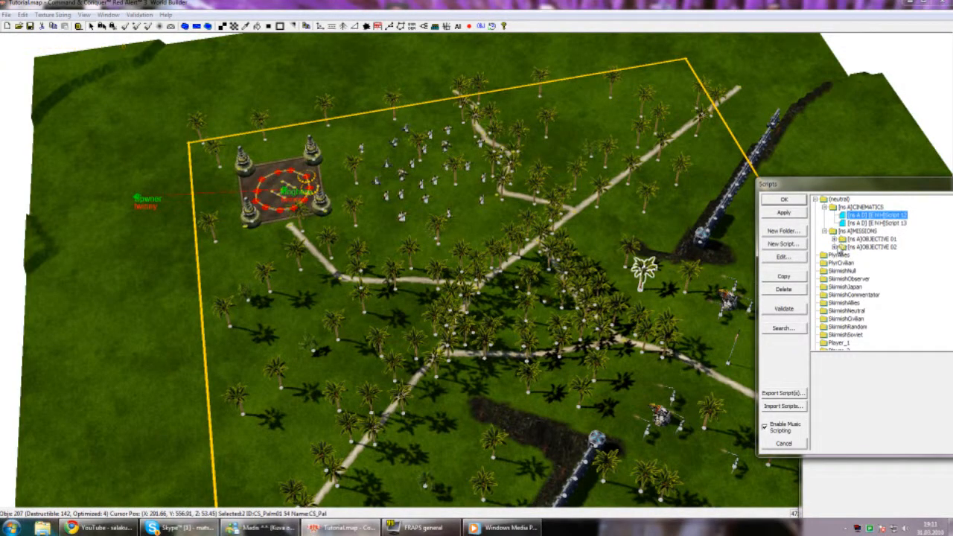
{"action": "left_click", "coordinate": [835, 247]}
{"action": "double_click", "coordinate": [898, 255]}
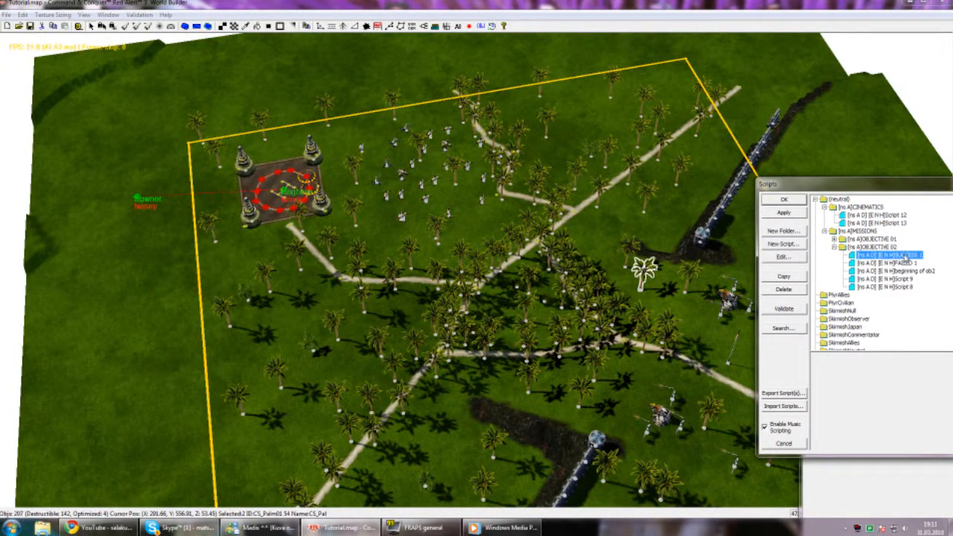
{"action": "left_click", "coordinate": [777, 209]}
{"action": "left_click", "coordinate": [924, 246]}
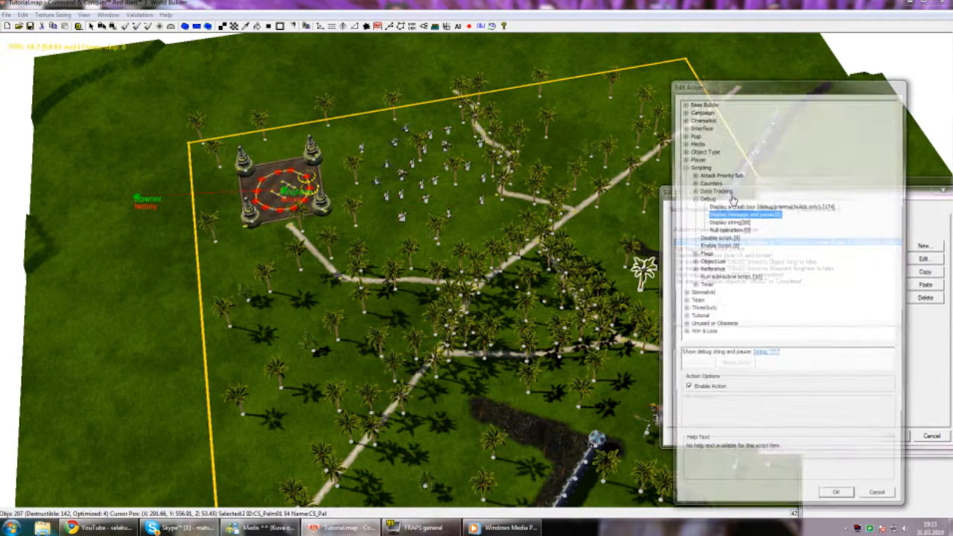
{"action": "left_click", "coordinate": [684, 126]}
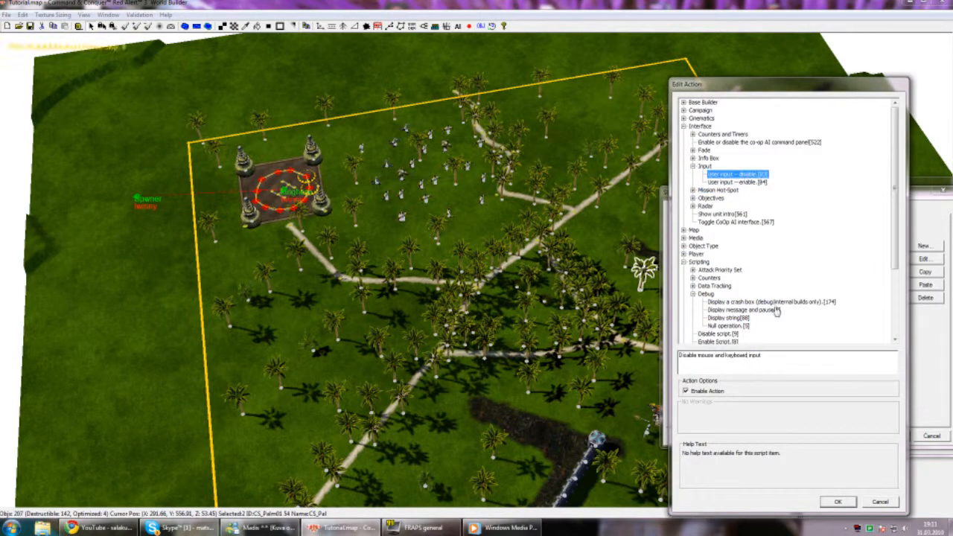
{"action": "left_click", "coordinate": [838, 502]}
{"action": "left_click", "coordinate": [760, 410]}
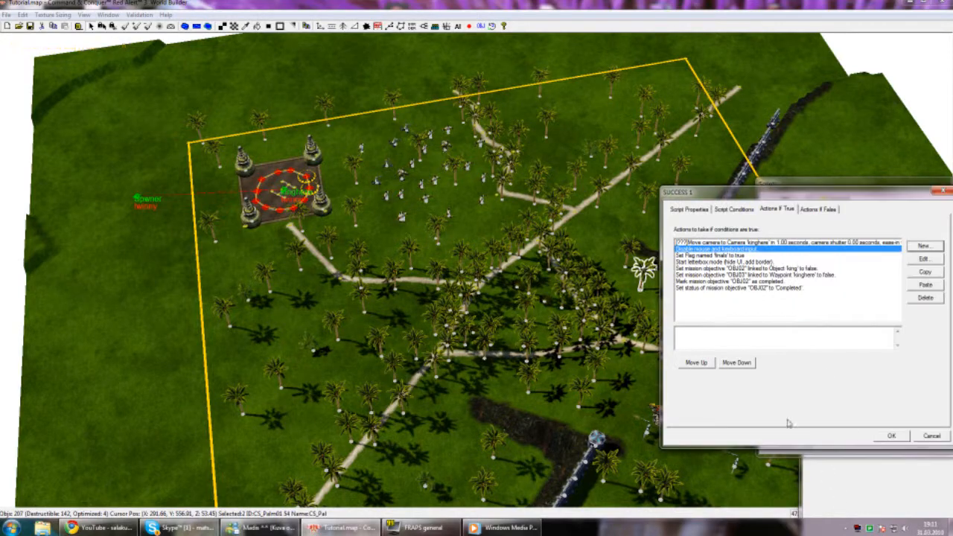
{"action": "left_click", "coordinate": [891, 438]}
{"action": "right_click_drag", "start_coordinate": [409, 209], "coordinate": [597, 252]}
{"action": "right_click_drag", "start_coordinate": [423, 337], "coordinate": [460, 337]}
{"action": "scroll", "coordinate": [498, 341], "scroll_direction": "up", "scroll_amount": 3}
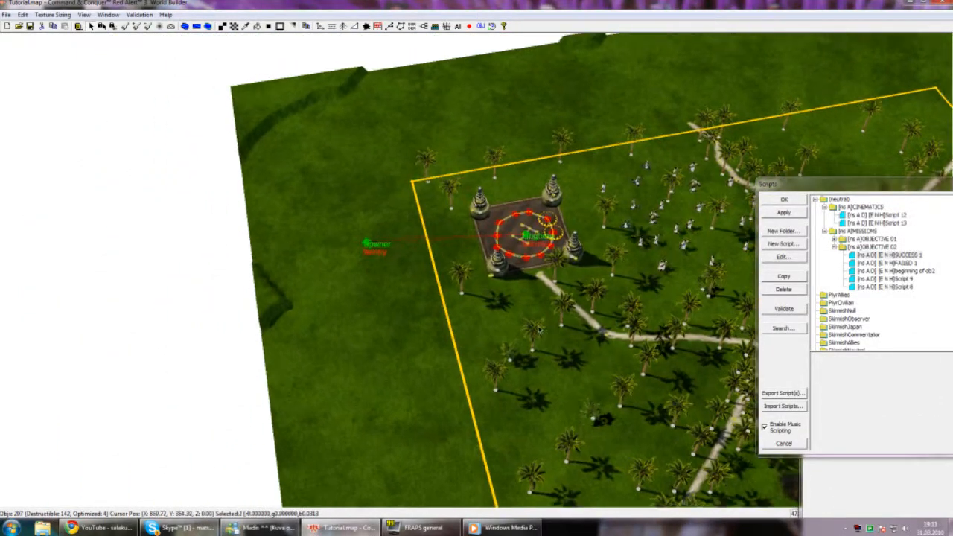
{"action": "right_click_drag", "start_coordinate": [567, 311], "coordinate": [398, 289]}
{"action": "scroll", "coordinate": [520, 301], "scroll_direction": "up", "scroll_amount": 2}
{"action": "scroll", "coordinate": [543, 314], "scroll_direction": "up", "scroll_amount": 1}
Step: Create a new script in the MISSIONS folder and name it FAILEDDD!!!
{"action": "left_click", "coordinate": [835, 246]}
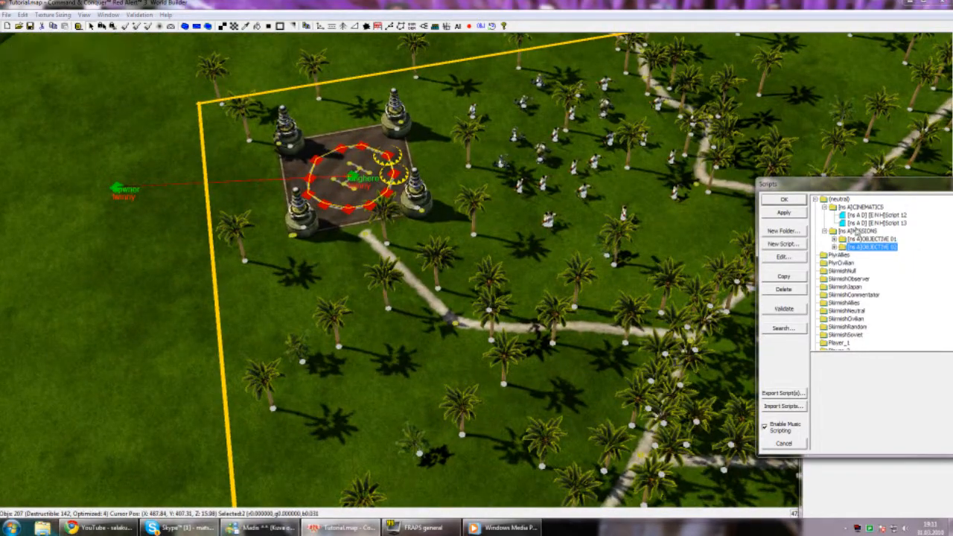
{"action": "left_click", "coordinate": [857, 231]}
{"action": "left_click", "coordinate": [788, 246]}
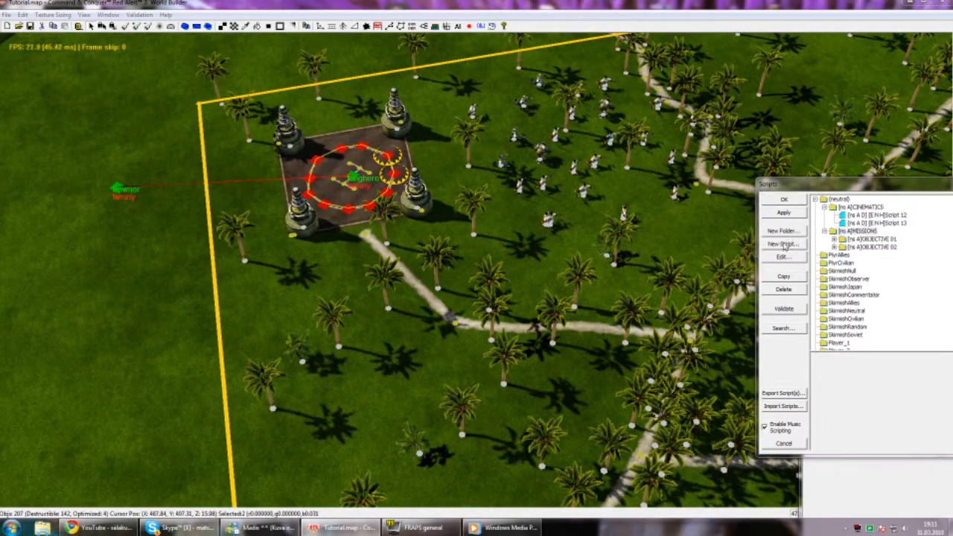
{"action": "left_click", "coordinate": [734, 211]}
{"action": "left_click", "coordinate": [692, 211]}
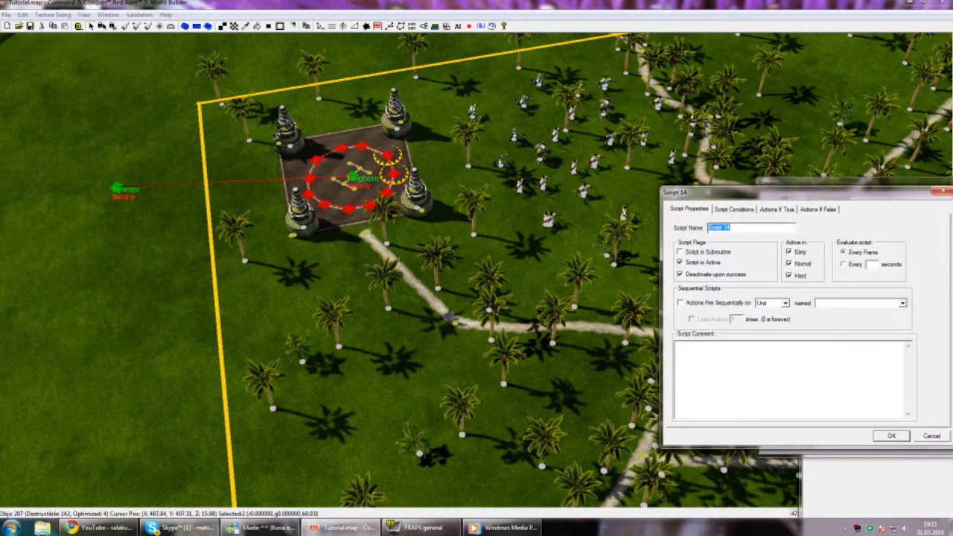
{"action": "type", "text": "FAILEDDD!!!"}
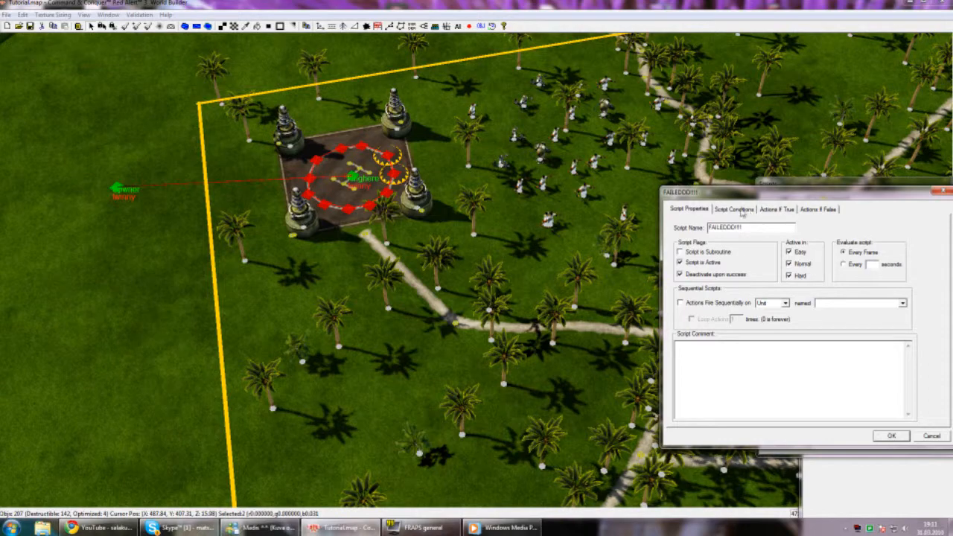
Step: Set the new mission script's condition to "Flag compared to a value" with the flag failed being true
{"action": "left_click", "coordinate": [734, 209]}
{"action": "double_click", "coordinate": [731, 249]}
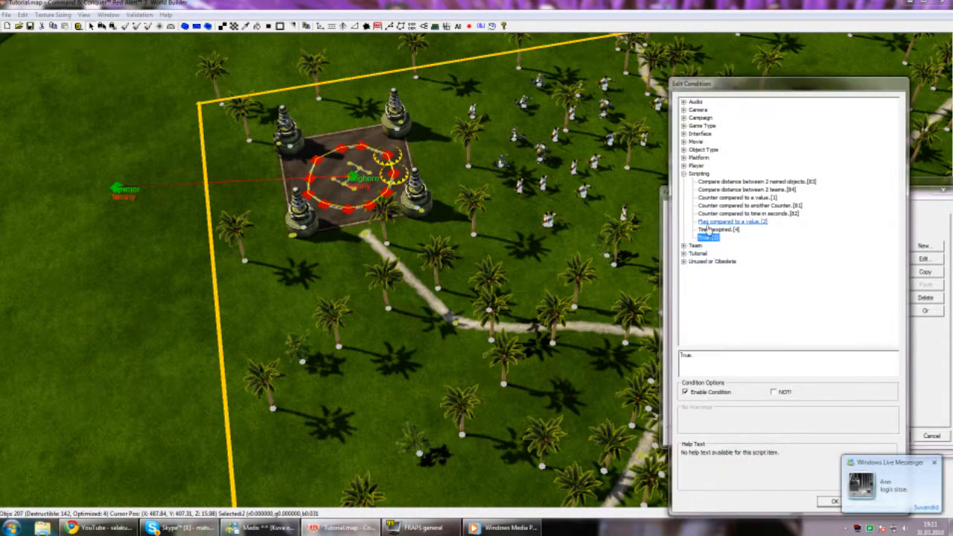
{"action": "left_click_drag", "start_coordinate": [715, 84], "coordinate": [785, 115]}
{"action": "left_click", "coordinate": [781, 236]}
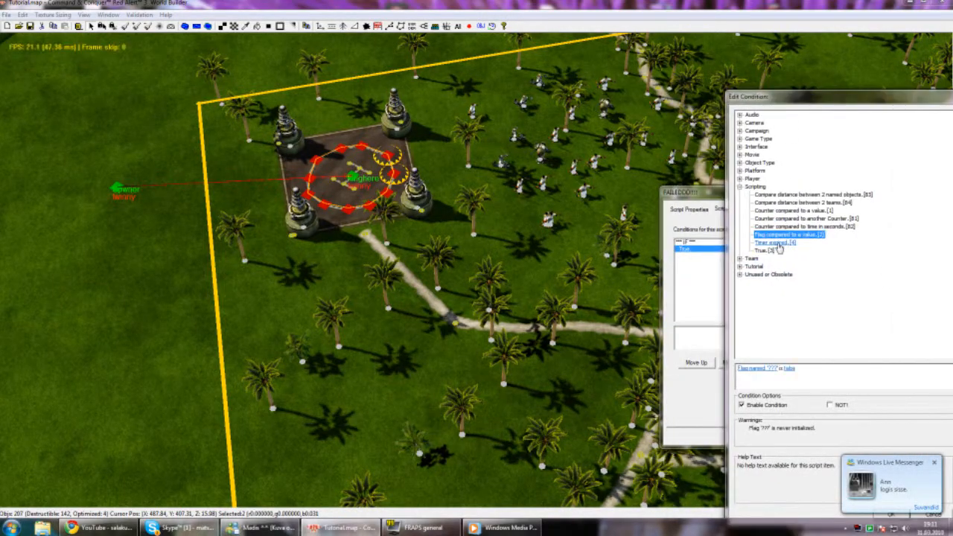
{"action": "left_click", "coordinate": [779, 372]}
{"action": "key", "text": "Return"}
{"action": "left_click", "coordinate": [791, 371]}
{"action": "key", "text": "Down"}
{"action": "key", "text": "Return"}
{"action": "key", "text": "Return"}
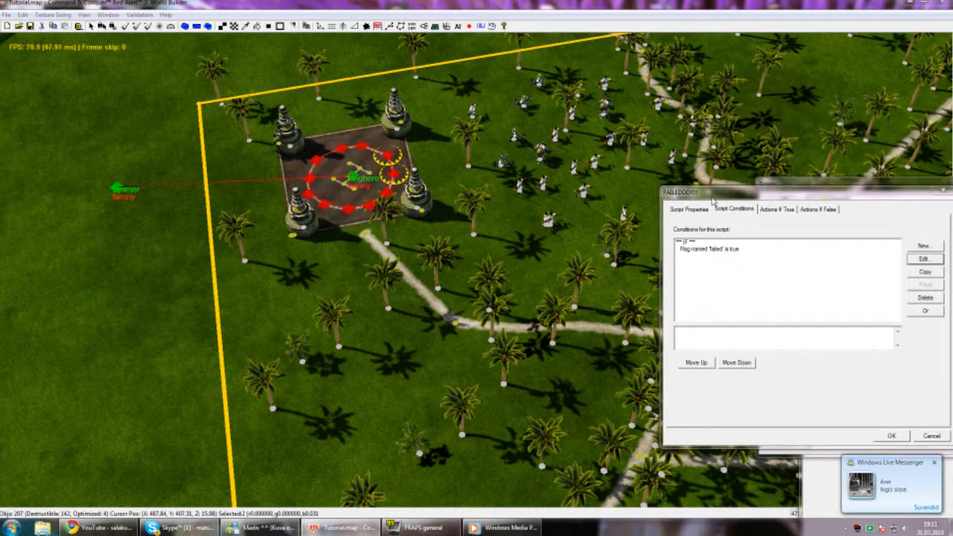
{"action": "left_click_drag", "start_coordinate": [781, 192], "coordinate": [464, 204]}
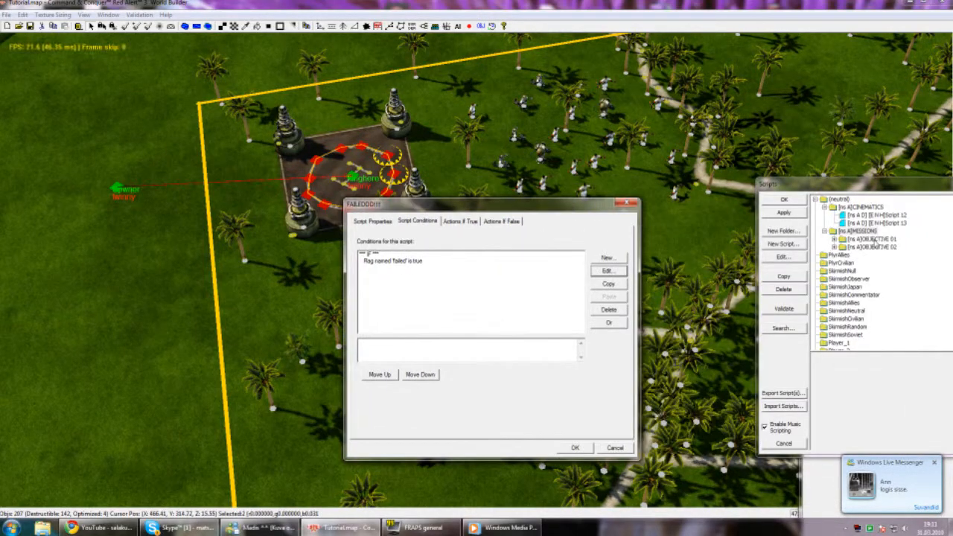
{"action": "left_click", "coordinate": [825, 207]}
{"action": "left_click_drag", "start_coordinate": [562, 206], "coordinate": [879, 199]}
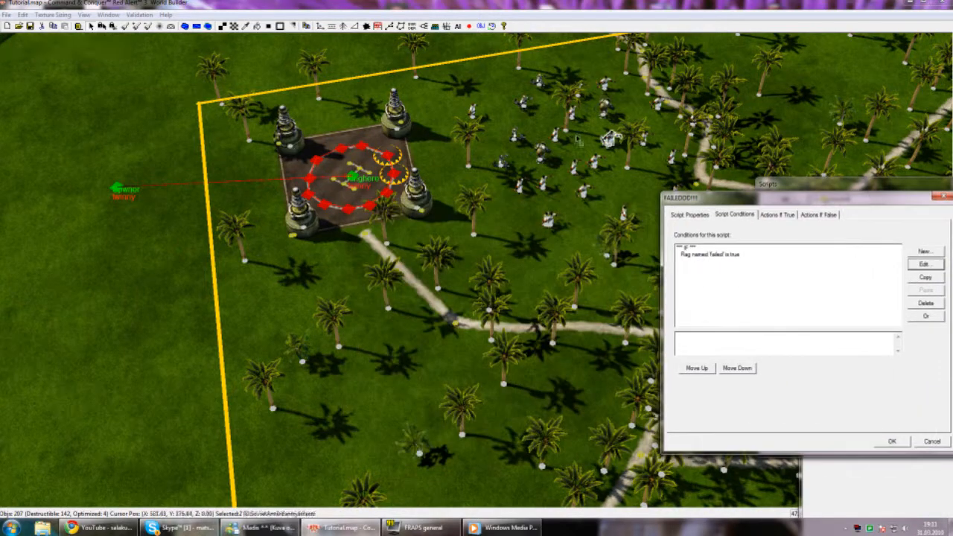
{"action": "right_click_drag", "start_coordinate": [584, 137], "coordinate": [437, 152]}
{"action": "left_click", "coordinate": [841, 222]}
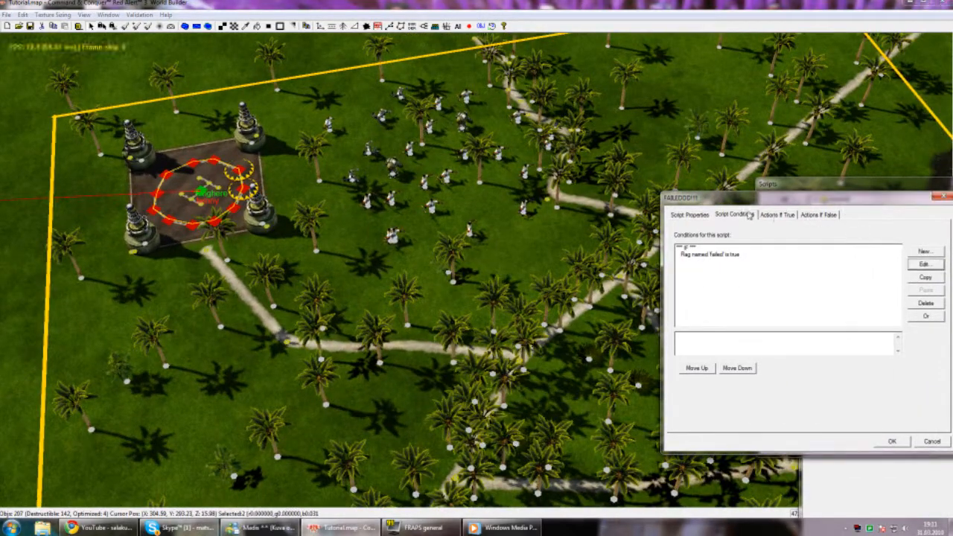
Step: Change the FAILEDDD!!! script's true-branch action to "Show windowed text caption" from the Tutorial category
{"action": "left_click", "coordinate": [777, 215]}
{"action": "left_click", "coordinate": [925, 265]}
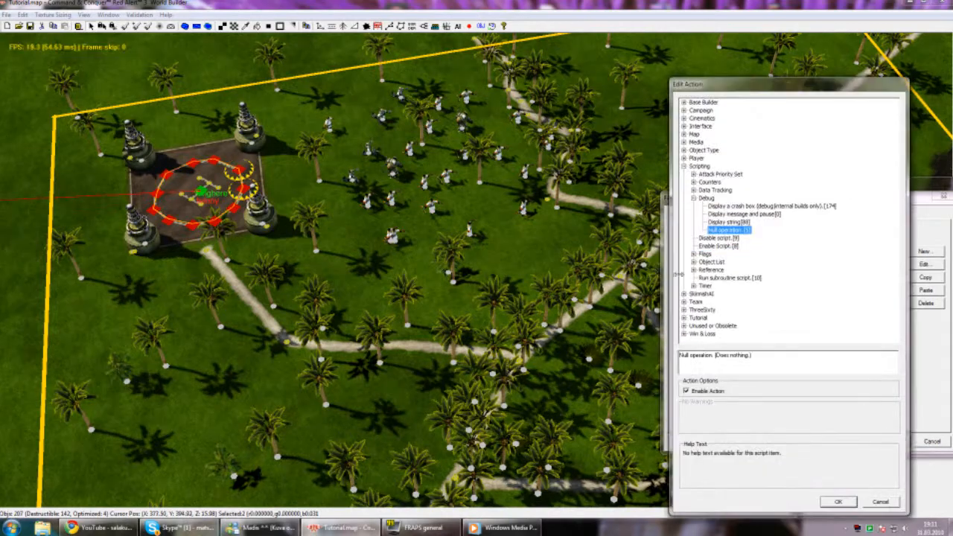
{"action": "left_click", "coordinate": [694, 191]}
{"action": "left_click", "coordinate": [694, 191]}
{"action": "left_click", "coordinate": [694, 198]}
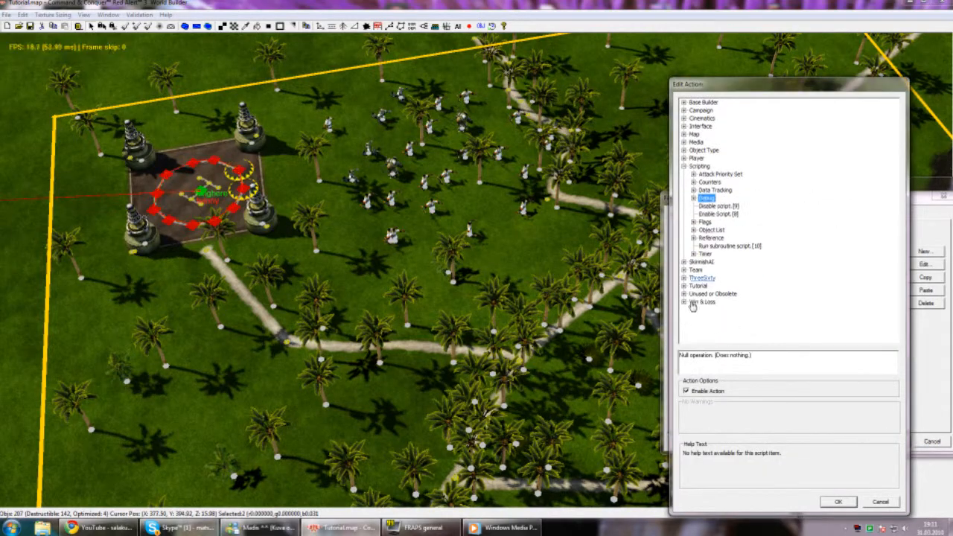
{"action": "left_click", "coordinate": [684, 286]}
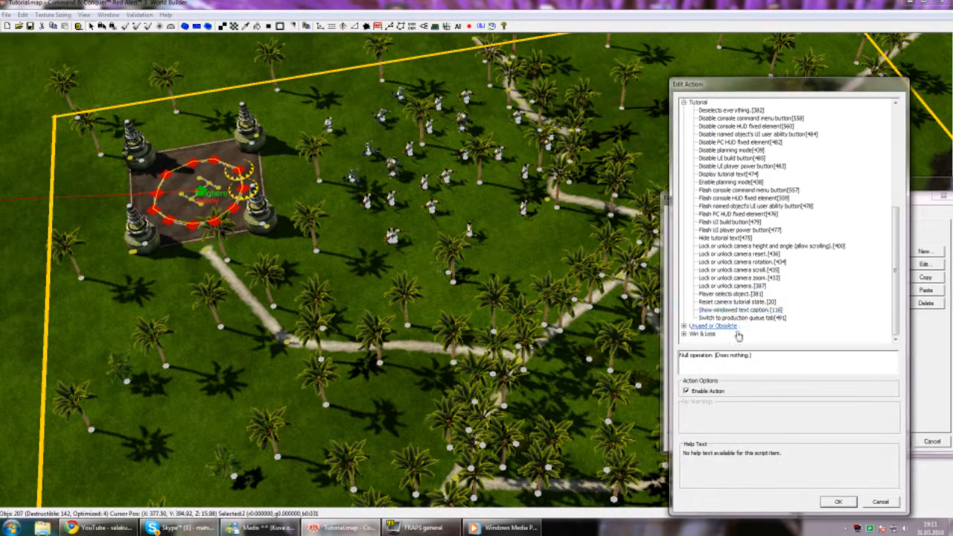
{"action": "left_click", "coordinate": [740, 310]}
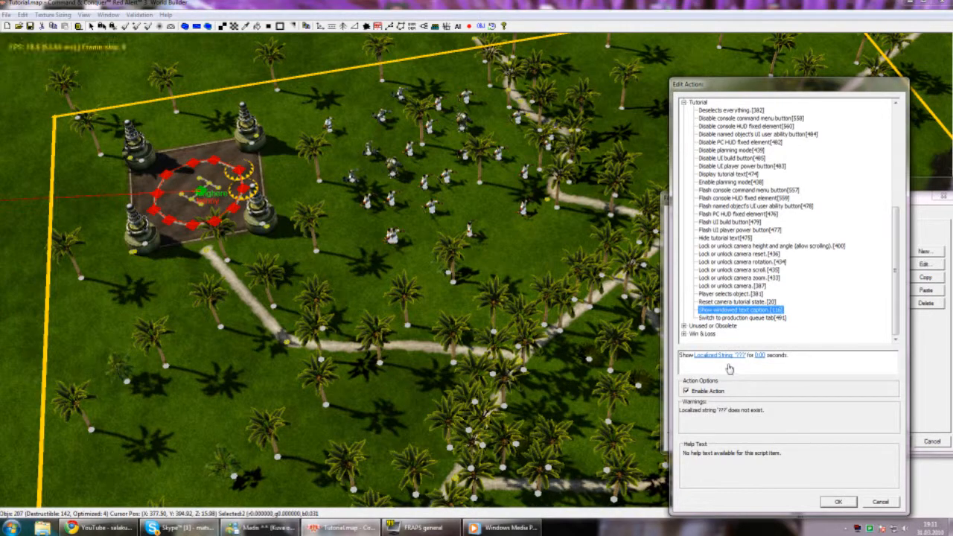
Step: Set the caption's localized string to failed and its duration to 10 seconds, and accept the action
{"action": "left_click", "coordinate": [732, 356]}
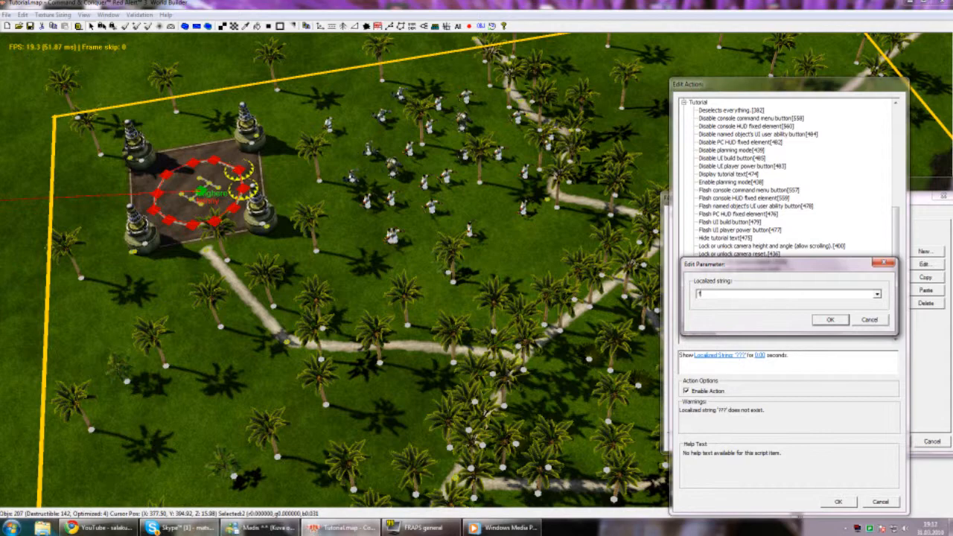
{"action": "key", "text": "Return"}
{"action": "left_click", "coordinate": [761, 356]}
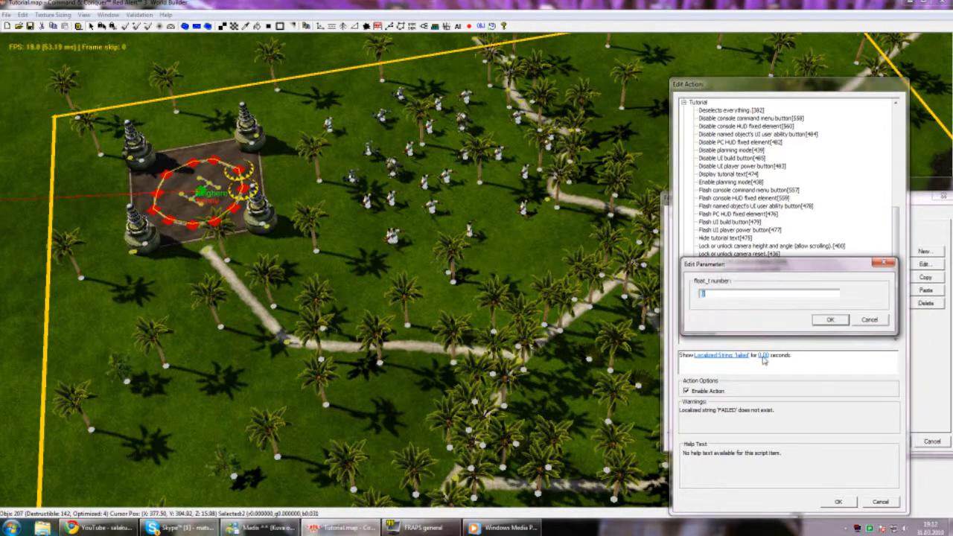
{"action": "key", "text": "Return"}
{"action": "key", "text": "Return"}
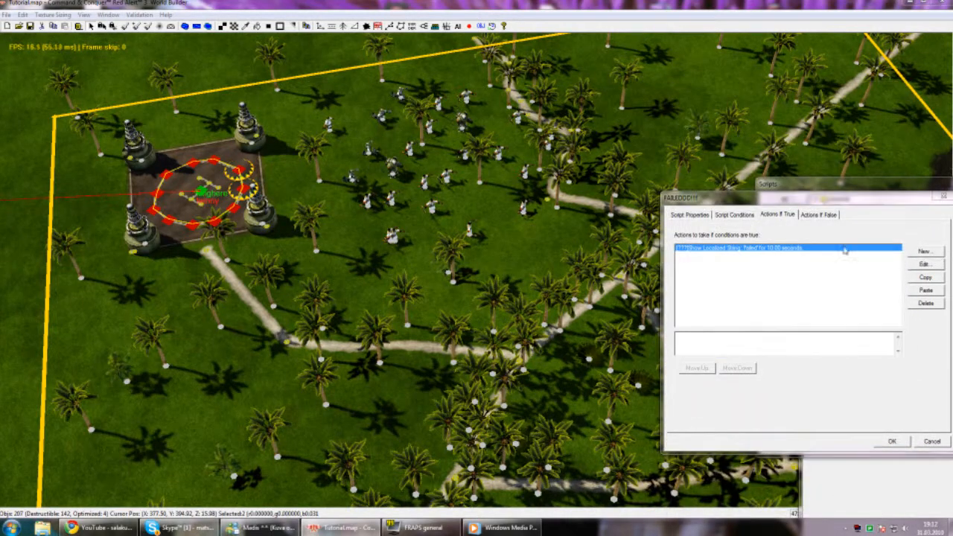
Step: Add a second true-branch action of the type "Seconds countdown timer -- set" from the Scripting Timer category
{"action": "left_click", "coordinate": [930, 265]}
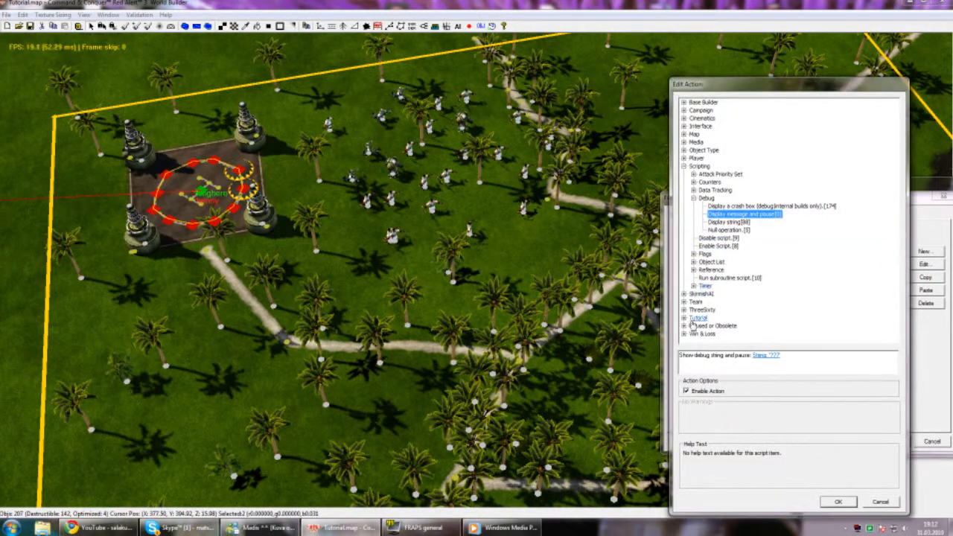
{"action": "left_click", "coordinate": [684, 166]}
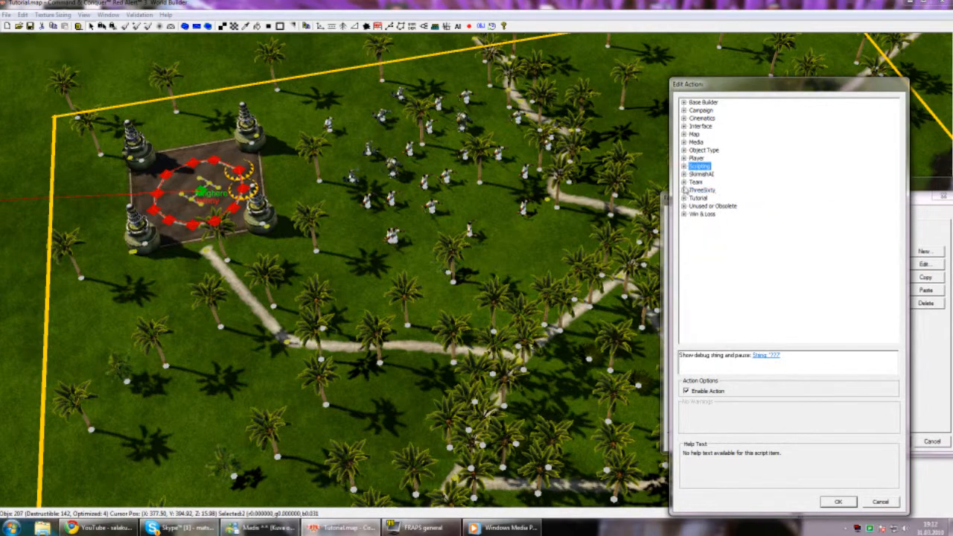
{"action": "left_click", "coordinate": [683, 166]}
{"action": "left_click", "coordinate": [693, 286]}
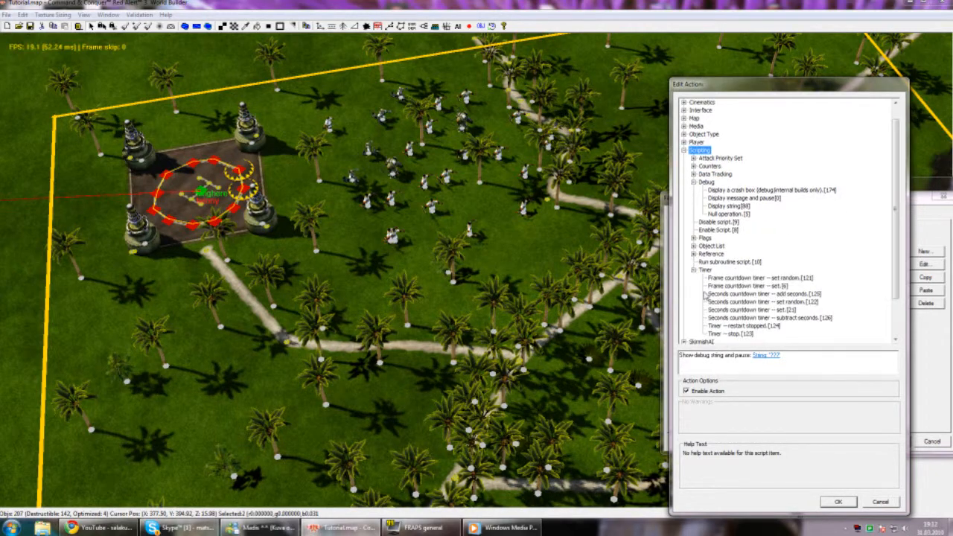
{"action": "left_click", "coordinate": [753, 309]}
Step: Set the countdown timer named failed to expire in 10 seconds and accept the action and the script
{"action": "left_click", "coordinate": [694, 356]}
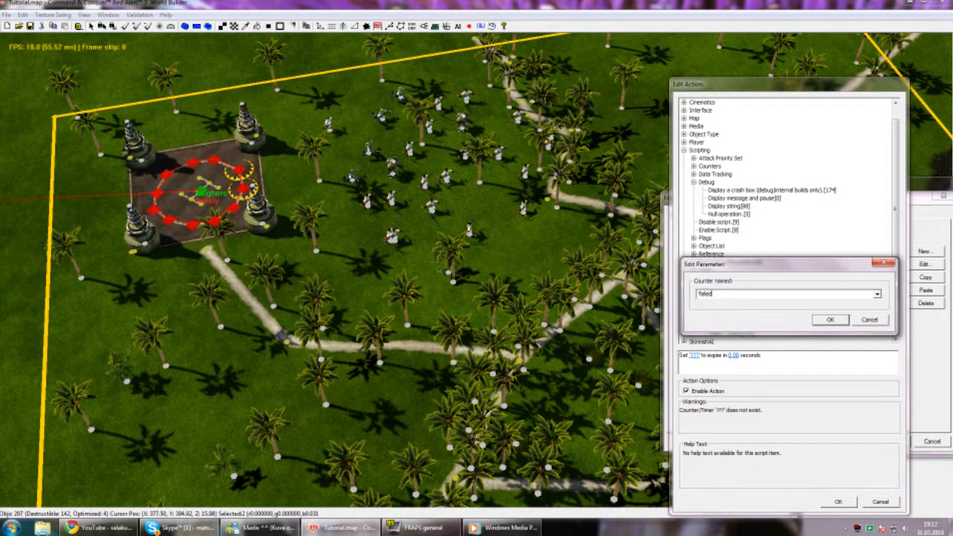
{"action": "key", "text": "Return"}
{"action": "left_click", "coordinate": [735, 356]}
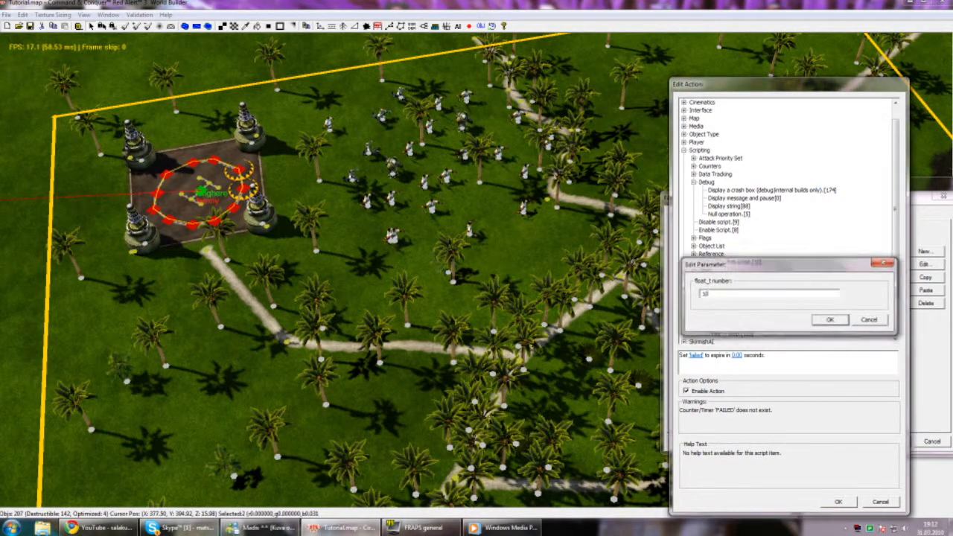
{"action": "type", "text": "10"}
{"action": "key", "text": "Return"}
{"action": "key", "text": "Return"}
{"action": "left_click", "coordinate": [926, 252]}
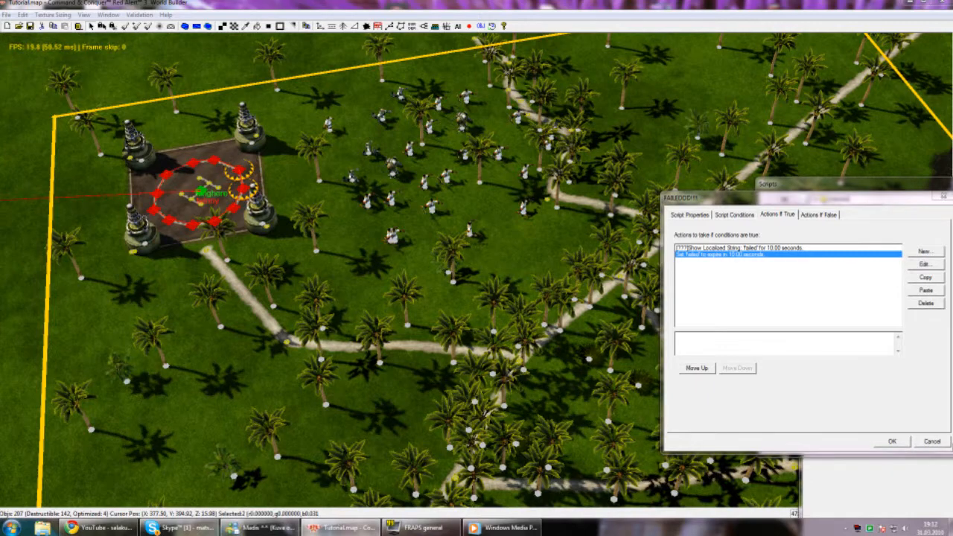
{"action": "left_click", "coordinate": [893, 441]}
Step: Create another new script and open its default True condition for editing
{"action": "left_click", "coordinate": [800, 254]}
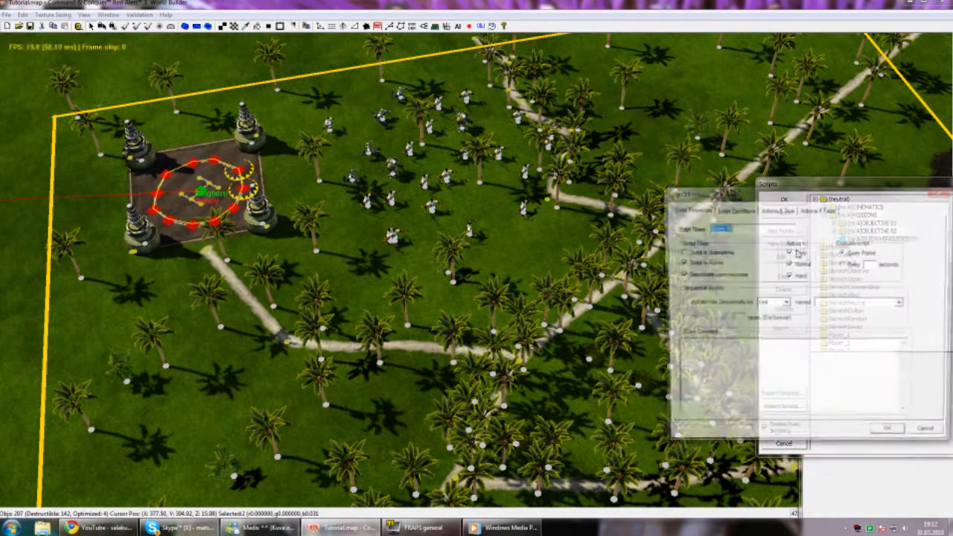
{"action": "left_click", "coordinate": [733, 209]}
{"action": "double_click", "coordinate": [698, 254]}
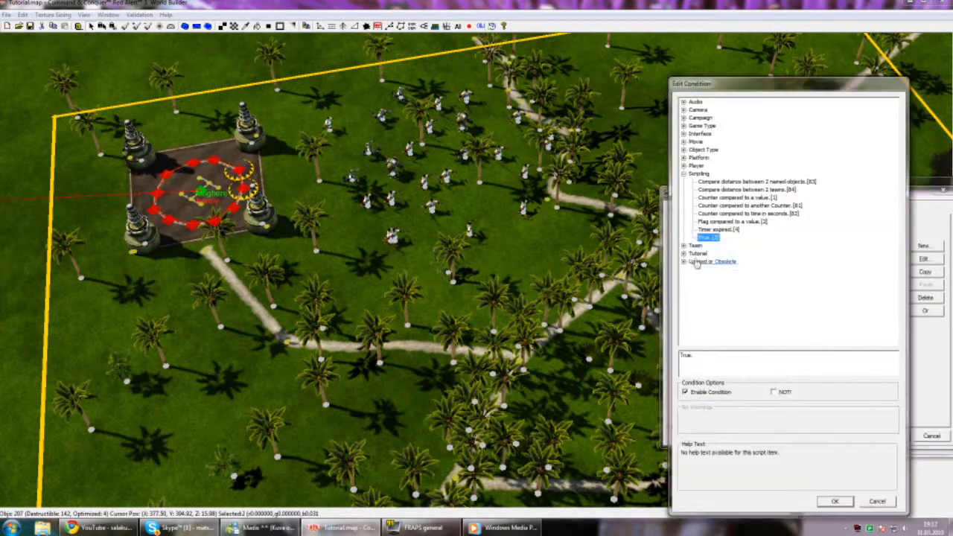